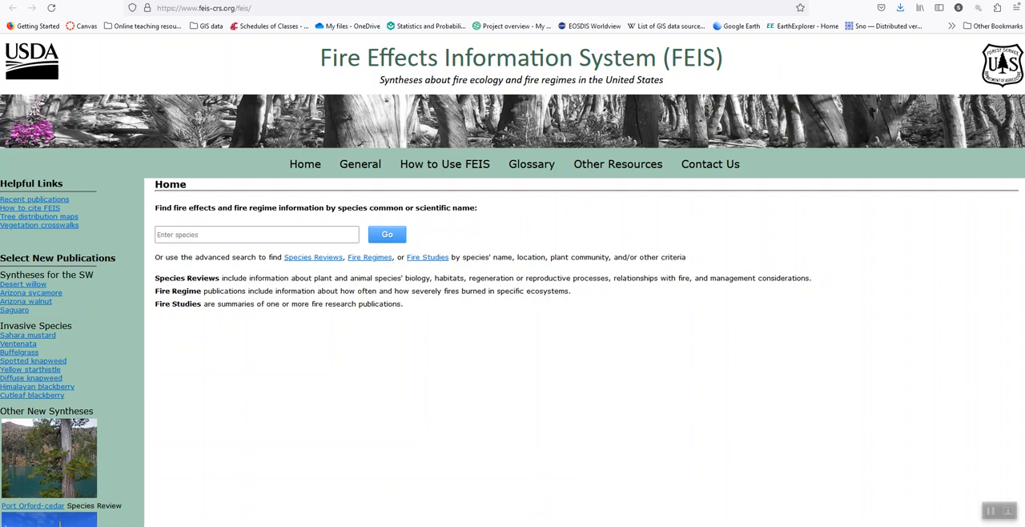
Switch to QGIS and add the ESRI Physical basemap from QuickMapServices.
{"action": "left_click", "coordinate": [552, 501]}
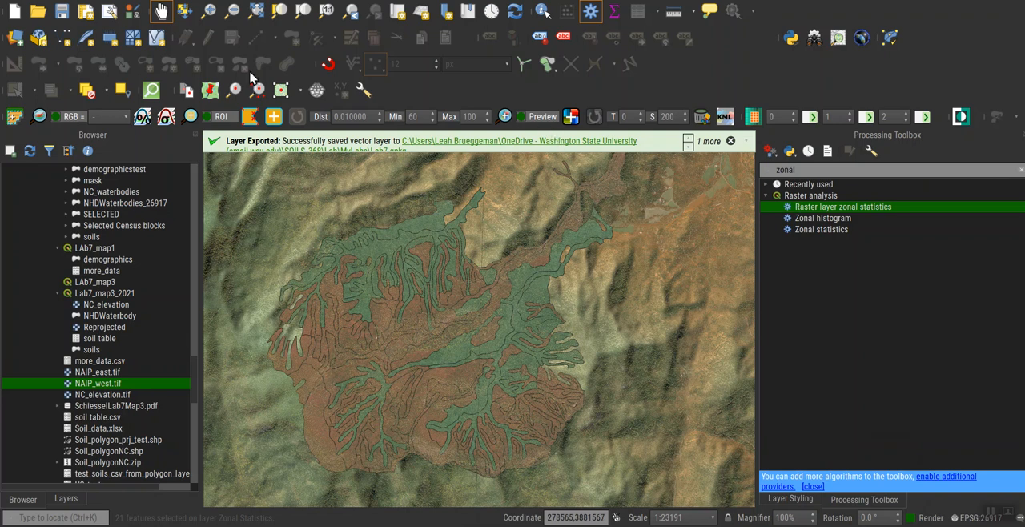
{"action": "left_click", "coordinate": [318, 11]}
{"action": "mouse_move", "coordinate": [412, 76]}
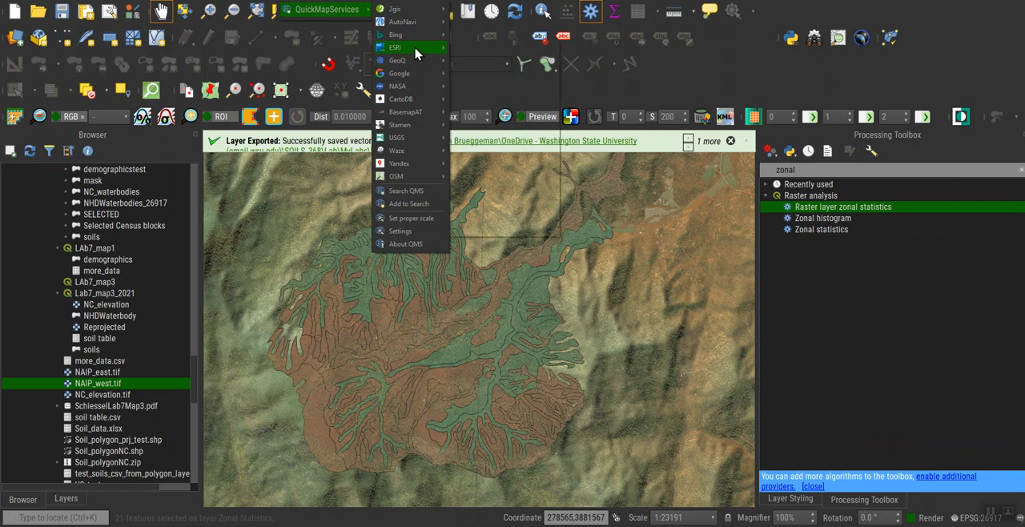
{"action": "mouse_move", "coordinate": [417, 48]}
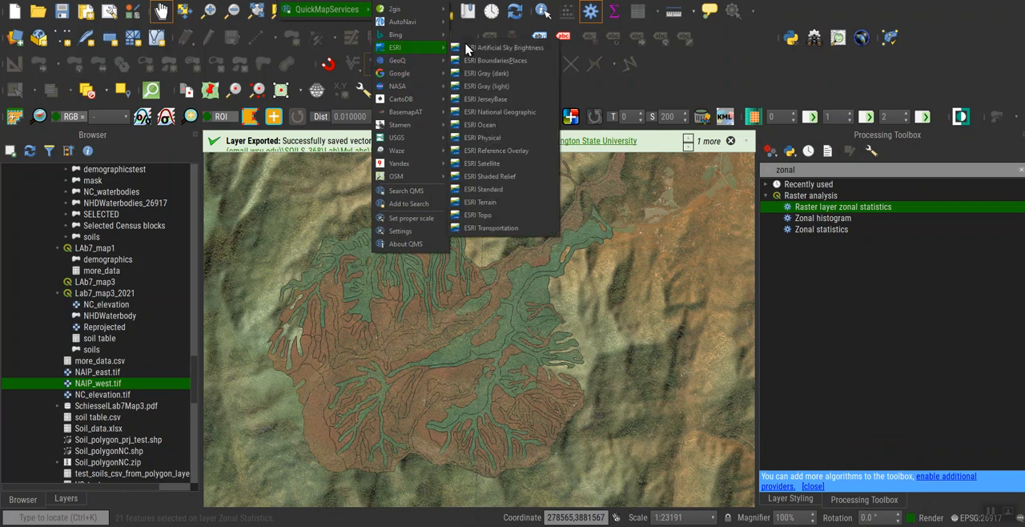
{"action": "left_click", "coordinate": [494, 151]}
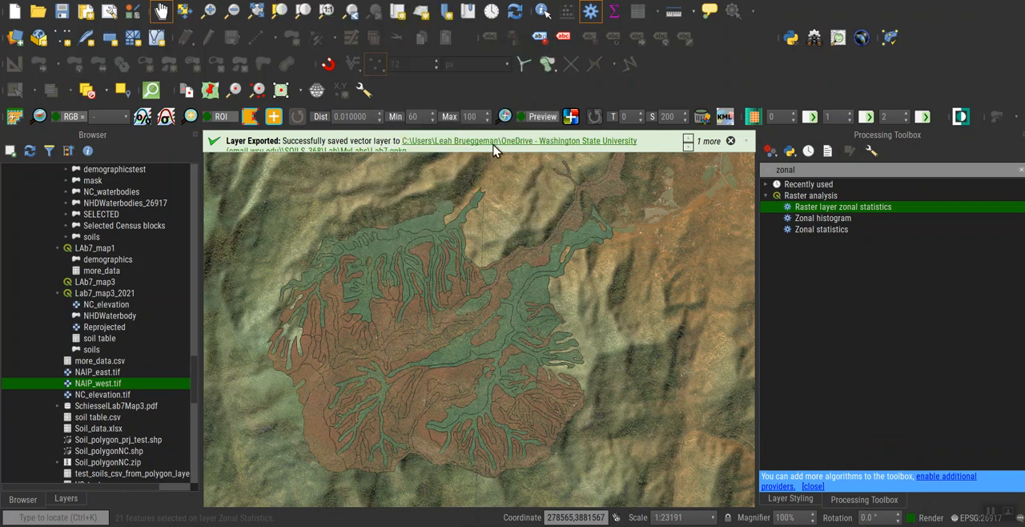
Show the project's layer list and move the ESRI Physical layer above all other layers.
{"action": "left_click", "coordinate": [66, 498]}
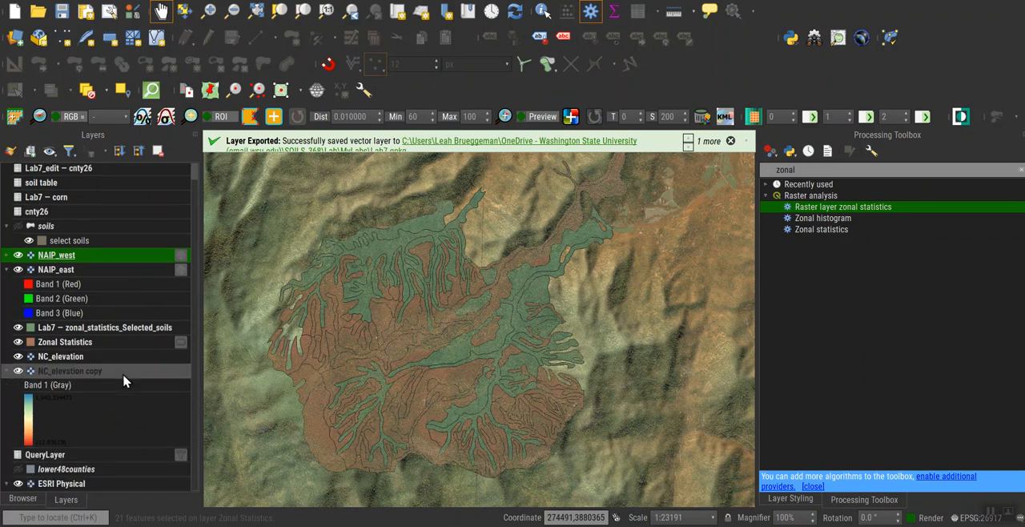
{"action": "right_click", "coordinate": [55, 483]}
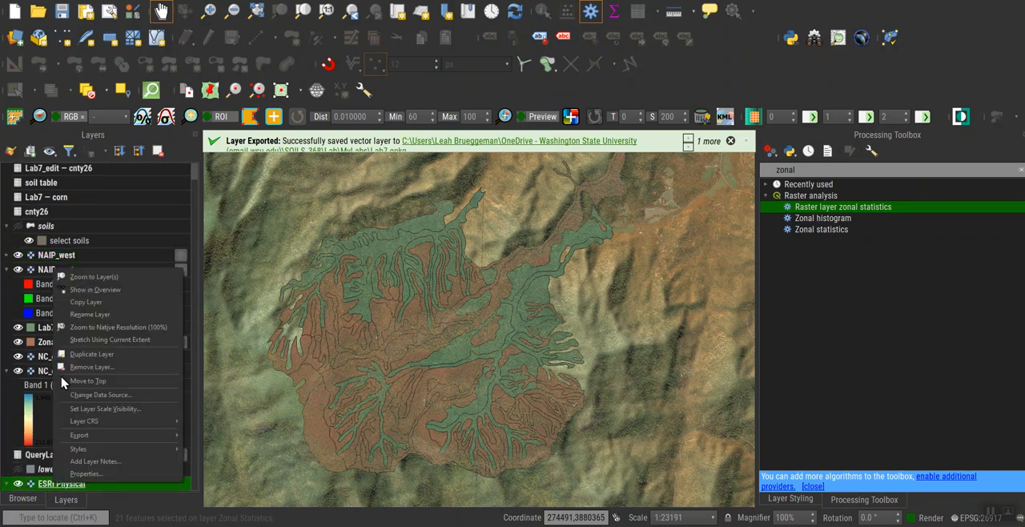
{"action": "left_click", "coordinate": [100, 382]}
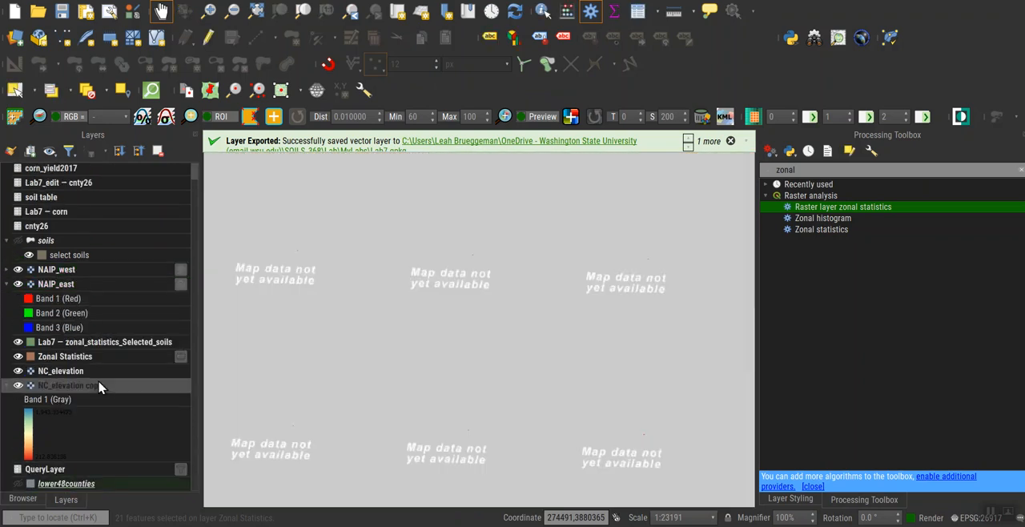
Examine the ESRI Physical basemap from the local study area out to the regional scale.
{"action": "scroll", "coordinate": [340, 337], "scroll_direction": "down", "scroll_amount": 3}
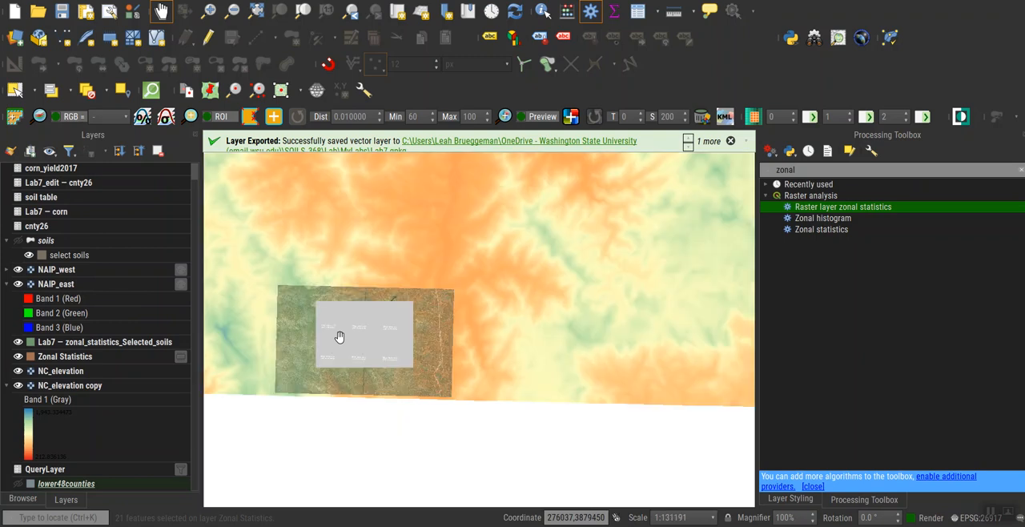
{"action": "scroll", "coordinate": [343, 337], "scroll_direction": "down", "scroll_amount": 2}
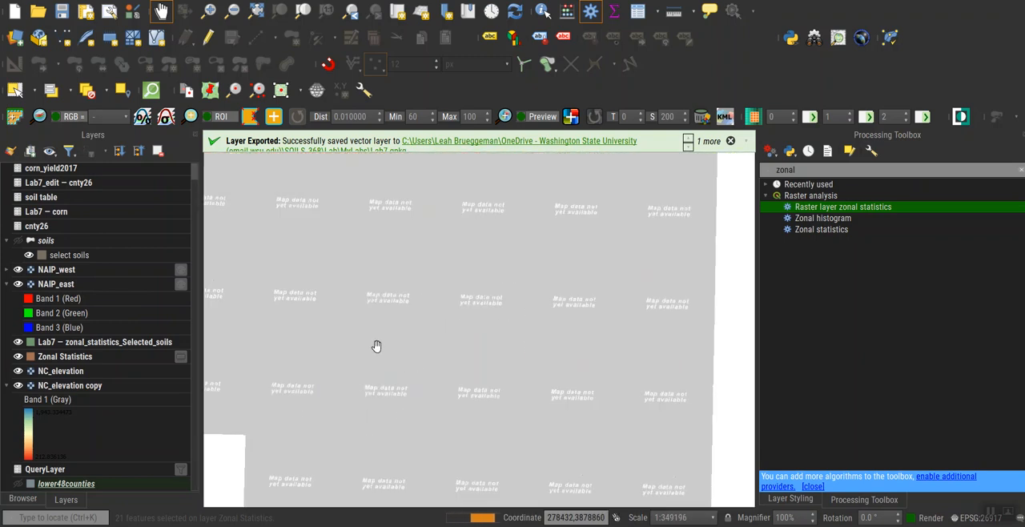
{"action": "scroll", "coordinate": [377, 346], "scroll_direction": "down", "scroll_amount": 1}
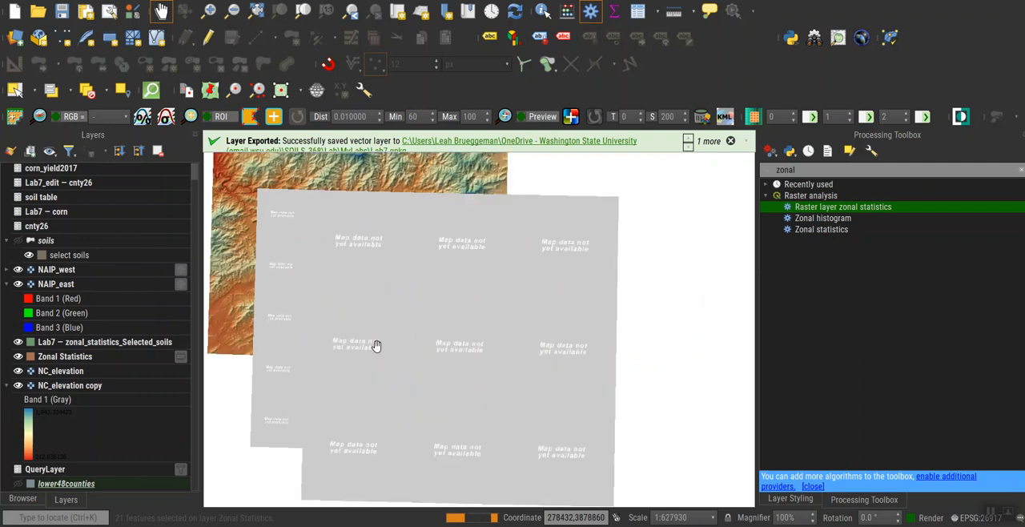
{"action": "scroll", "coordinate": [376, 346], "scroll_direction": "down", "scroll_amount": 1}
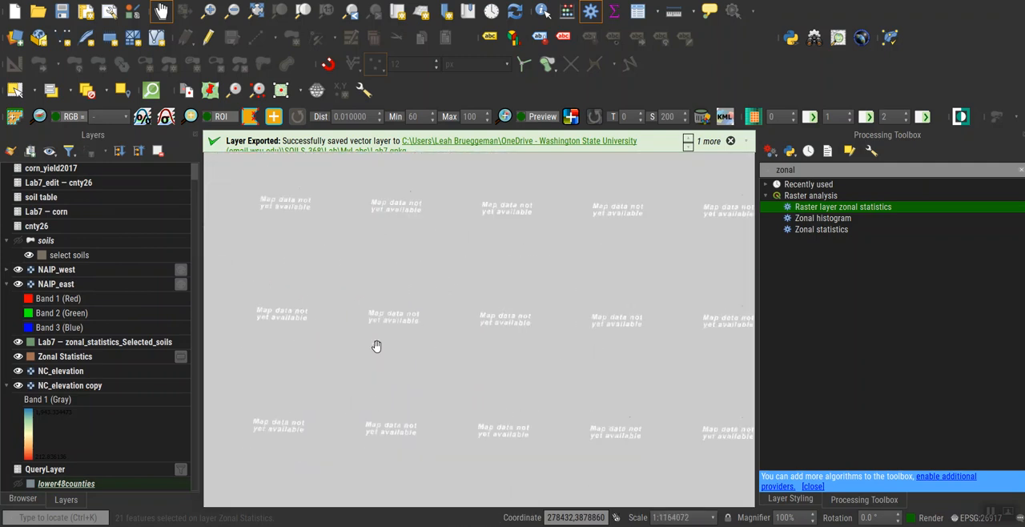
{"action": "scroll", "coordinate": [376, 346], "scroll_direction": "down", "scroll_amount": 2}
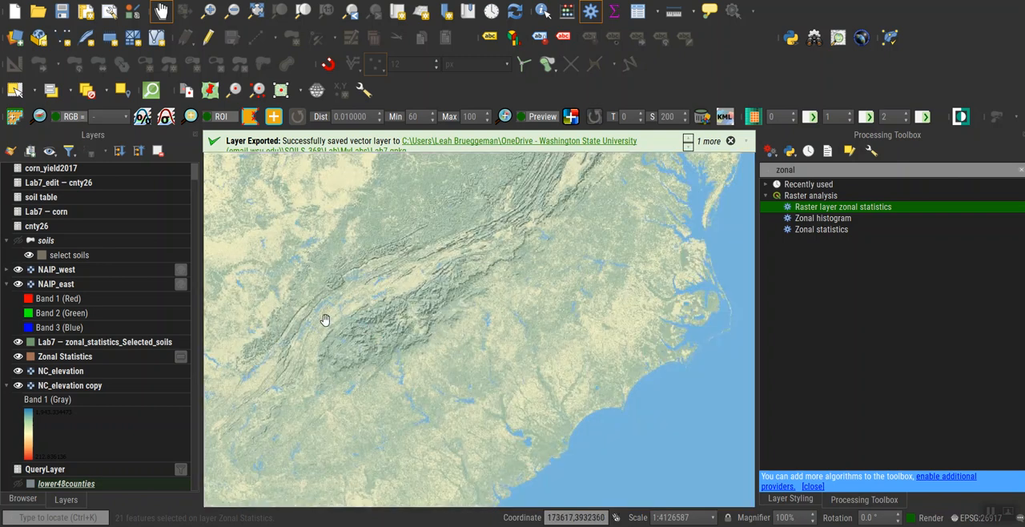
{"action": "scroll", "coordinate": [325, 320], "scroll_direction": "up", "scroll_amount": 2}
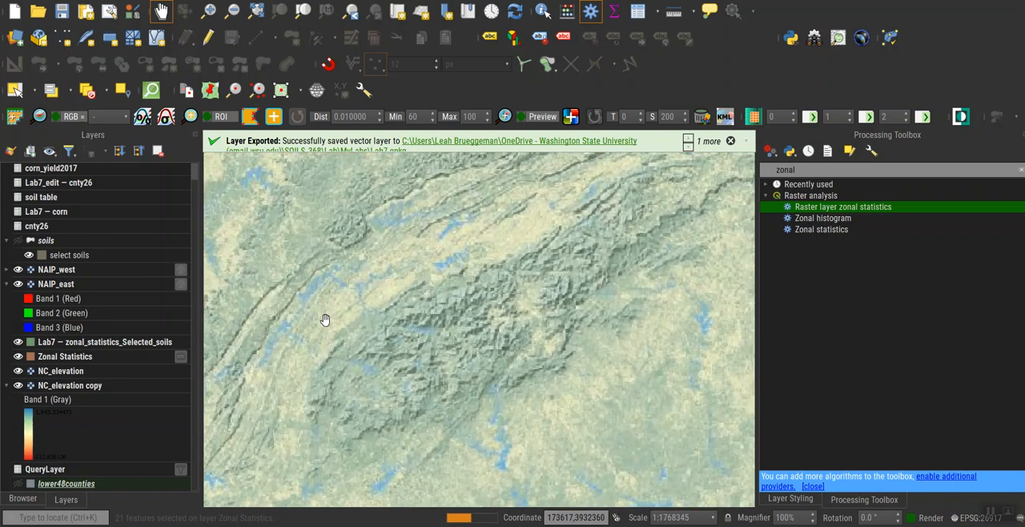
{"action": "scroll", "coordinate": [337, 340], "scroll_direction": "down", "scroll_amount": 2}
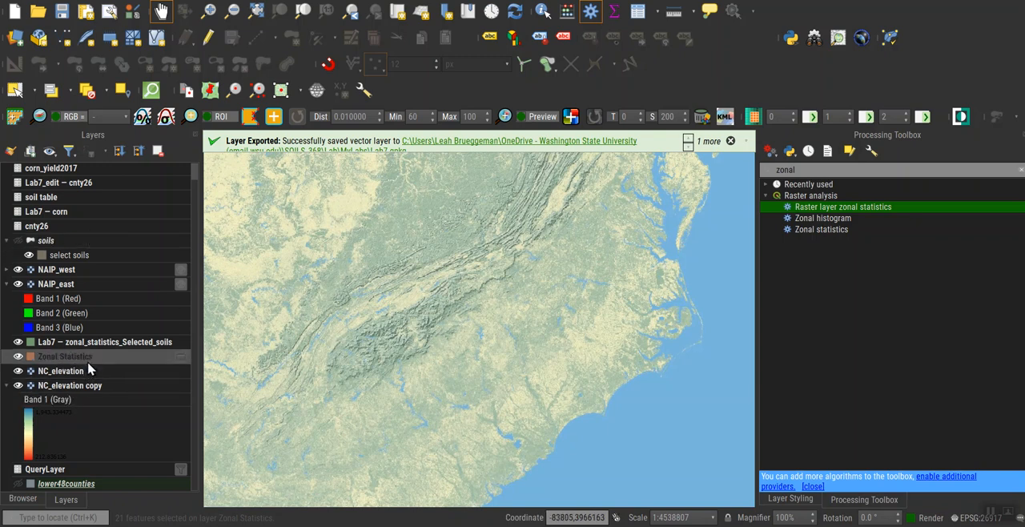
Zoom the map to the soils layer's extent and hide the ESRI Physical basemap.
{"action": "right_click", "coordinate": [80, 243]}
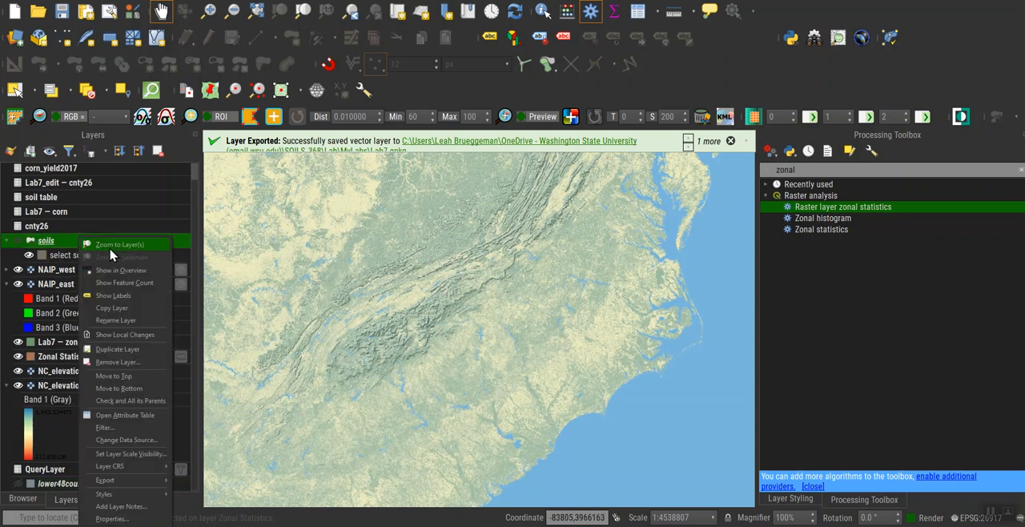
{"action": "left_click", "coordinate": [112, 249]}
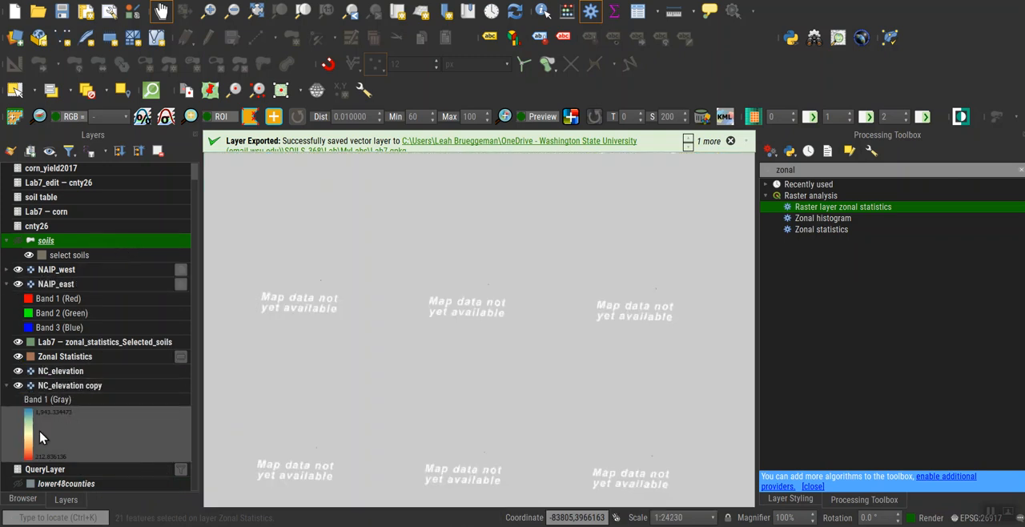
{"action": "scroll", "coordinate": [32, 248], "scroll_direction": "up", "scroll_amount": 1}
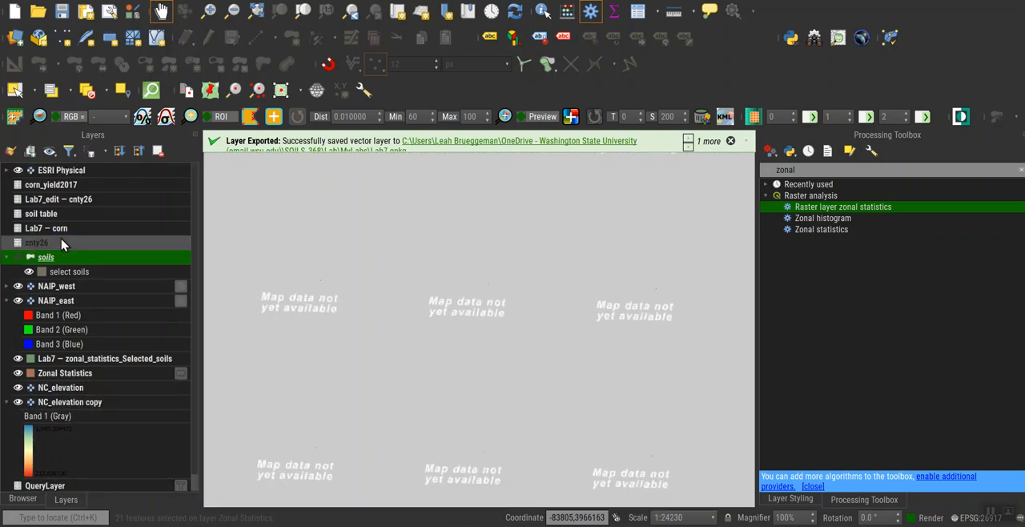
{"action": "left_click", "coordinate": [18, 171]}
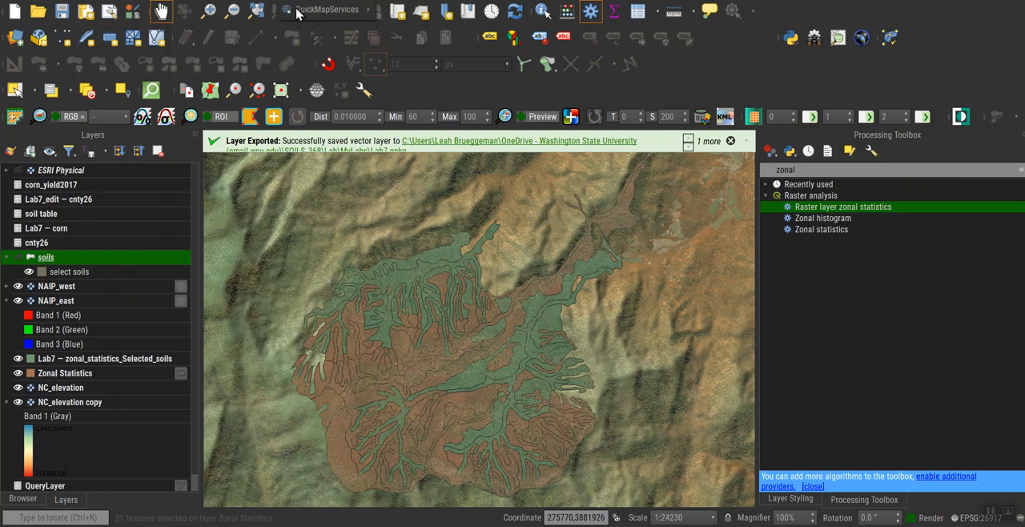
{"action": "left_click", "coordinate": [352, 10]}
{"action": "left_click", "coordinate": [352, 10]}
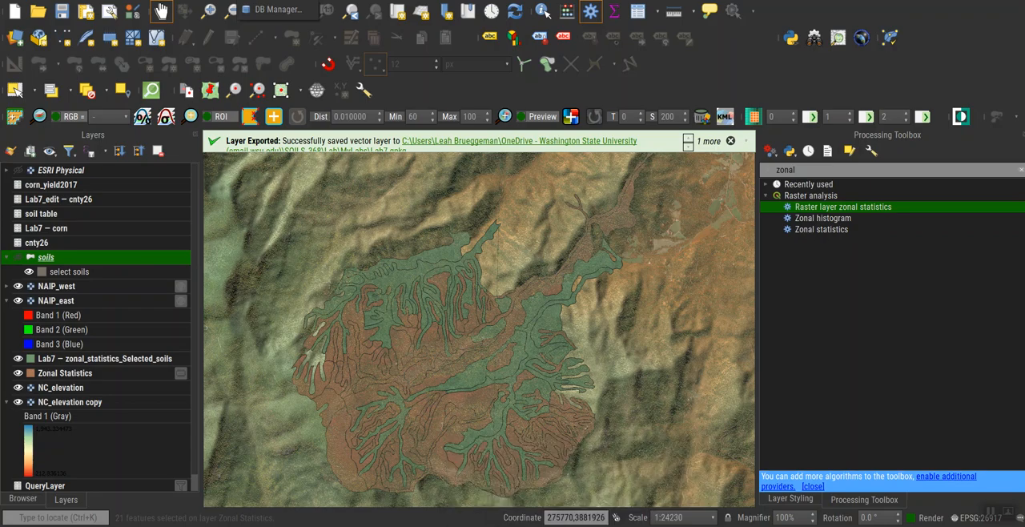
Switch to the web browser, search for "tnm download" in a new tab and open the TNM Download v2 site.
{"action": "mouse_move", "coordinate": [417, 524]}
{"action": "left_click", "coordinate": [325, 485]}
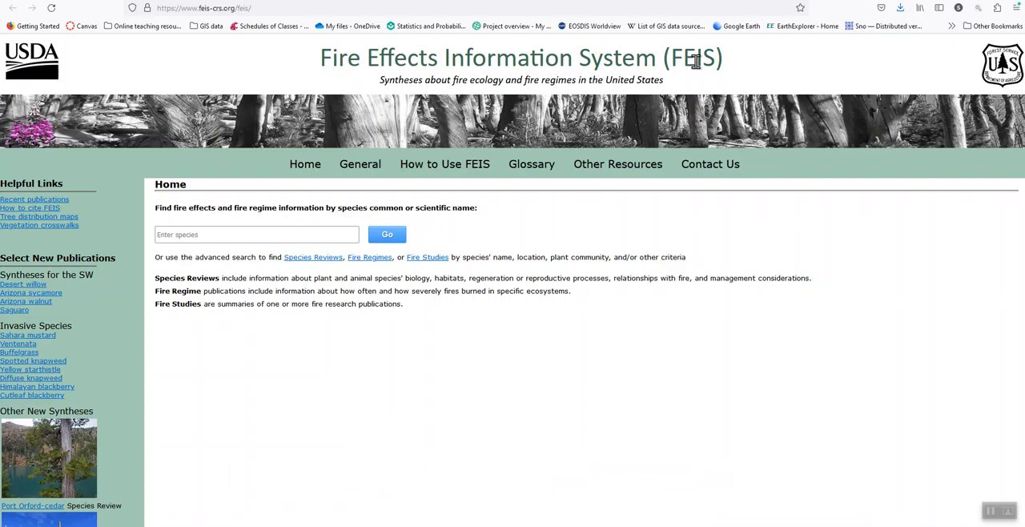
{"action": "key", "text": "ctrl+t"}
{"action": "left_click", "coordinate": [643, 147]}
{"action": "type", "text": "TBN"}
{"action": "key", "text": "BackSpace"}
{"action": "key", "text": "BackSpace"}
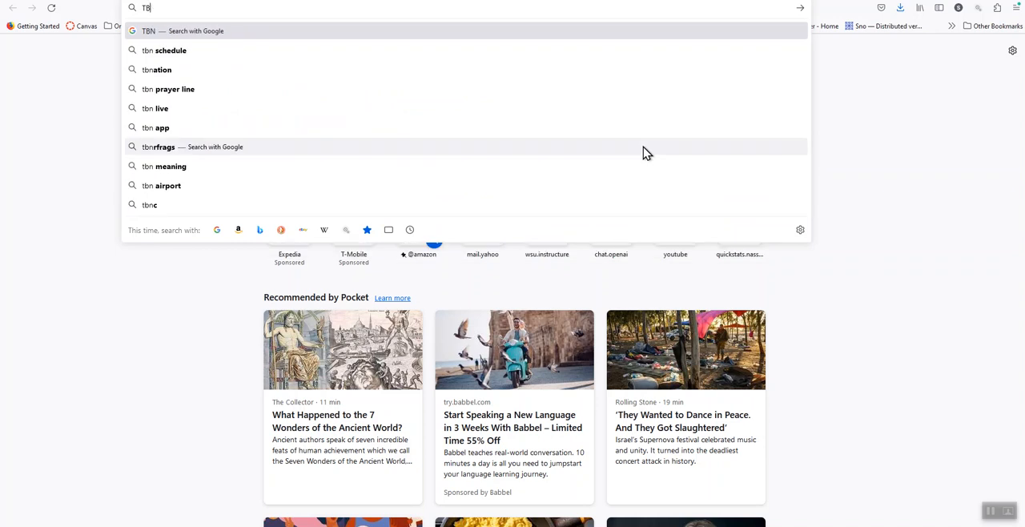
{"action": "type", "text": "NM"}
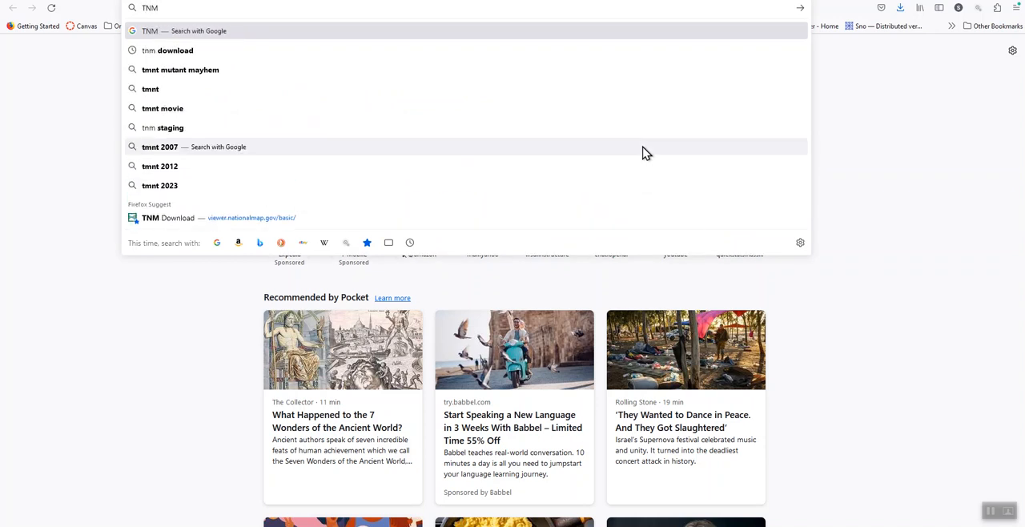
{"action": "left_click", "coordinate": [186, 52]}
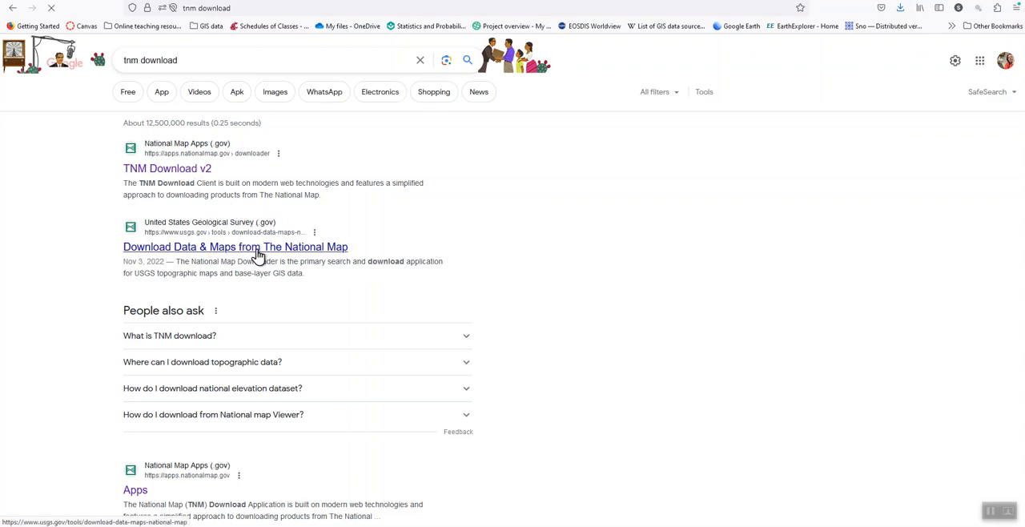
{"action": "left_click", "coordinate": [192, 176]}
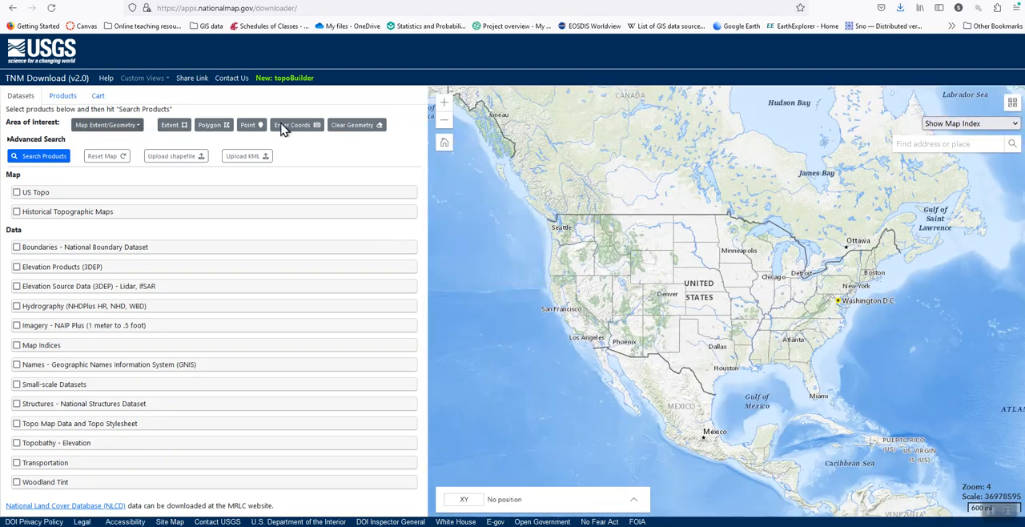
Search the map for "north carolina" and dismiss the search result popup.
{"action": "left_click", "coordinate": [940, 143]}
{"action": "type", "text": "pu"}
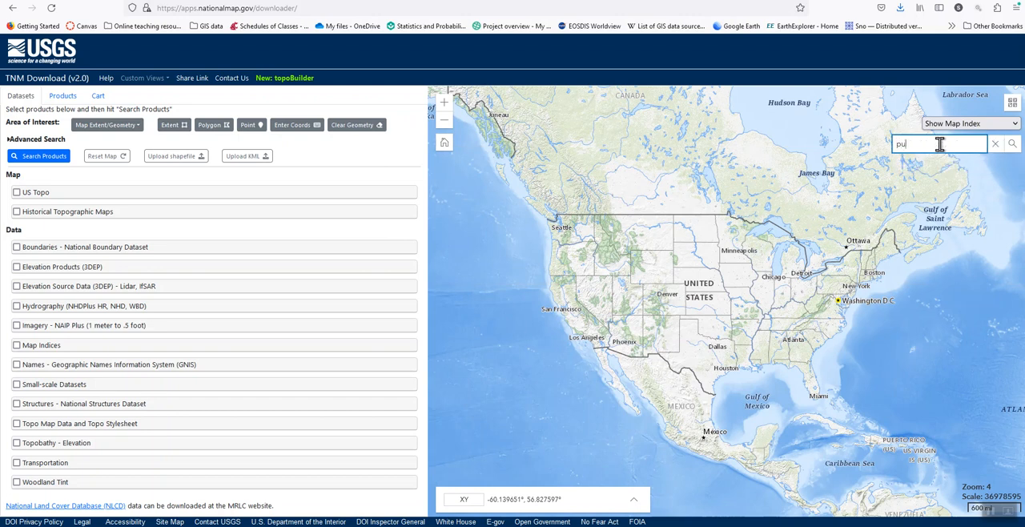
{"action": "type", "text": "l"}
{"action": "key", "text": "BackSpace"}
{"action": "key", "text": "BackSpace"}
{"action": "key", "text": "BackSpace"}
{"action": "type", "text": "north carolina"}
{"action": "key", "text": "Return"}
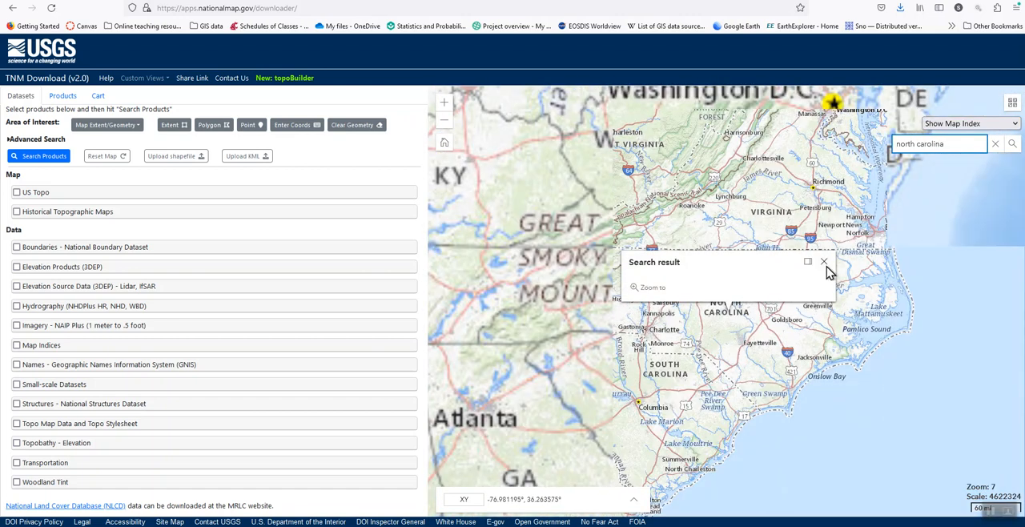
{"action": "left_click", "coordinate": [824, 231]}
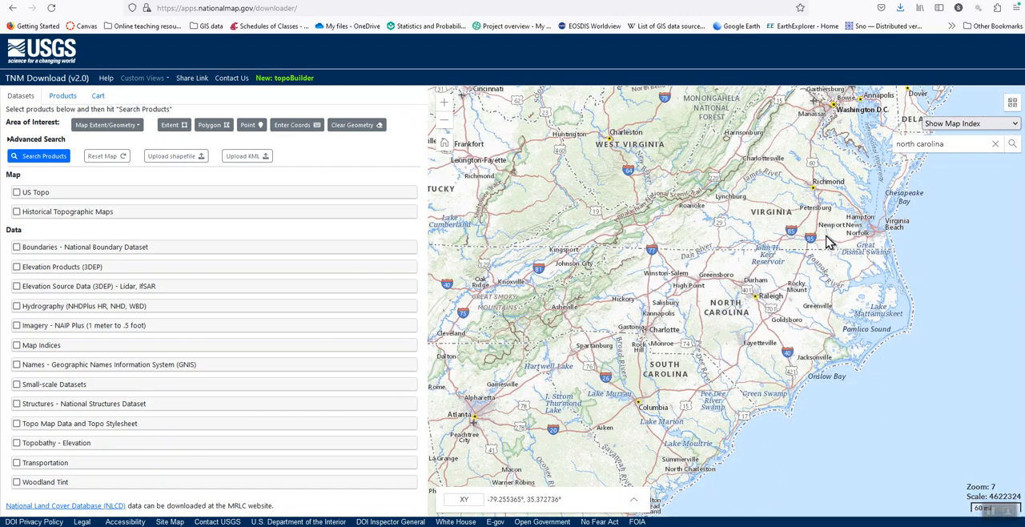
Look over central North Carolina on the map and clear the place search text.
{"action": "scroll", "coordinate": [706, 331], "scroll_direction": "up", "scroll_amount": 3}
{"action": "scroll", "coordinate": [706, 331], "scroll_direction": "down", "scroll_amount": 2}
{"action": "scroll", "coordinate": [706, 331], "scroll_direction": "up", "scroll_amount": 2}
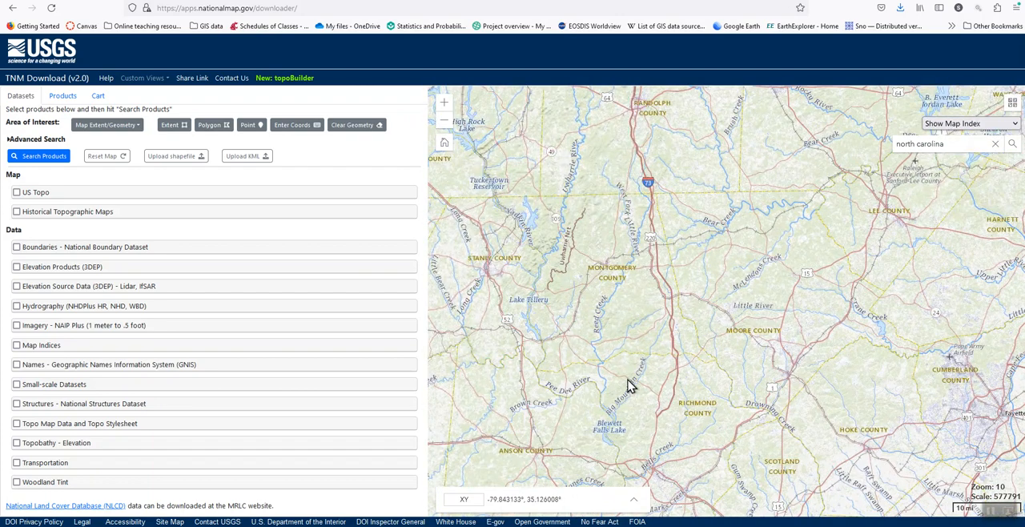
{"action": "scroll", "coordinate": [762, 336], "scroll_direction": "down", "scroll_amount": 1}
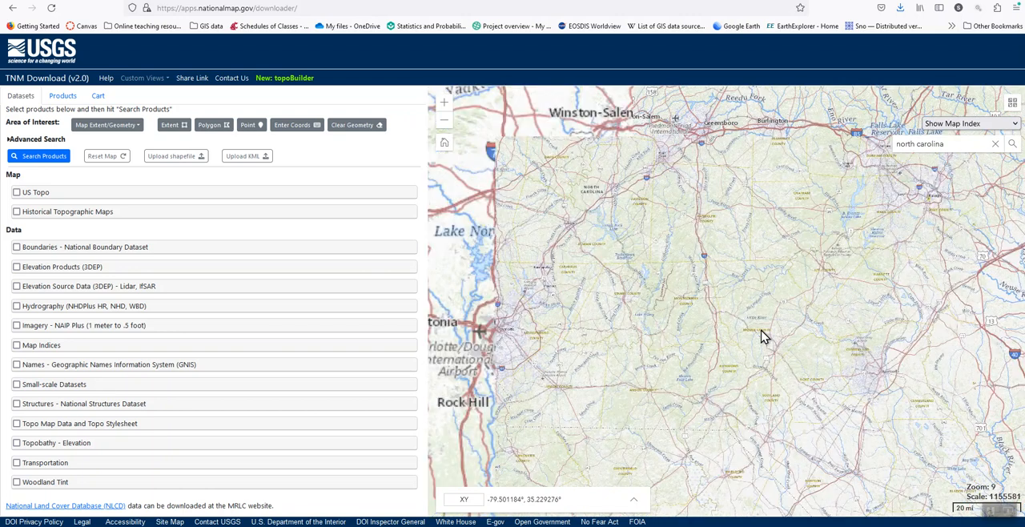
{"action": "left_click", "coordinate": [966, 146]}
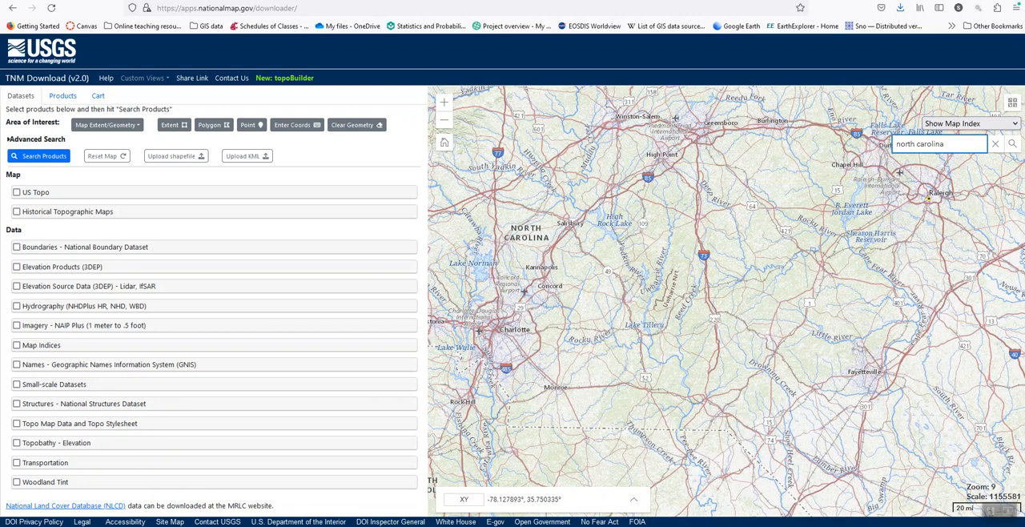
{"action": "key", "text": "BackSpace"}
{"action": "key", "text": "BackSpace"}
{"action": "key", "text": "BackSpace"}
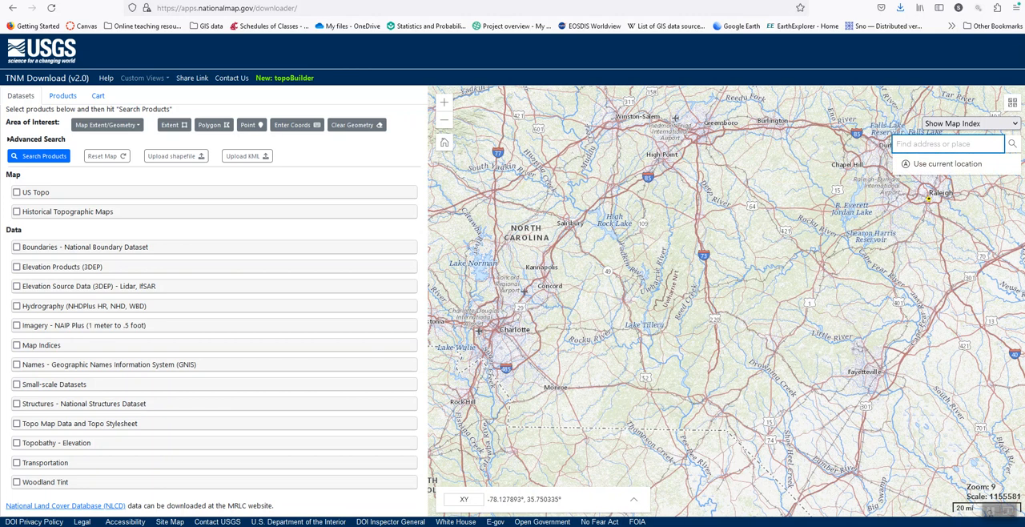
Draw a rectangular extent around the Hickory area in western North Carolina as the area of interest.
{"action": "left_click", "coordinate": [178, 127]}
{"action": "left_click_drag", "start_coordinate": [473, 176], "coordinate": [690, 258]}
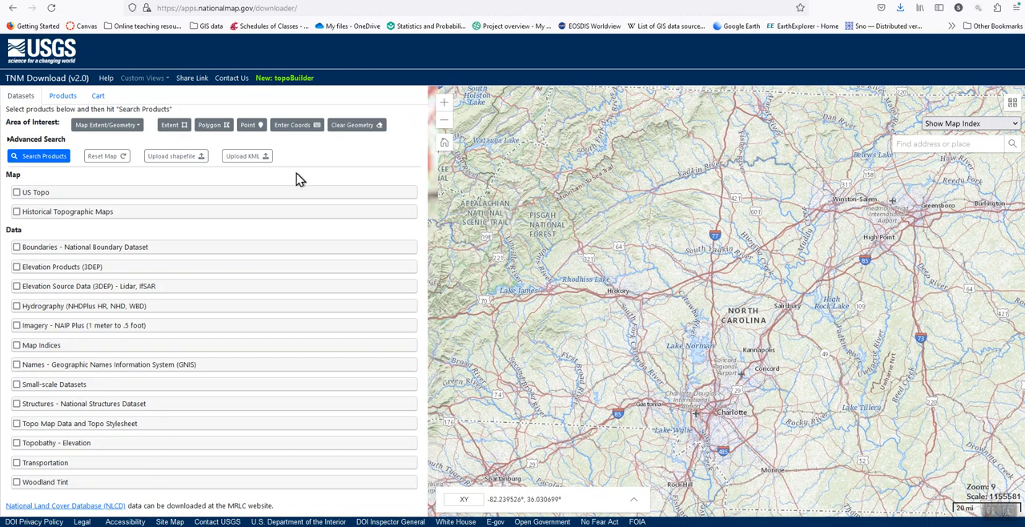
{"action": "left_click", "coordinate": [178, 125]}
{"action": "left_click_drag", "start_coordinate": [538, 222], "coordinate": [696, 328]}
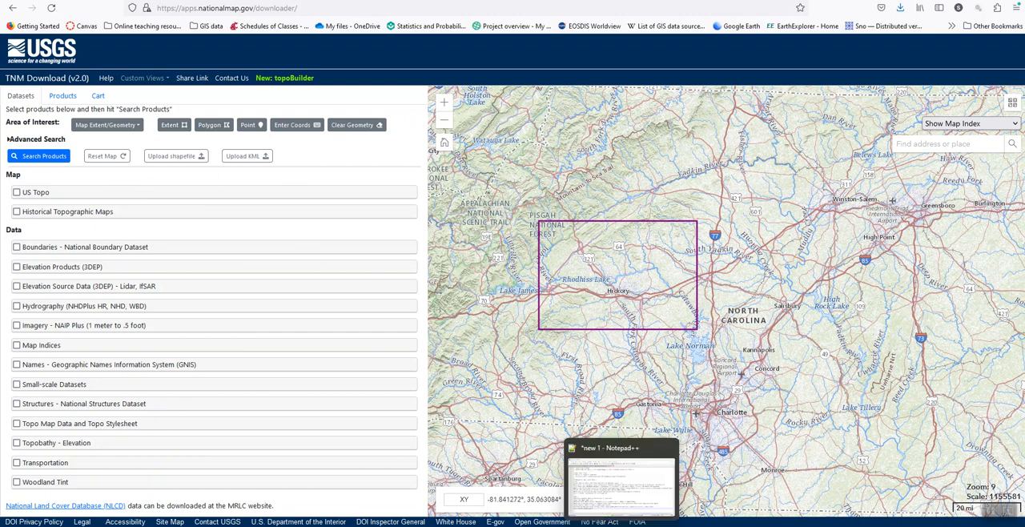
Switch to QGIS and review the soils layer's properties information, including its coordinate reference system.
{"action": "mouse_move", "coordinate": [692, 526]}
{"action": "left_click", "coordinate": [544, 500]}
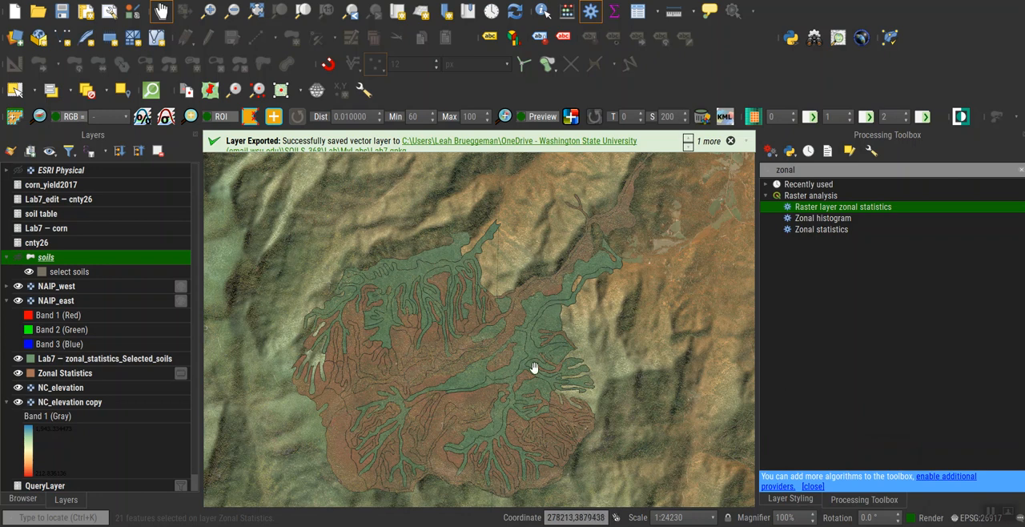
{"action": "right_click", "coordinate": [495, 343]}
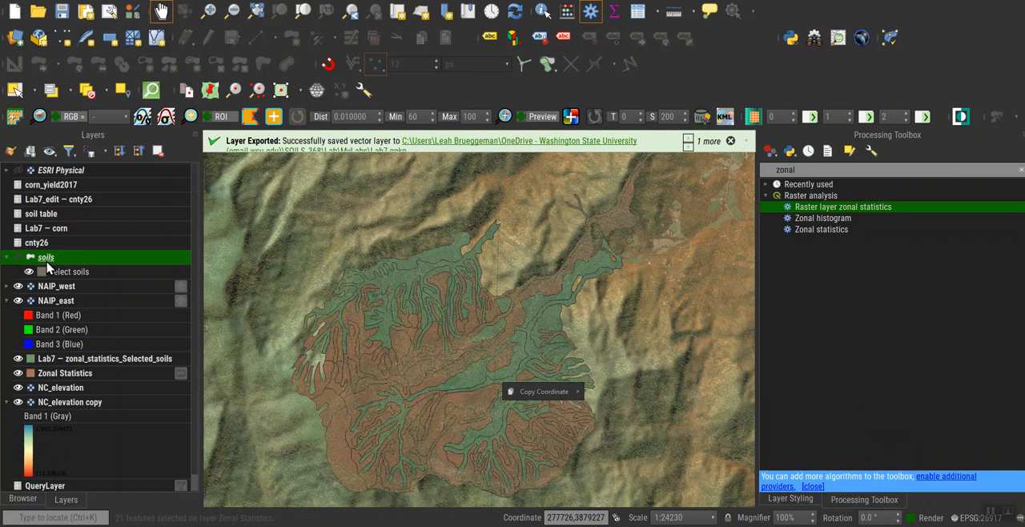
{"action": "left_click", "coordinate": [102, 214]}
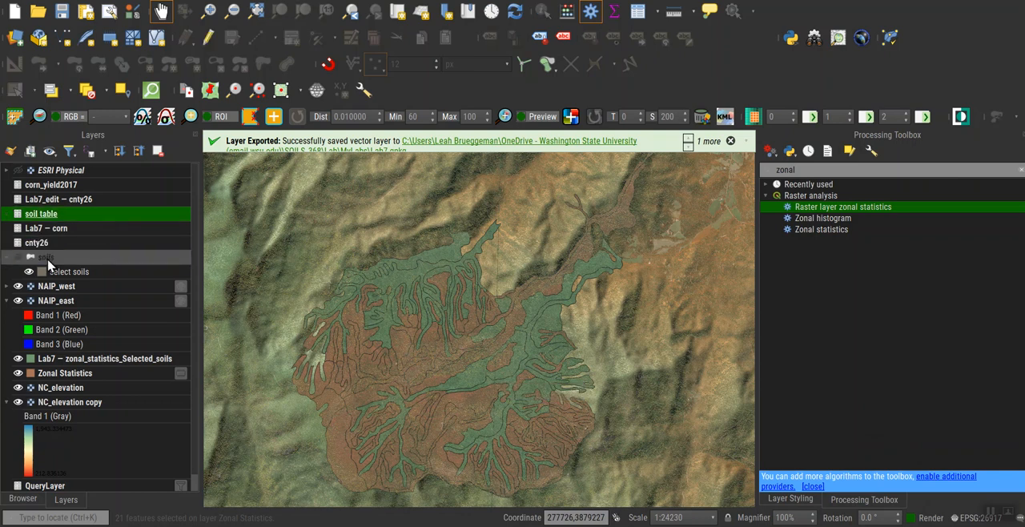
{"action": "right_click", "coordinate": [98, 261]}
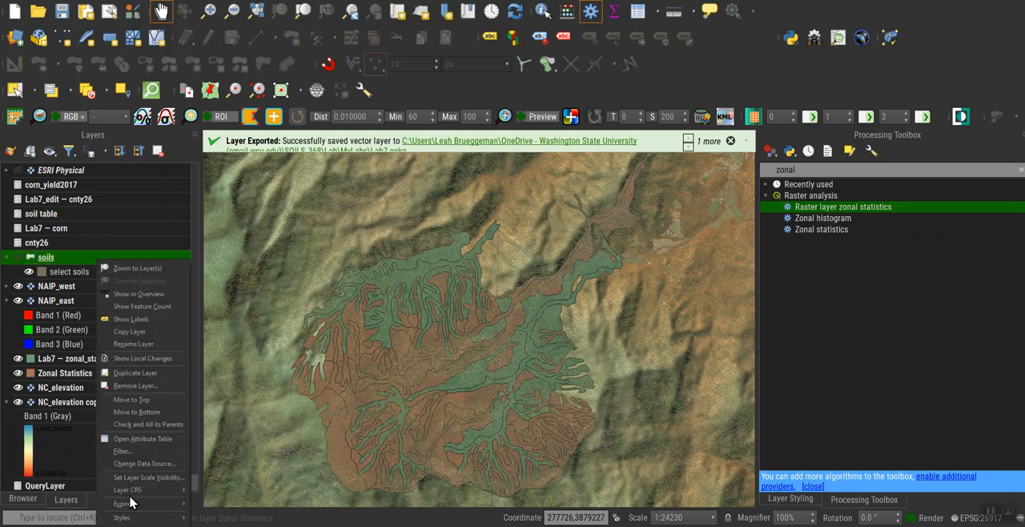
{"action": "left_click", "coordinate": [132, 525]}
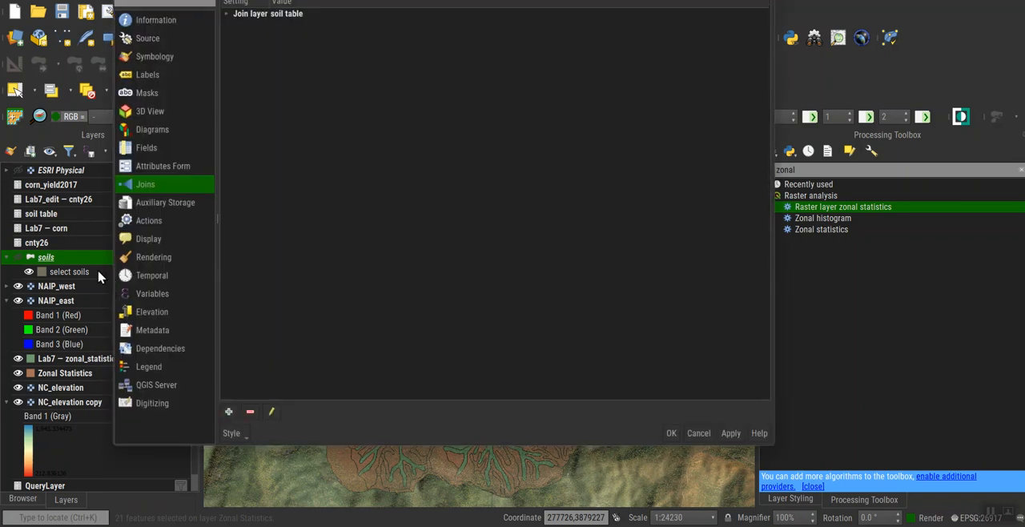
{"action": "left_click", "coordinate": [157, 21]}
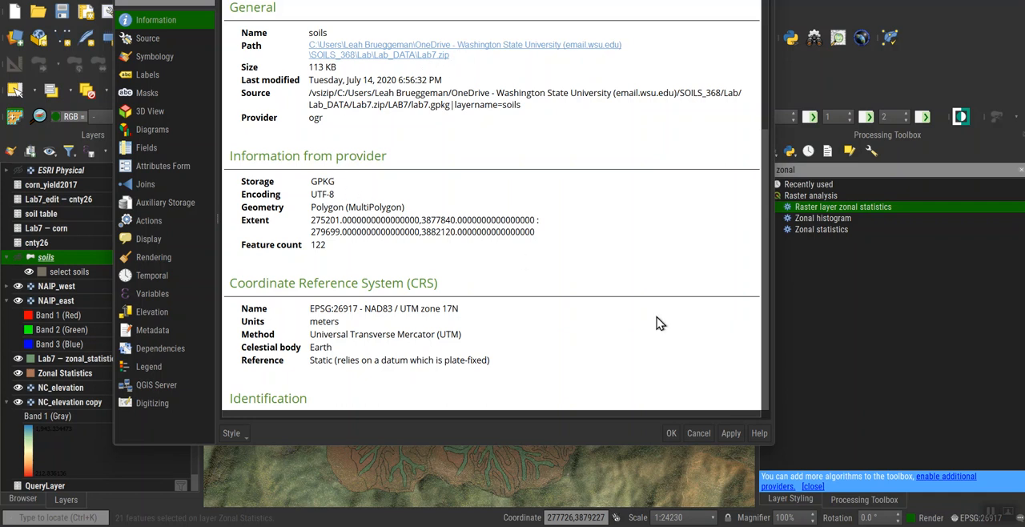
{"action": "left_click", "coordinate": [671, 433]}
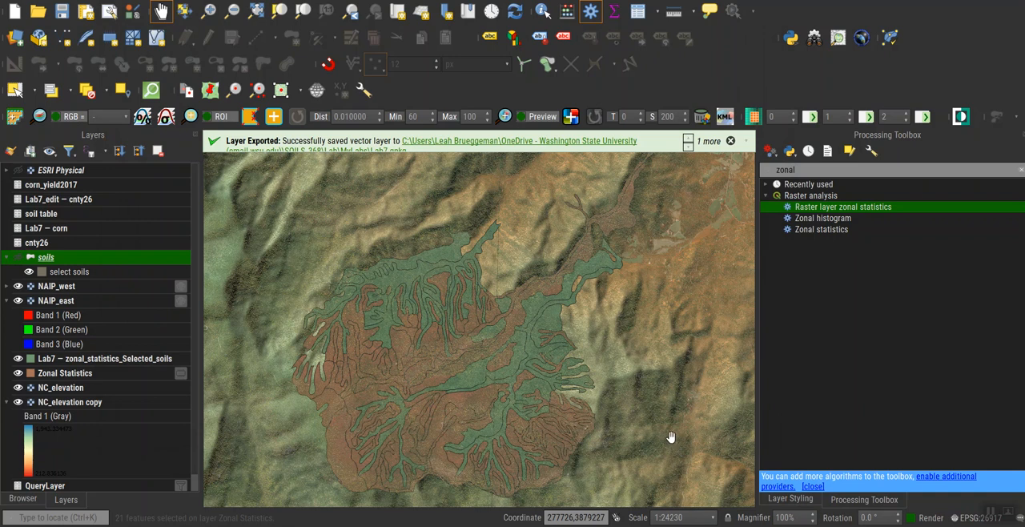
Start exporting all features of the soils layer with ESRI Shapefile as the output format.
{"action": "right_click", "coordinate": [126, 265]}
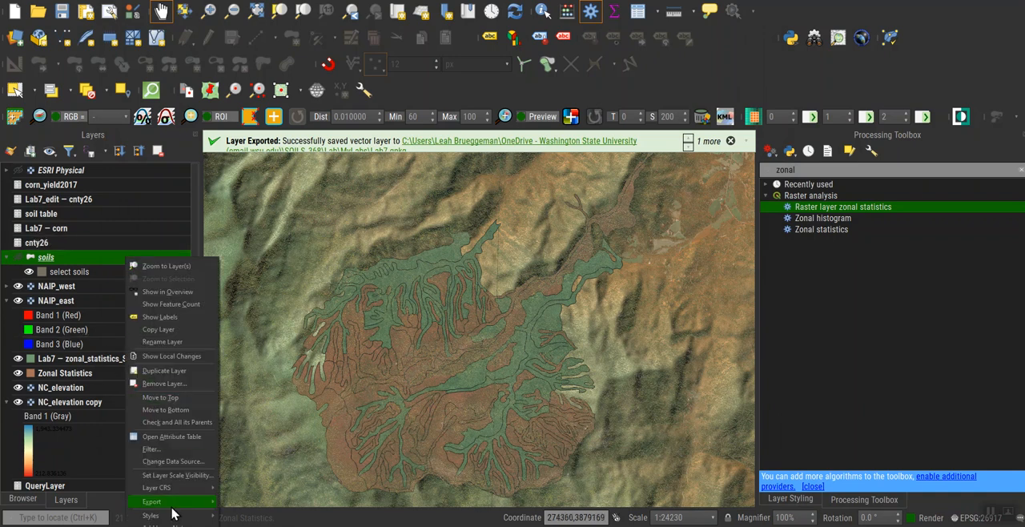
{"action": "mouse_move", "coordinate": [171, 505]}
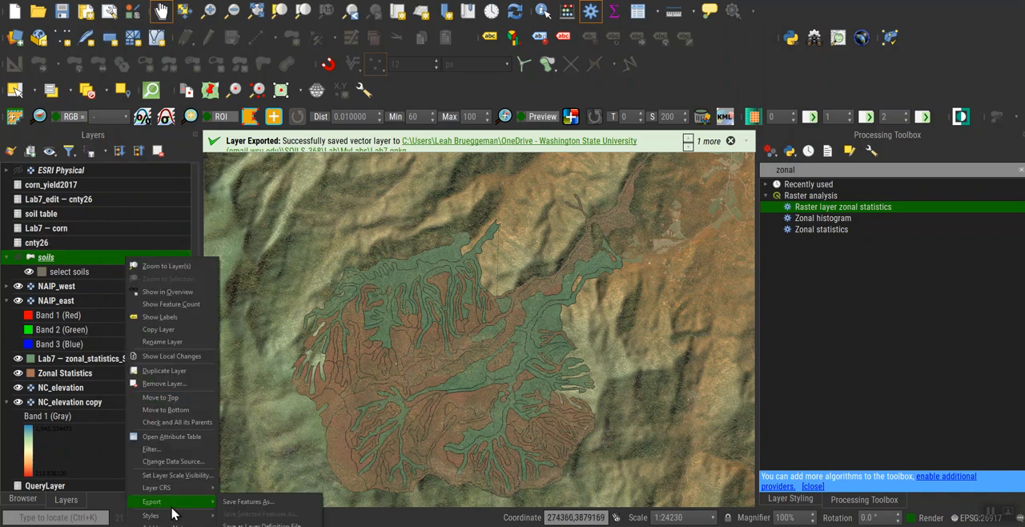
{"action": "left_click", "coordinate": [243, 502]}
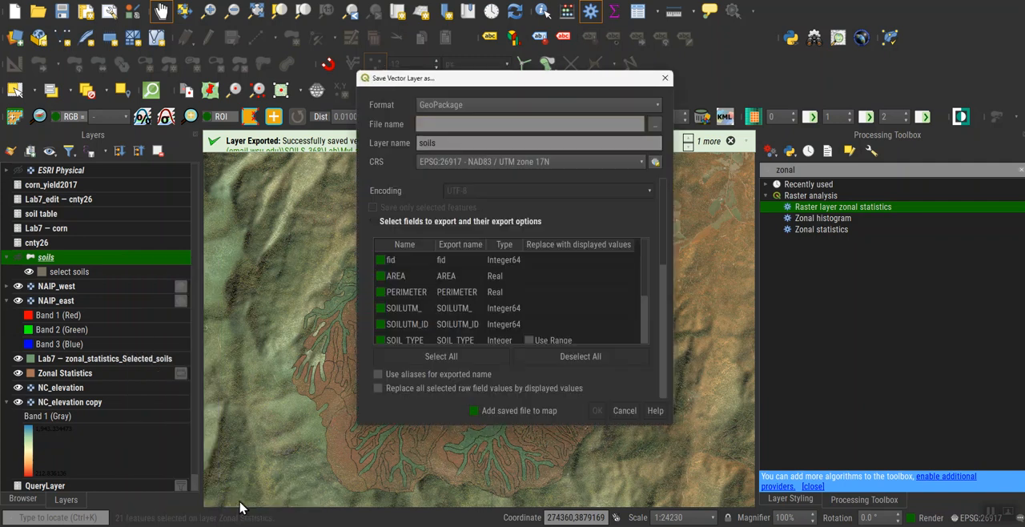
{"action": "left_click", "coordinate": [512, 110]}
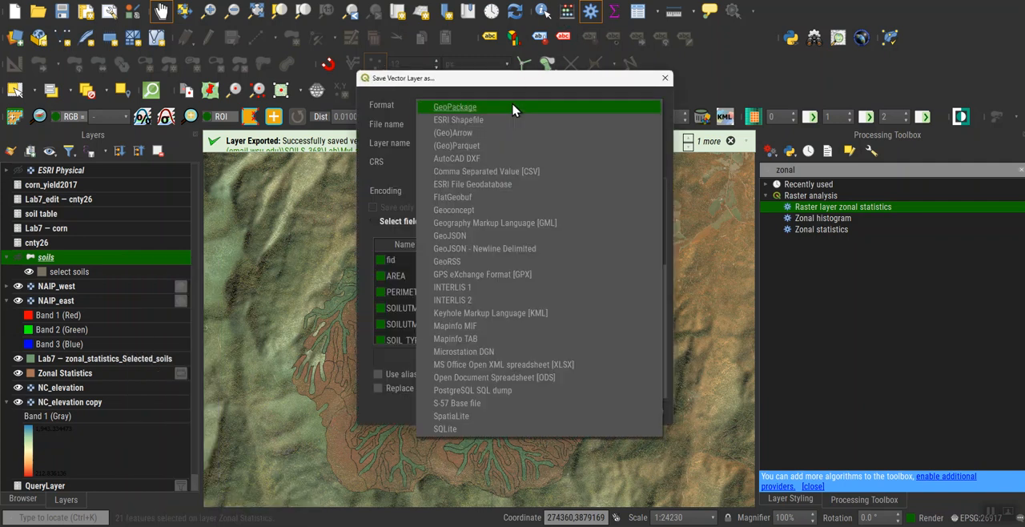
{"action": "left_click", "coordinate": [503, 123]}
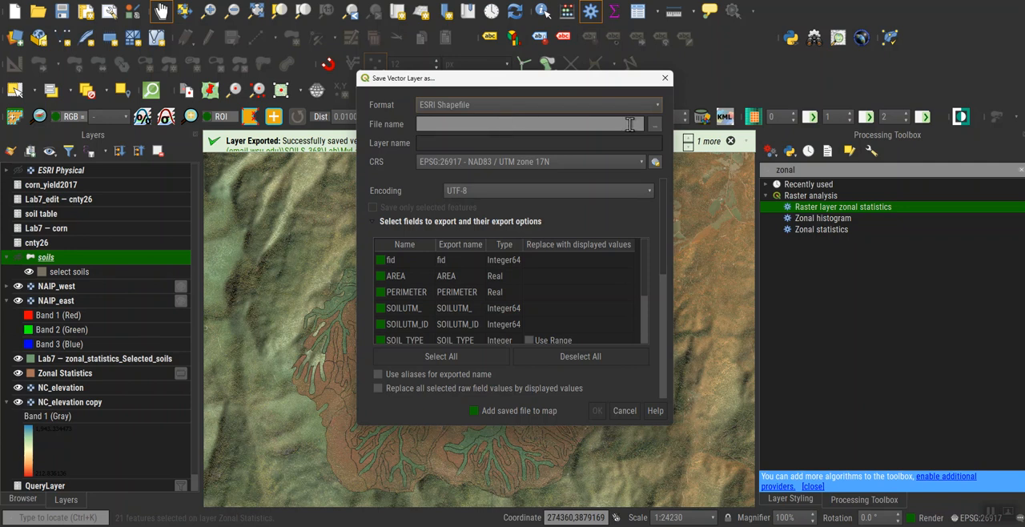
Export the shapefile to the Downloads folder as soils and remove the newly added soils layer from the project.
{"action": "left_click", "coordinate": [655, 125]}
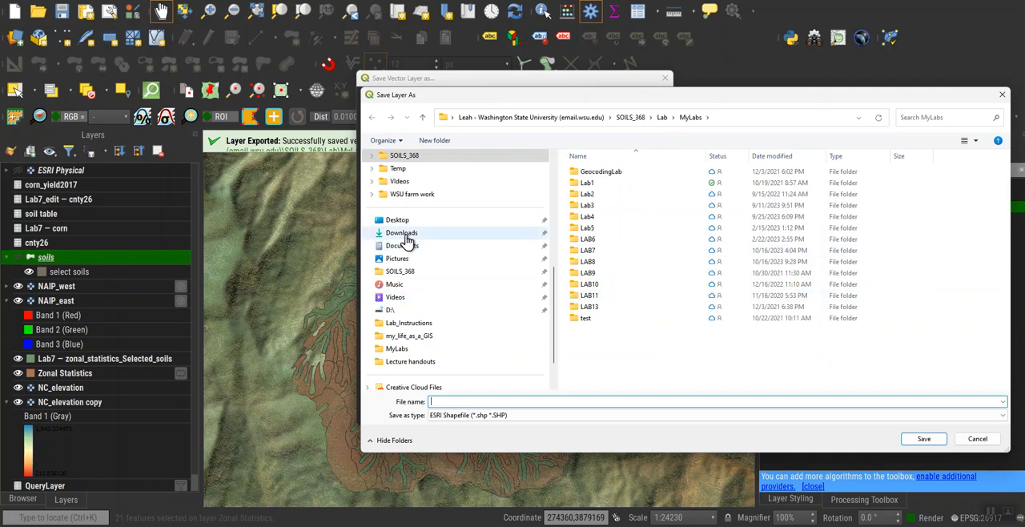
{"action": "left_click", "coordinate": [405, 233]}
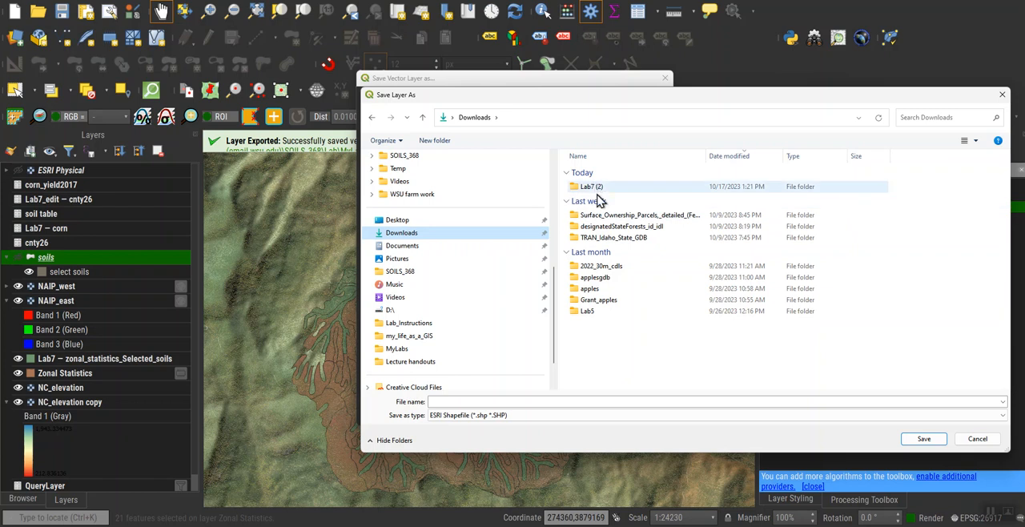
{"action": "left_click", "coordinate": [573, 403]}
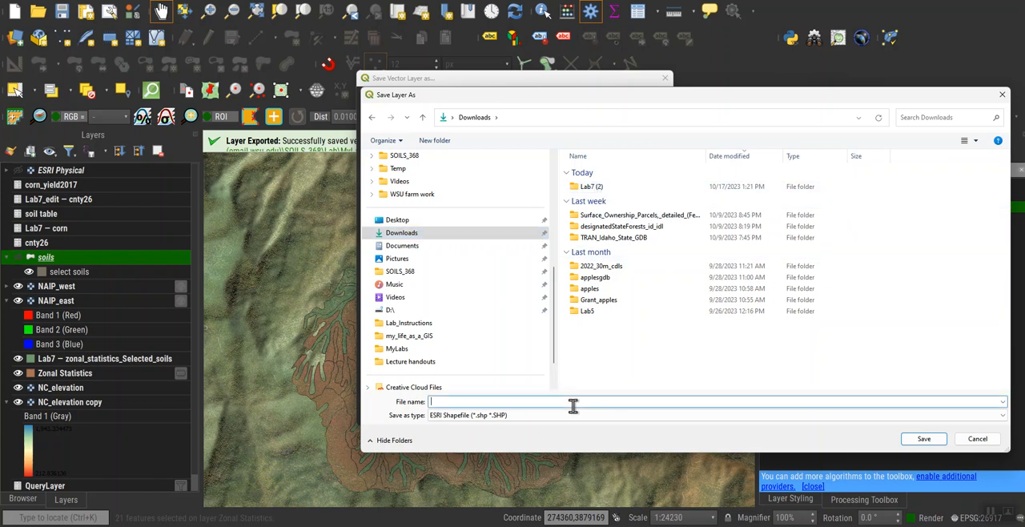
{"action": "type", "text": "soils"}
{"action": "key", "text": "Return"}
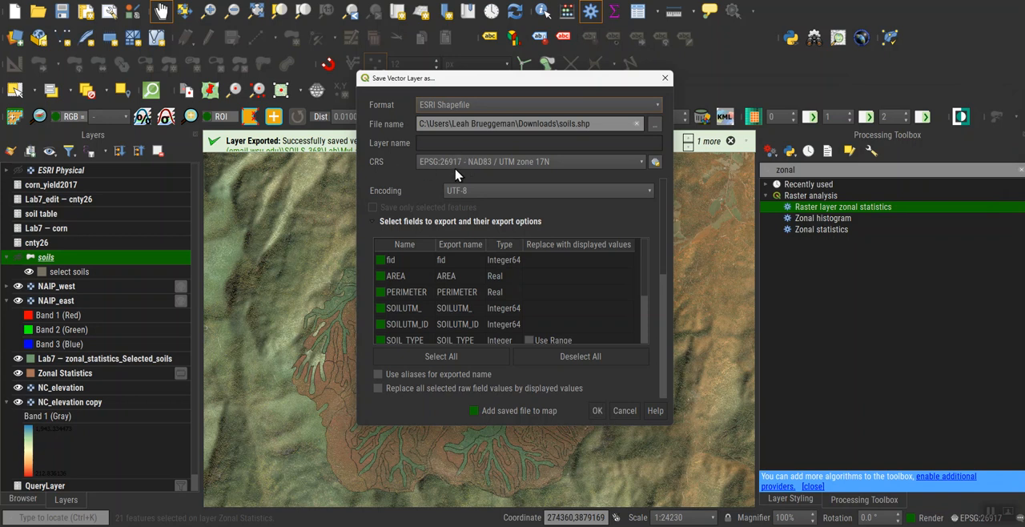
{"action": "left_click", "coordinate": [597, 411]}
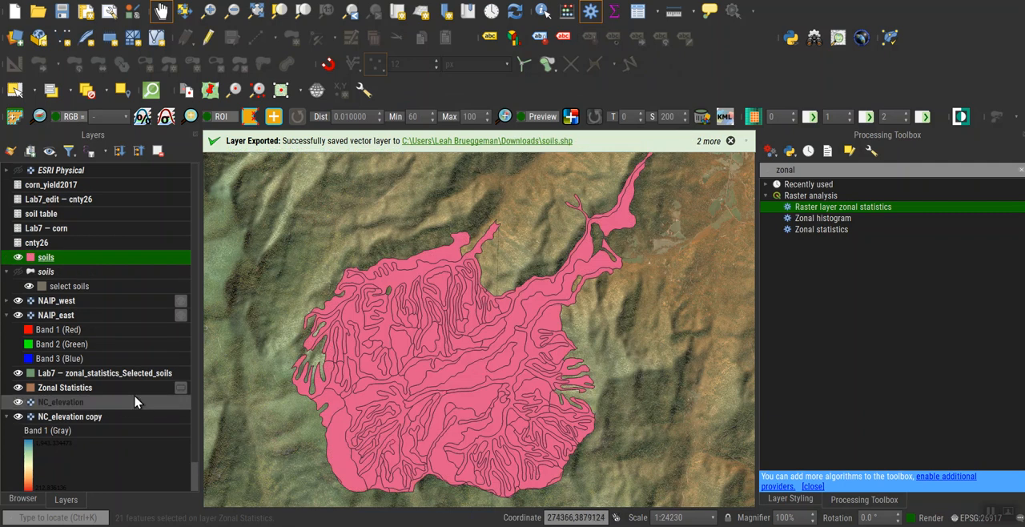
{"action": "left_click", "coordinate": [158, 152]}
{"action": "key", "text": "Return"}
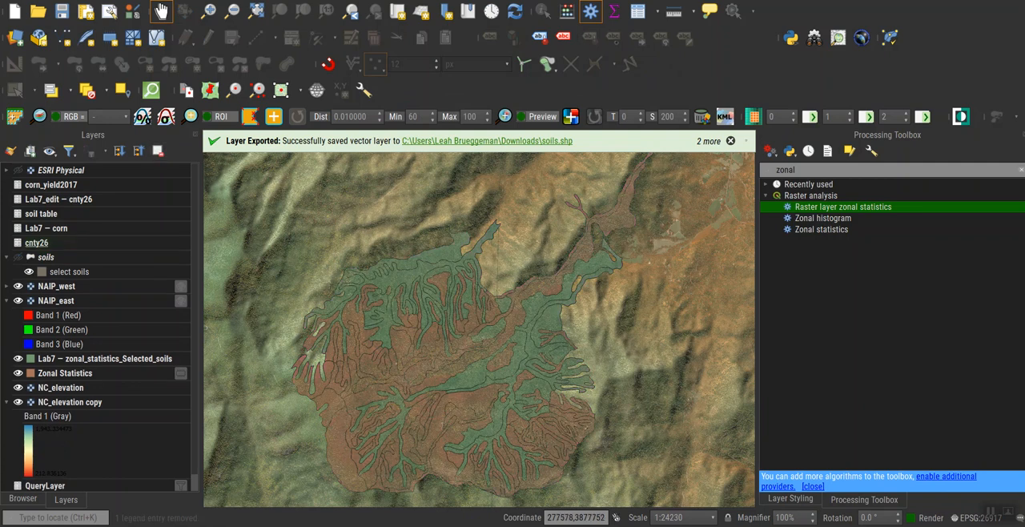
Open File Explorer, close the surplus windows and go to the Downloads folder.
{"action": "key", "text": "super+e"}
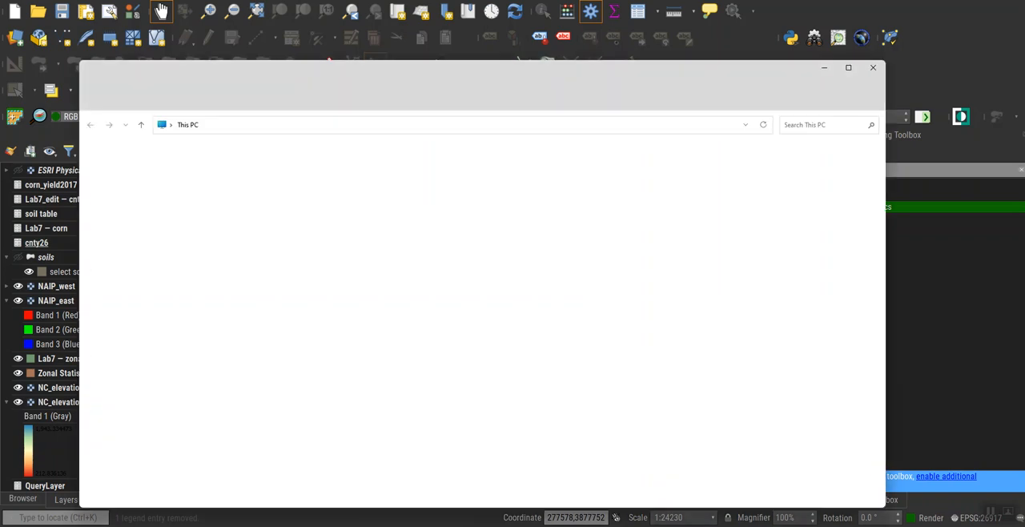
{"action": "key", "text": "super+e"}
{"action": "key", "text": "super+e"}
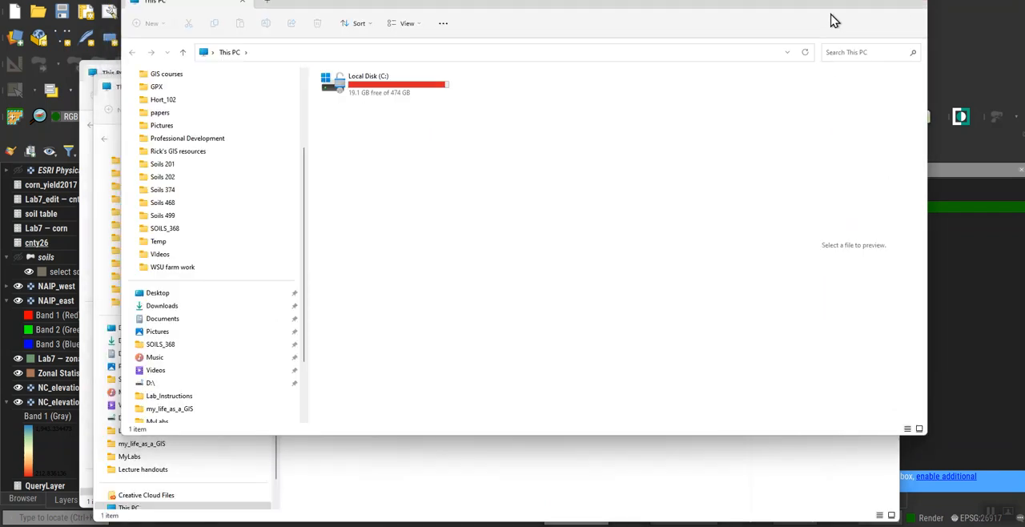
{"action": "left_click", "coordinate": [915, 1]}
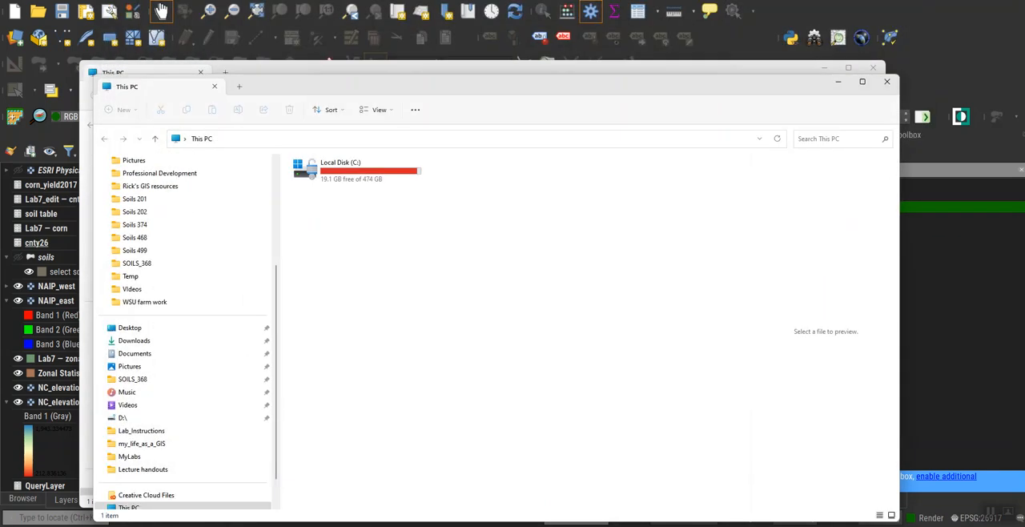
{"action": "left_click", "coordinate": [889, 83]}
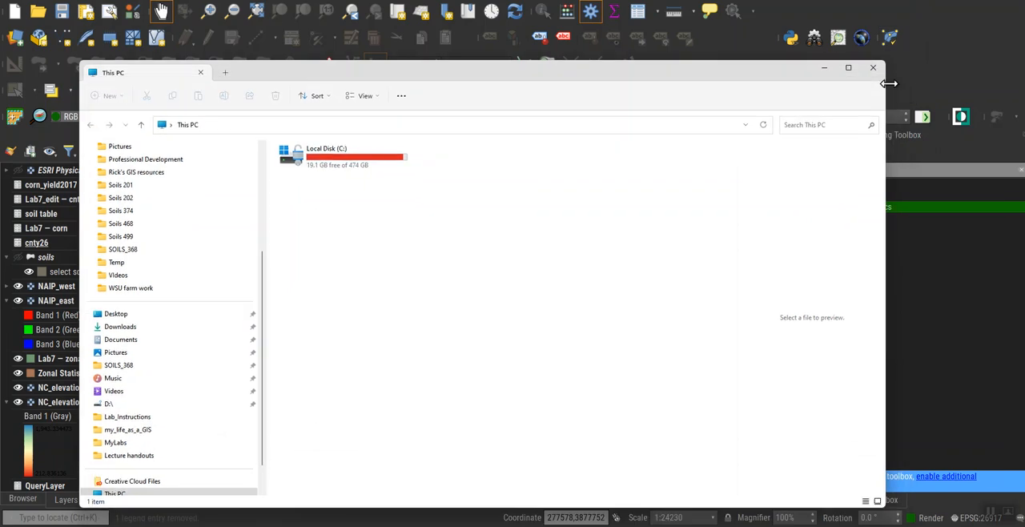
{"action": "left_click", "coordinate": [170, 329]}
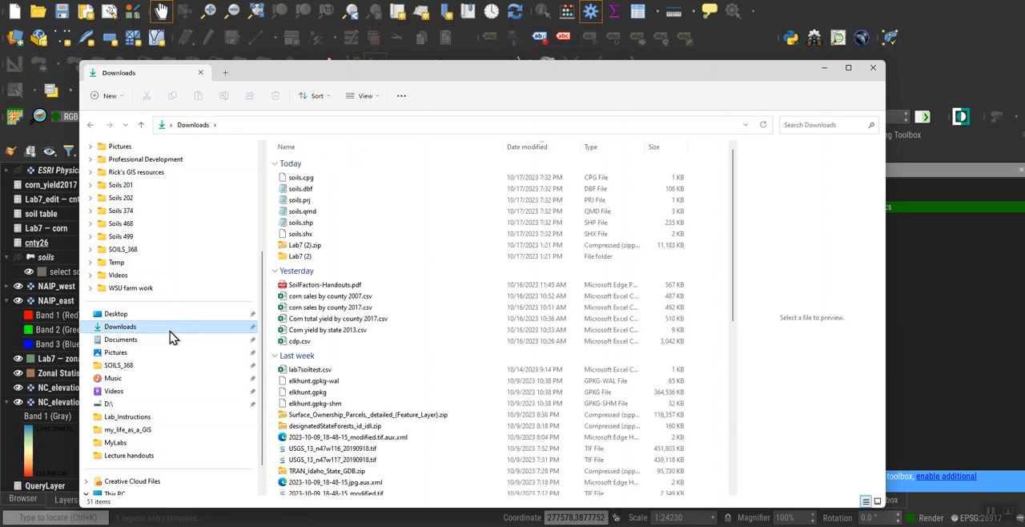
Try selecting a range of files in the Downloads folder, starting from soils.cpg.
{"action": "left_click", "coordinate": [317, 180]}
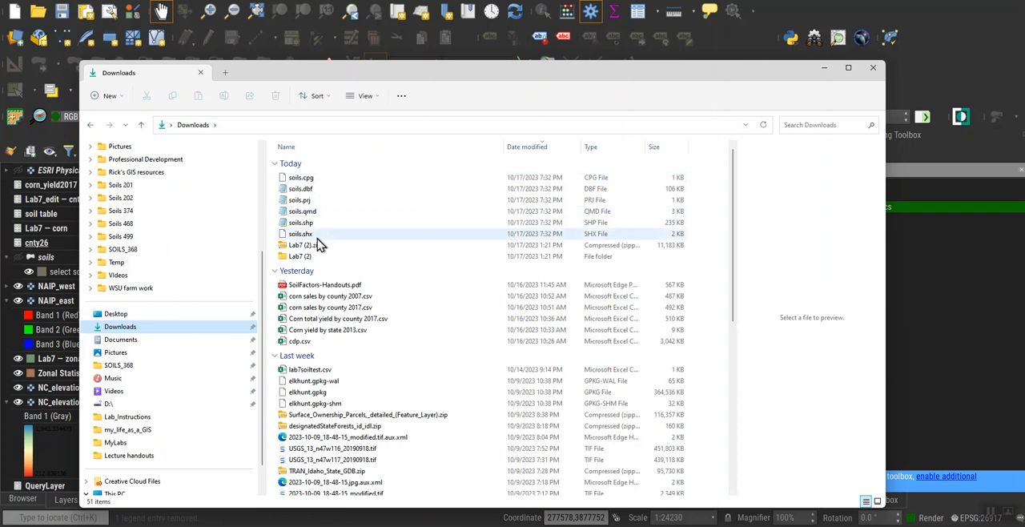
{"action": "left_click", "coordinate": [326, 183]}
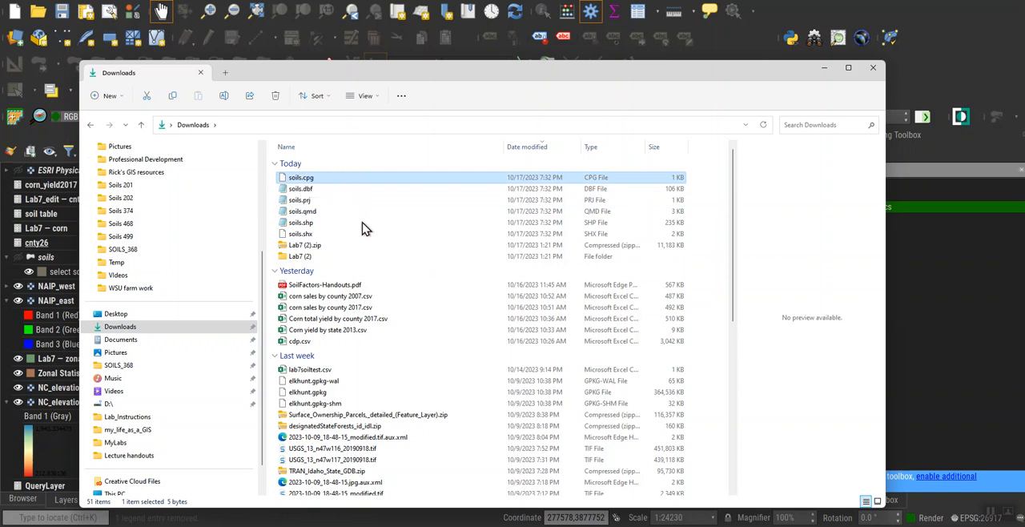
{"action": "left_click", "coordinate": [368, 271]}
{"action": "left_click", "coordinate": [377, 331]}
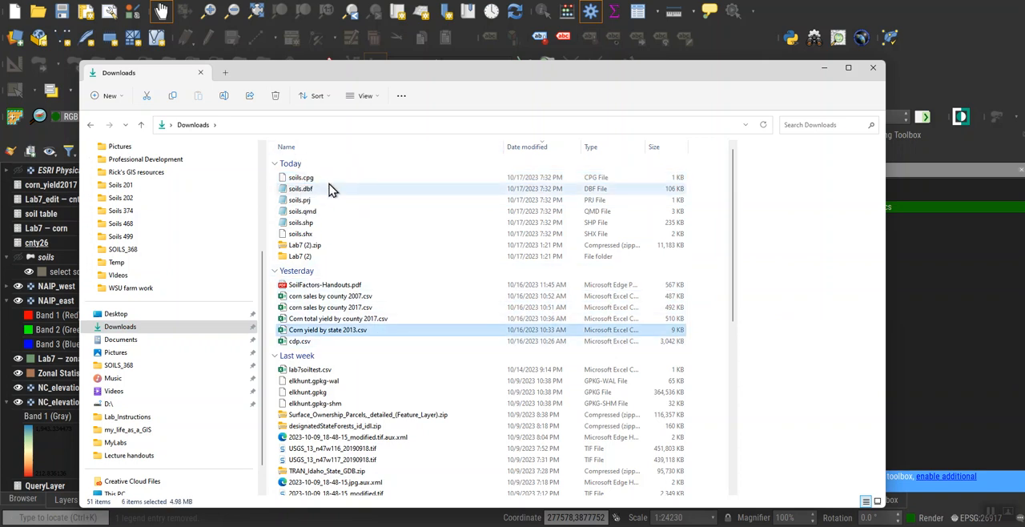
{"action": "mouse_move", "coordinate": [330, 179]}
{"action": "left_mouse_down"}
{"action": "mouse_move", "coordinate": [341, 201]}
{"action": "mouse_move", "coordinate": [340, 176]}
{"action": "left_mouse_up"}
{"action": "left_click", "coordinate": [373, 234]}
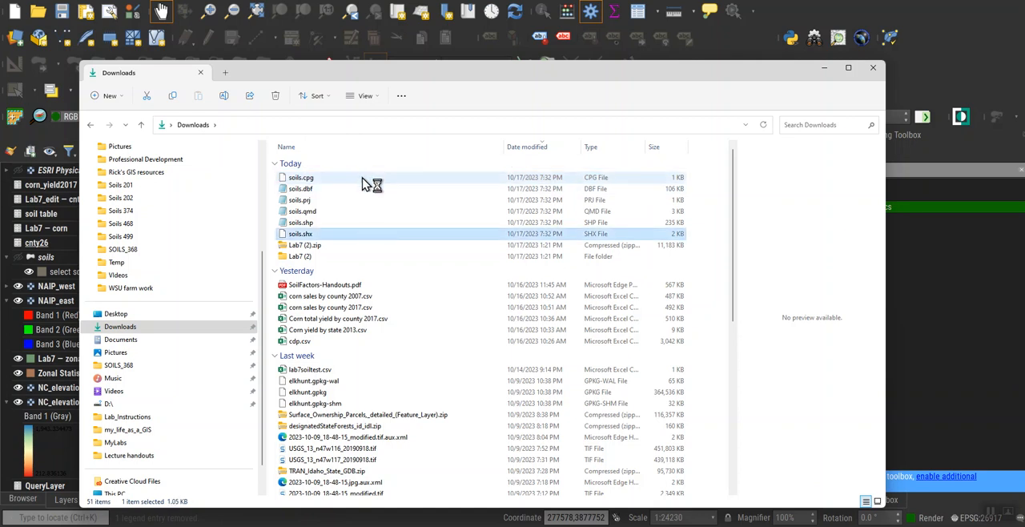
{"action": "left_click", "coordinate": [374, 333]}
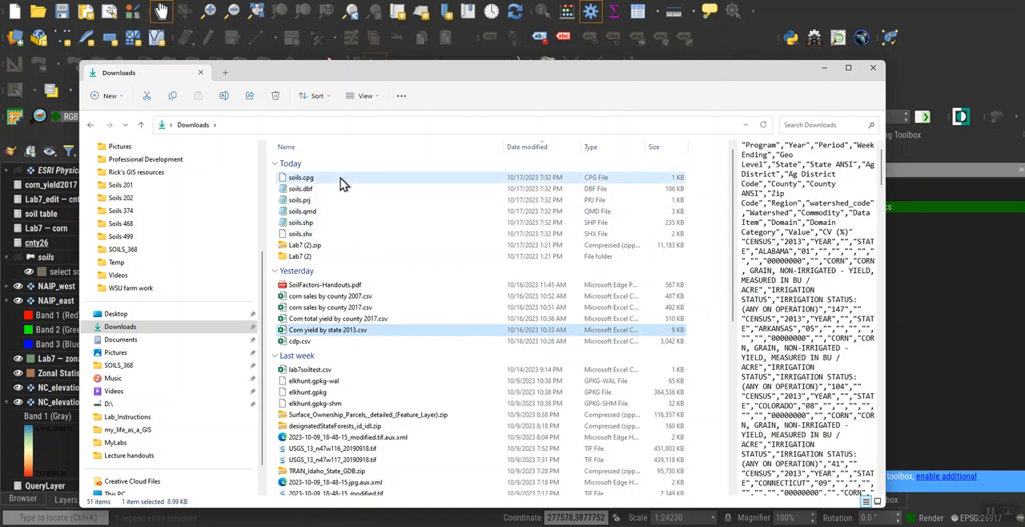
{"action": "left_click", "coordinate": [339, 180]}
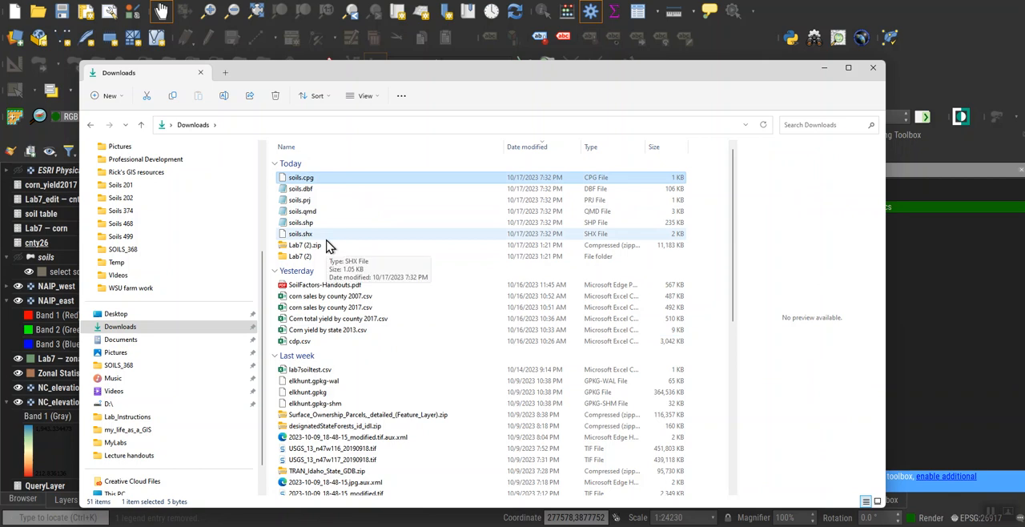
{"action": "left_click", "coordinate": [326, 238], "text": "shift"}
{"action": "left_click", "coordinate": [393, 287]}
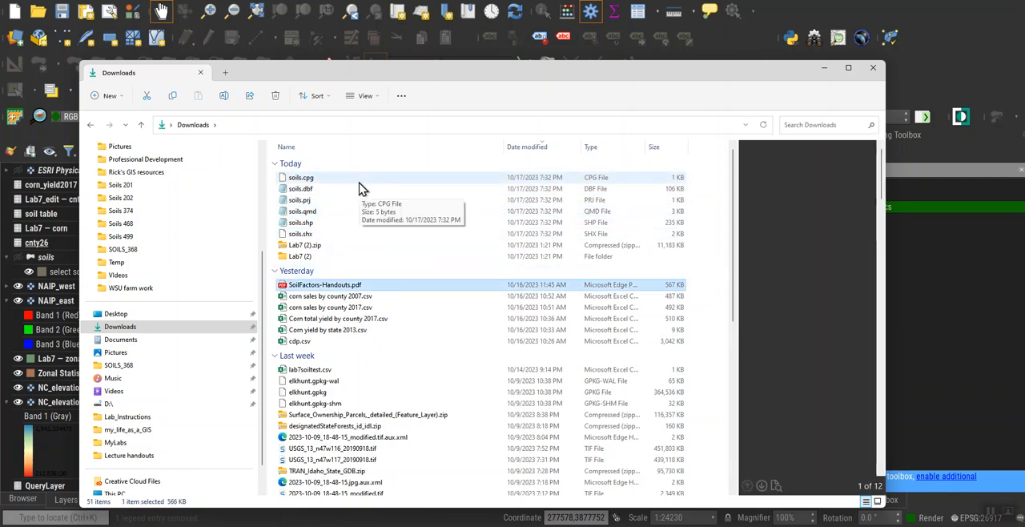
Select the six soils shapefile component files in the Downloads folder, from soils.cpg to soils.shx.
{"action": "left_click_drag", "start_coordinate": [359, 183], "coordinate": [362, 237]}
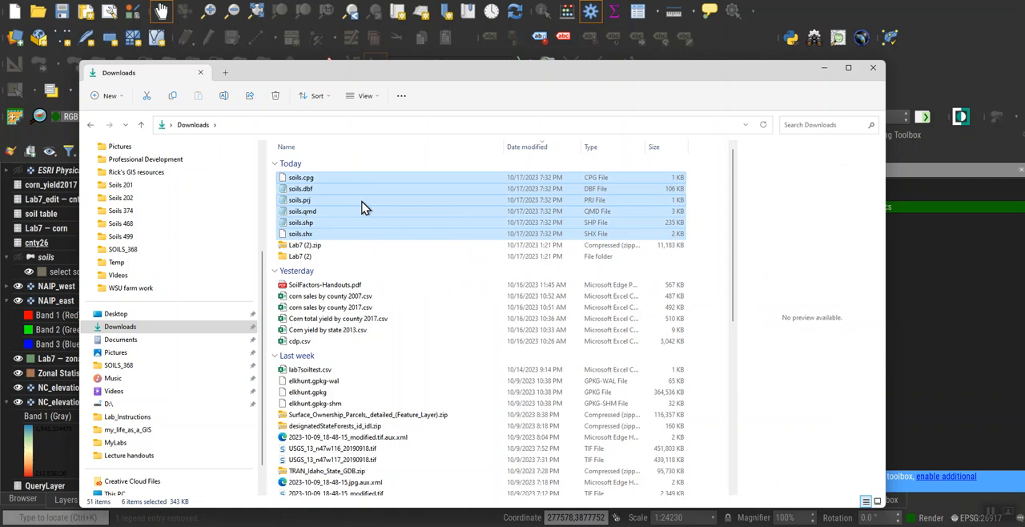
{"action": "right_click", "coordinate": [362, 207]}
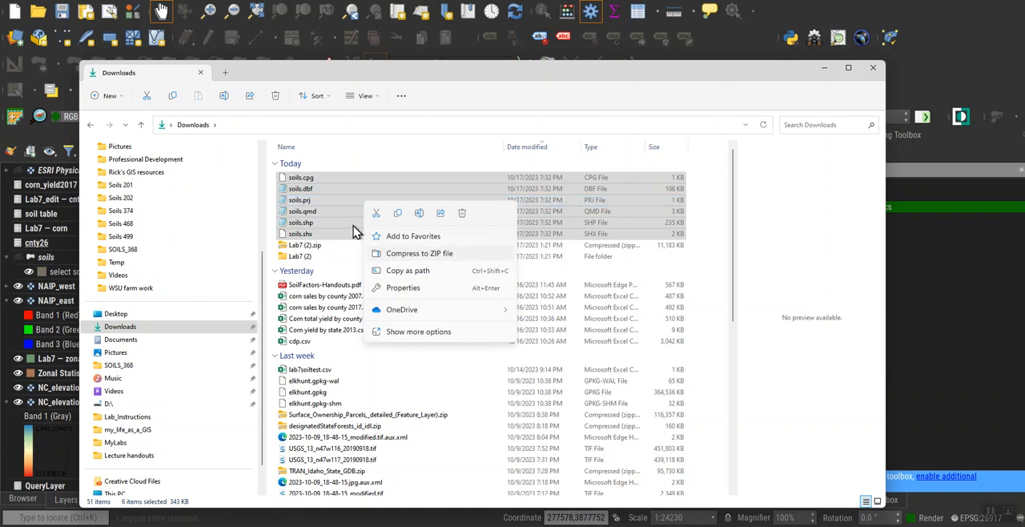
{"action": "right_click", "coordinate": [339, 201]}
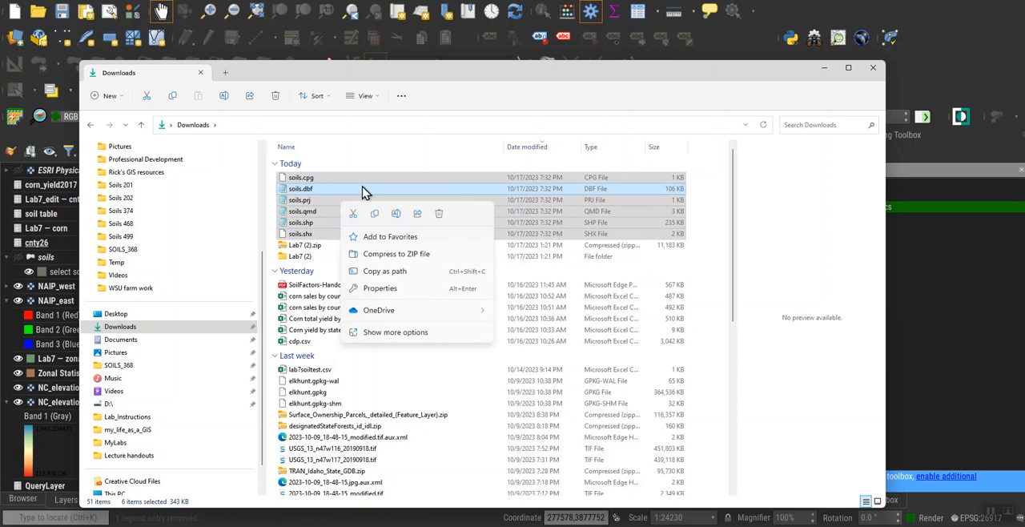
{"action": "right_click", "coordinate": [361, 187]}
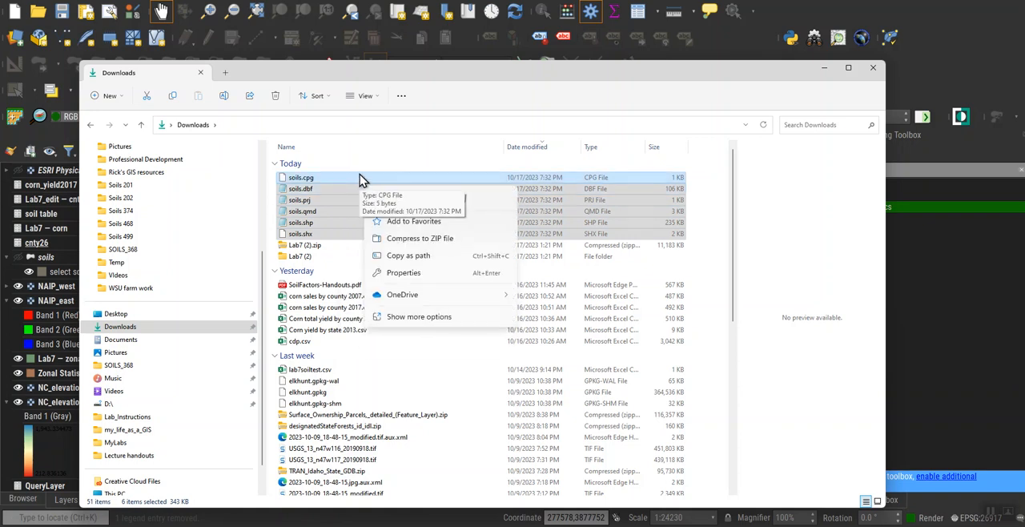
{"action": "key", "text": "Escape"}
{"action": "right_click", "coordinate": [360, 179]}
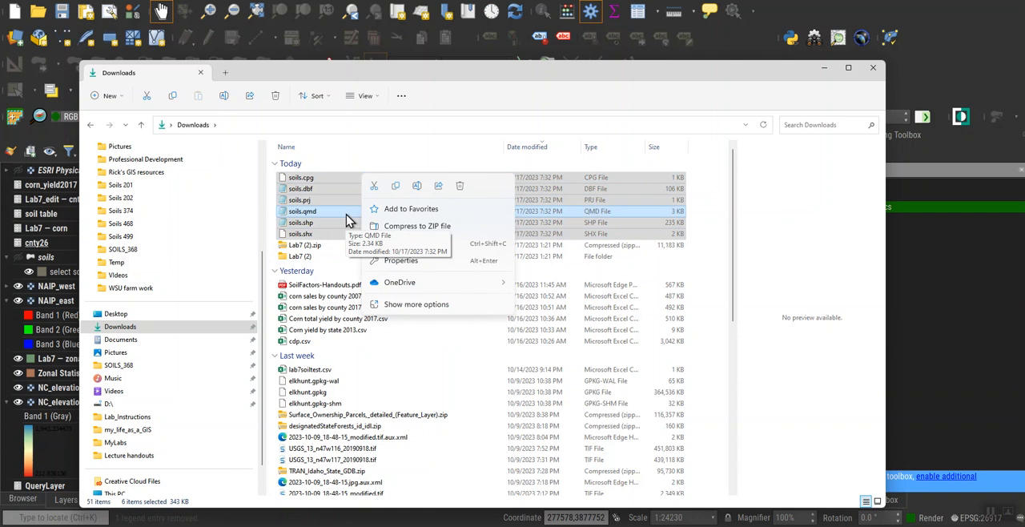
{"action": "key", "text": "Escape"}
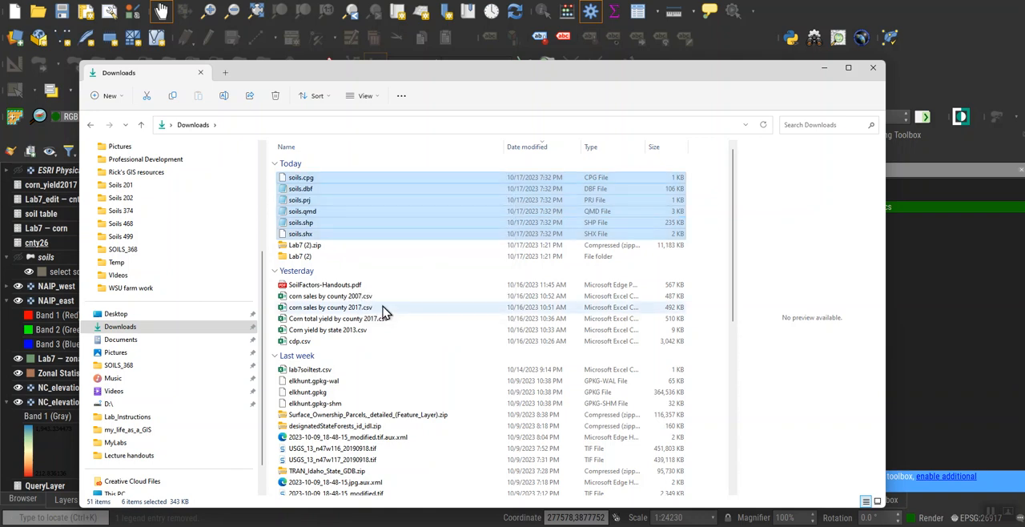
Compress the selected soils files into a zip archive named soils.
{"action": "right_click", "coordinate": [385, 312]}
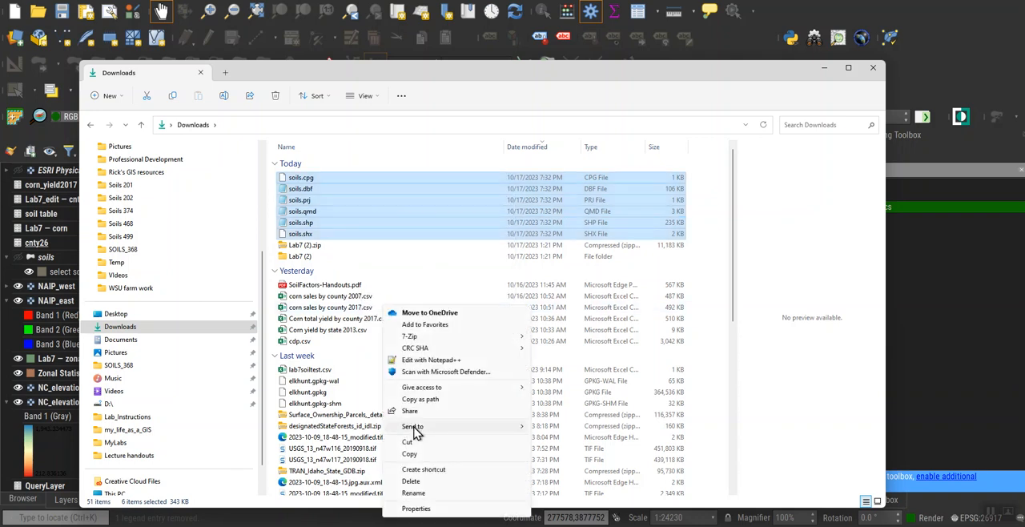
{"action": "mouse_move", "coordinate": [416, 431]}
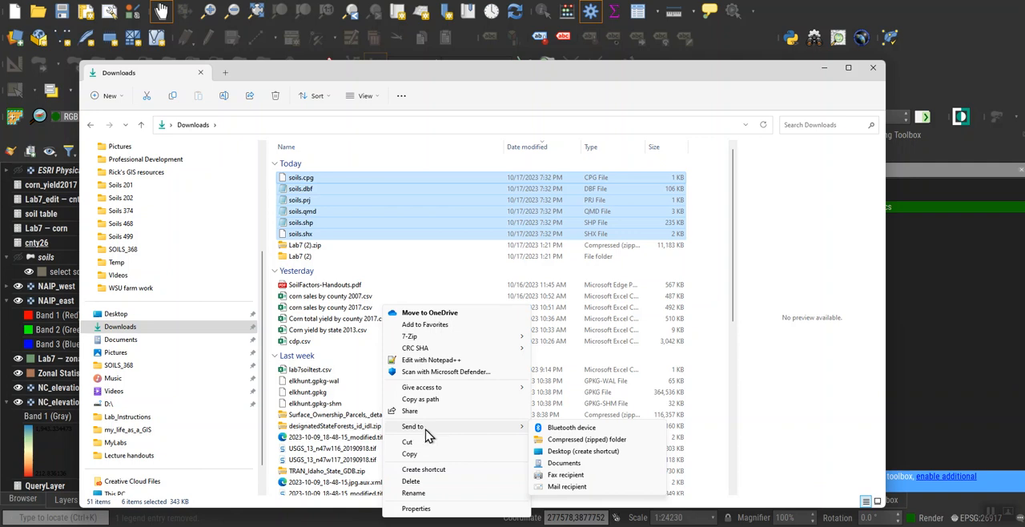
{"action": "left_click", "coordinate": [578, 440]}
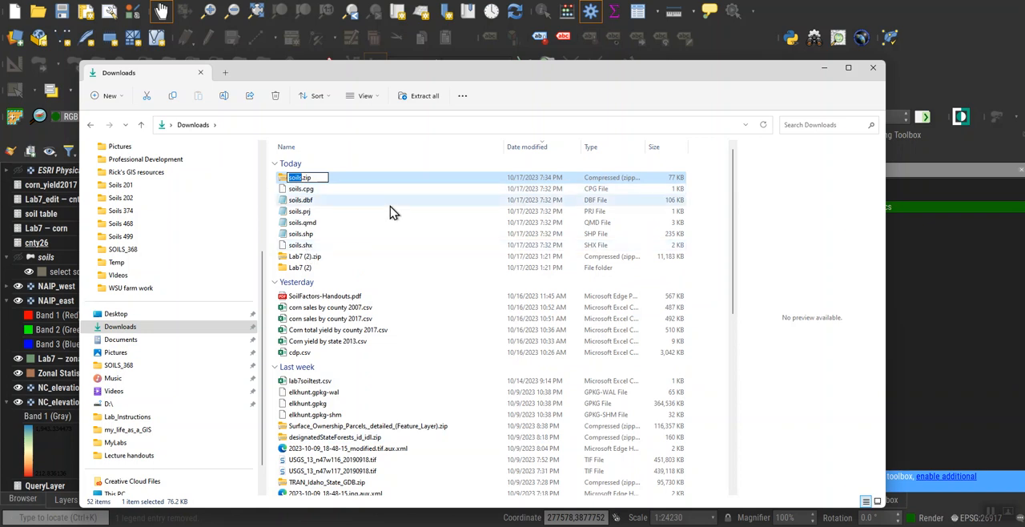
{"action": "key", "text": "Return"}
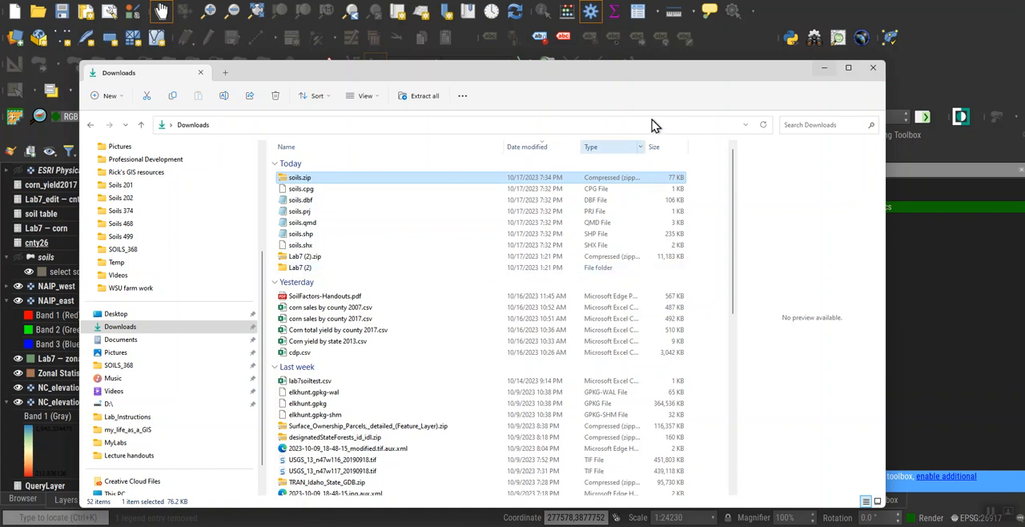
Close the Downloads window, switch to The National Map downloader in the browser and reset its map.
{"action": "left_click", "coordinate": [874, 71]}
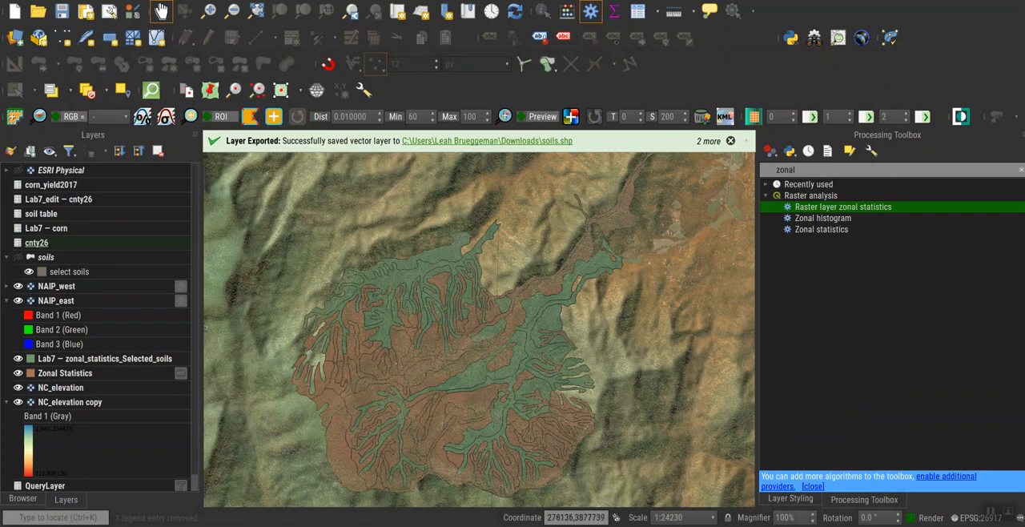
{"action": "mouse_move", "coordinate": [484, 525]}
{"action": "left_click", "coordinate": [304, 496]}
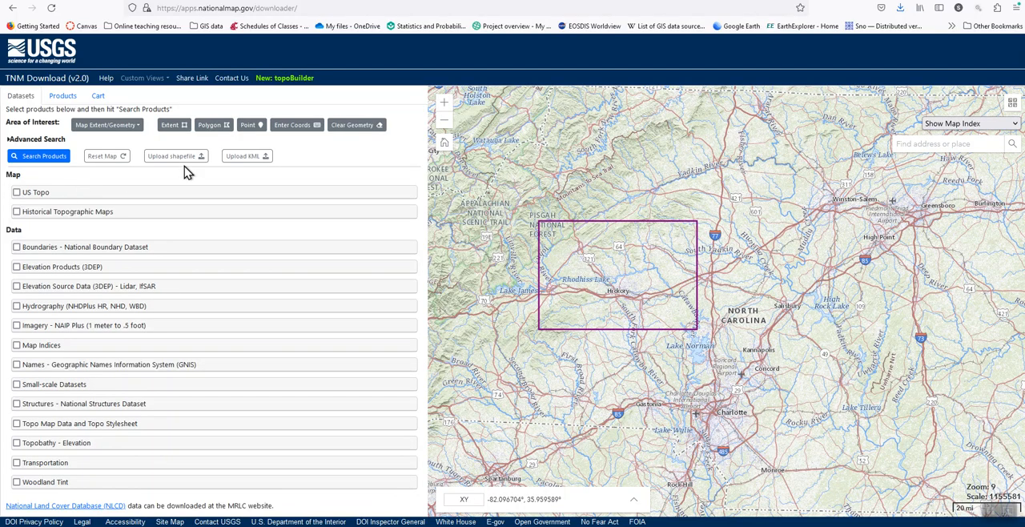
{"action": "left_click", "coordinate": [100, 158]}
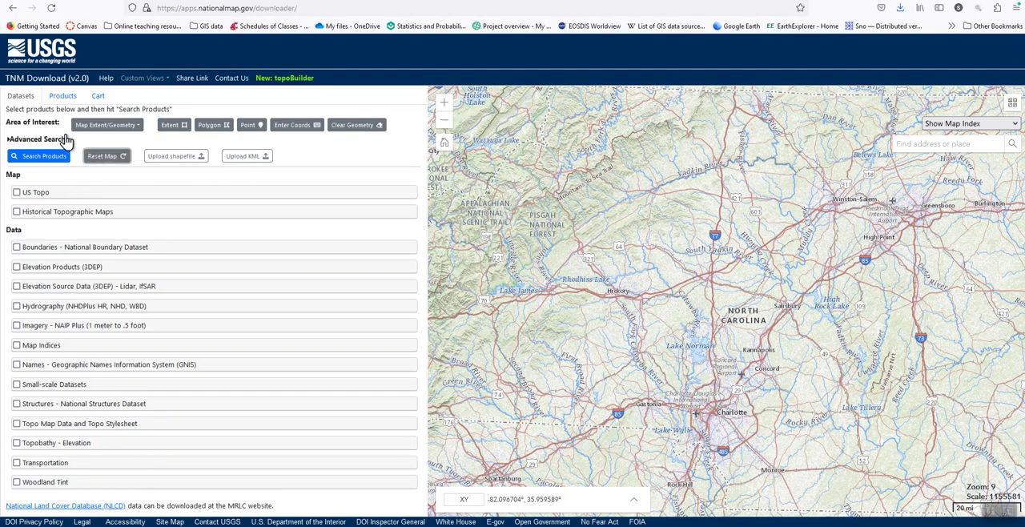
Upload the zipped soils shapefile from the Downloads folder to the downloader map.
{"action": "left_click", "coordinate": [187, 160]}
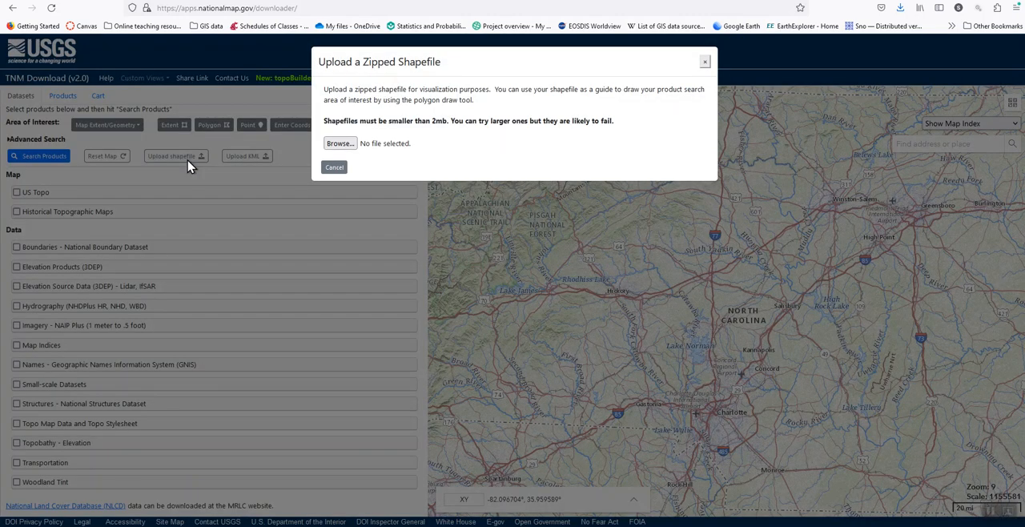
{"action": "left_click", "coordinate": [339, 144]}
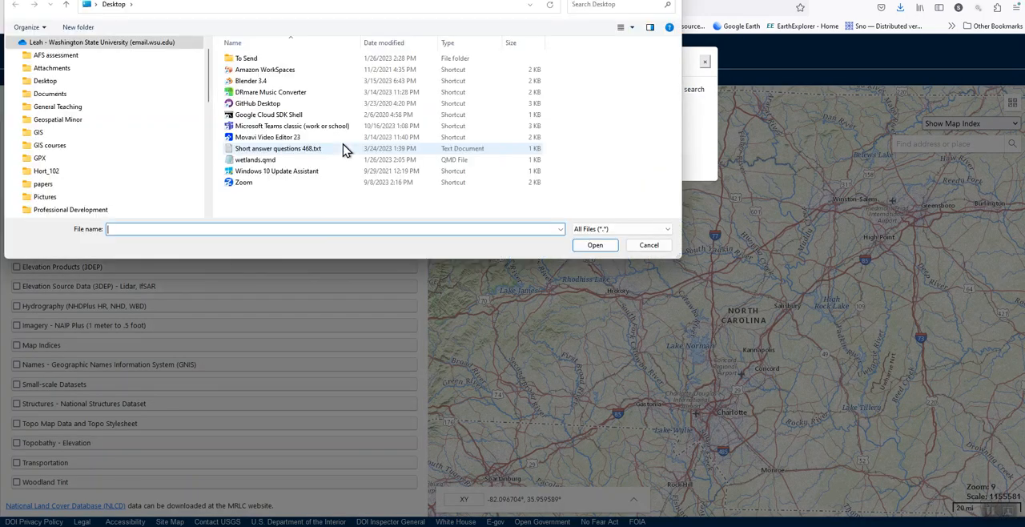
{"action": "scroll", "coordinate": [119, 116], "scroll_direction": "down", "scroll_amount": 8}
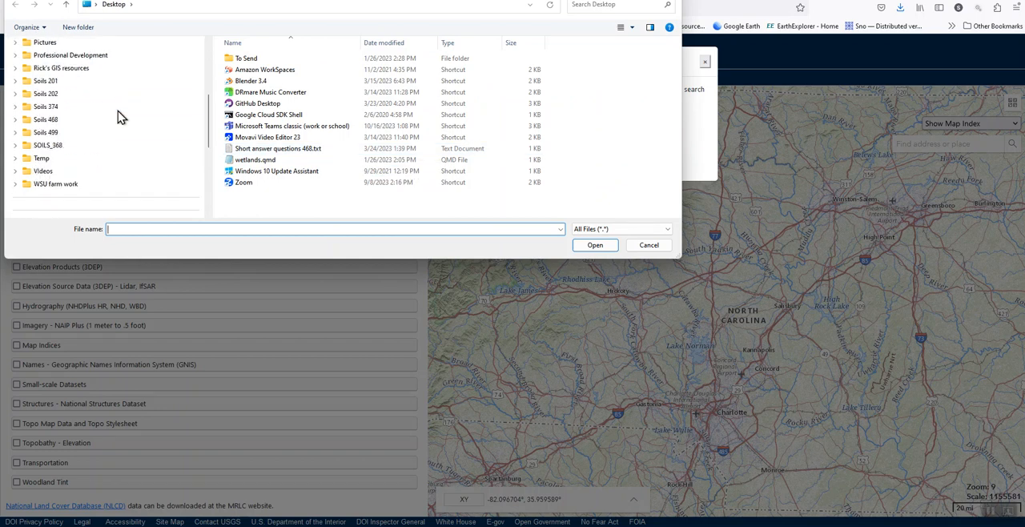
{"action": "left_click", "coordinate": [71, 170]}
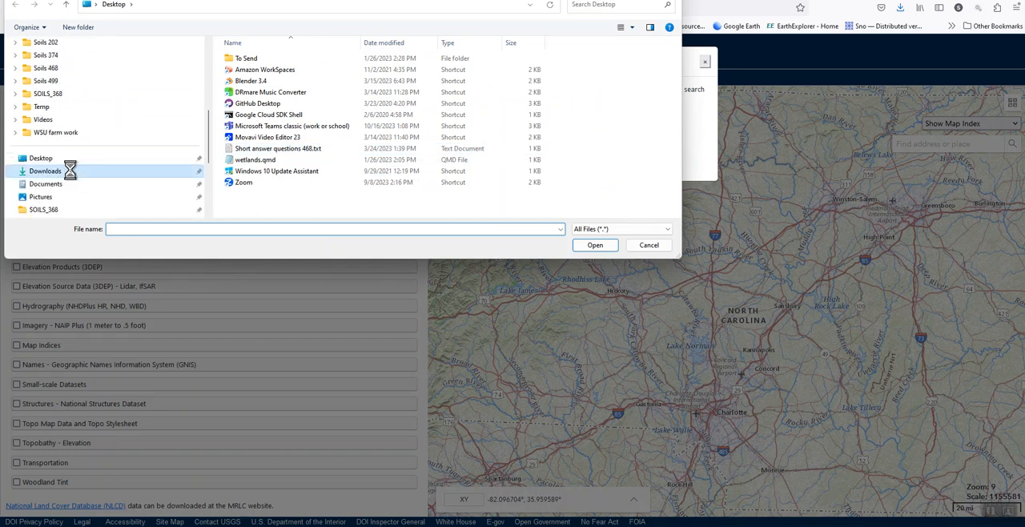
{"action": "left_click", "coordinate": [250, 74]}
{"action": "left_click", "coordinate": [590, 248]}
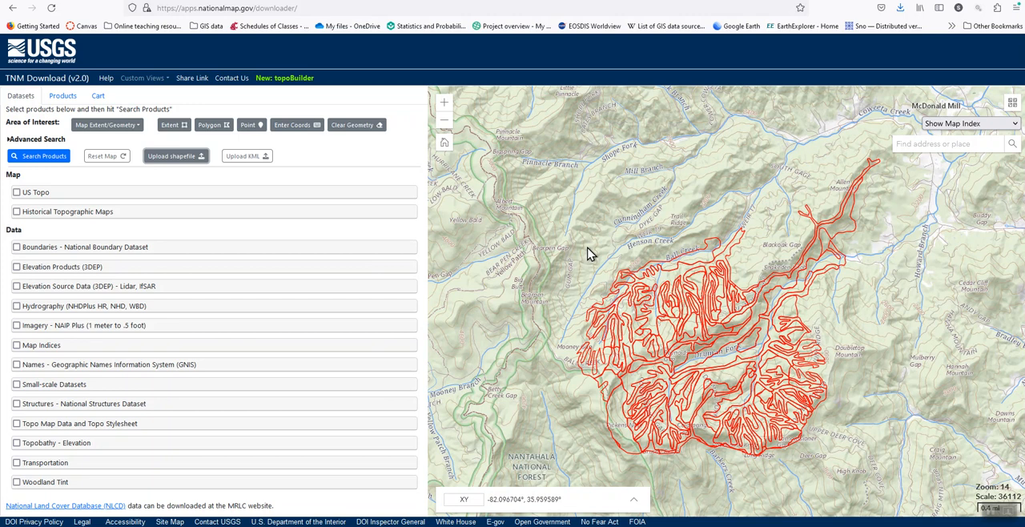
Enable Elevation Products (3DEP) and check the 1 meter DEM availability over the uploaded soils area.
{"action": "scroll", "coordinate": [811, 330], "scroll_direction": "down", "scroll_amount": 2}
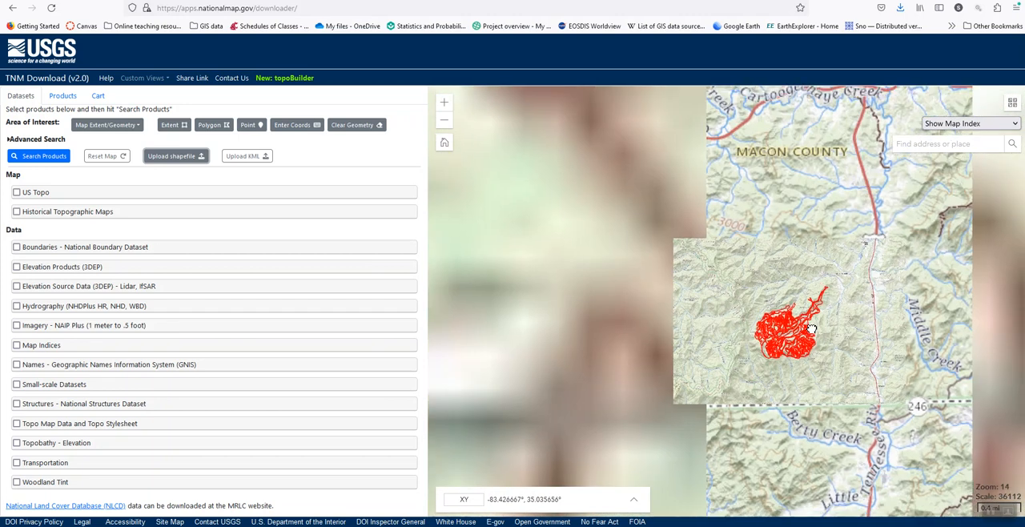
{"action": "scroll", "coordinate": [811, 330], "scroll_direction": "up", "scroll_amount": 2}
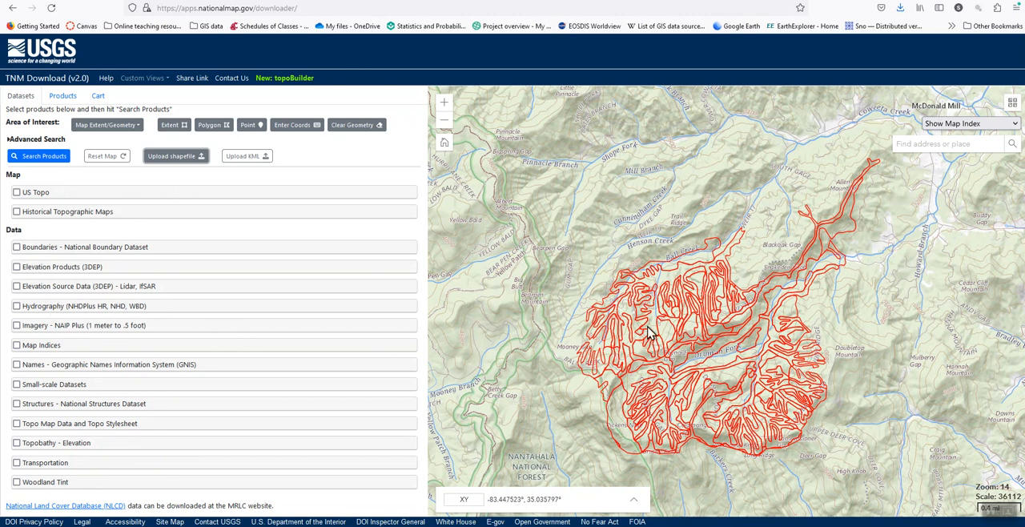
{"action": "left_click", "coordinate": [16, 268]}
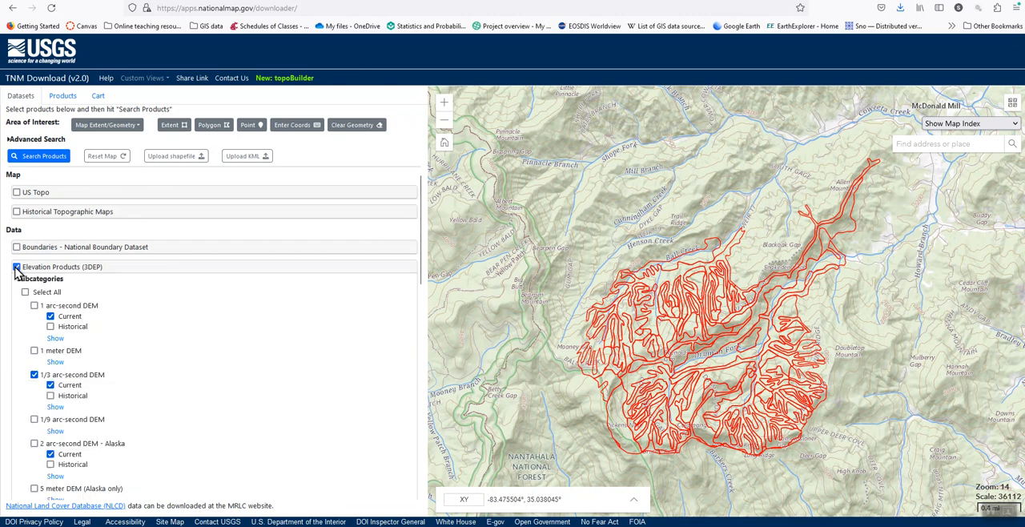
{"action": "scroll", "coordinate": [114, 317], "scroll_direction": "down", "scroll_amount": 1}
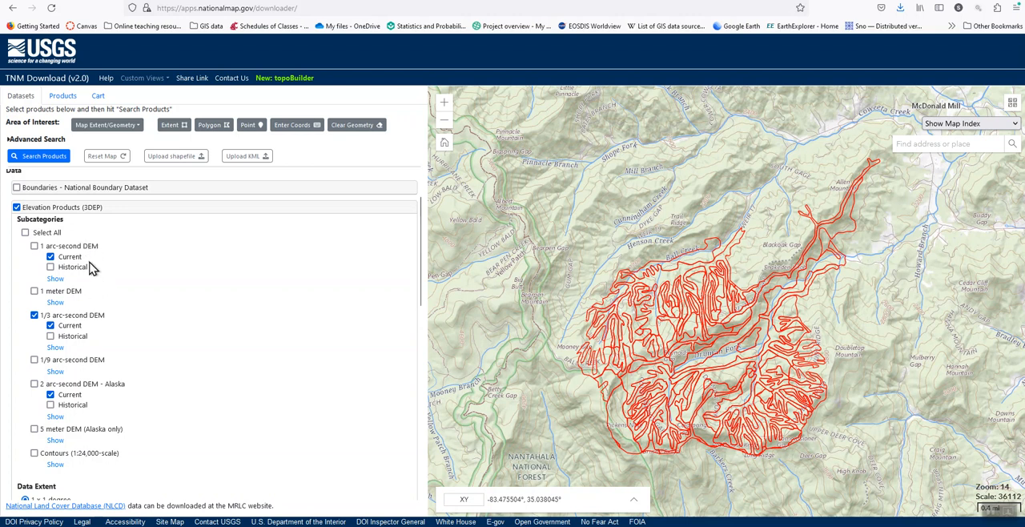
{"action": "left_click", "coordinate": [55, 304]}
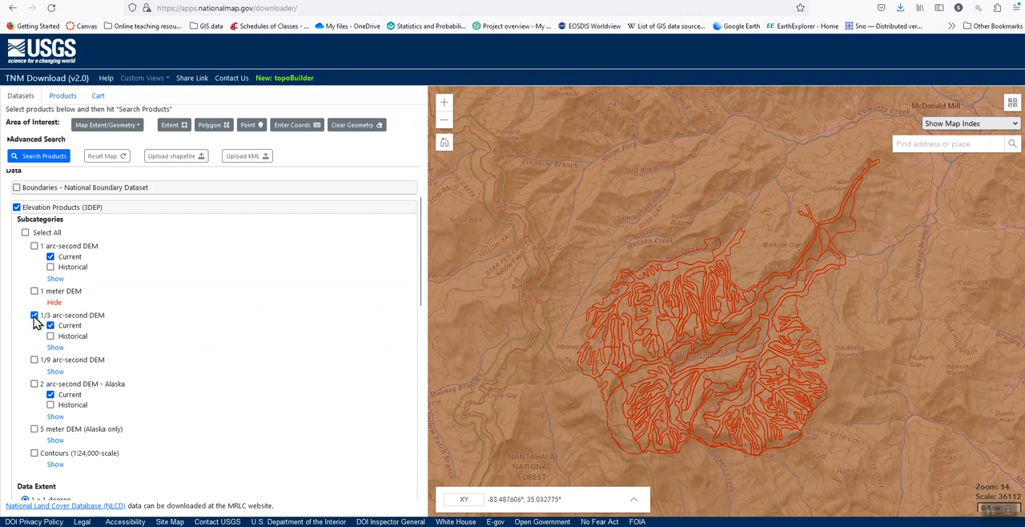
{"action": "left_click", "coordinate": [53, 304]}
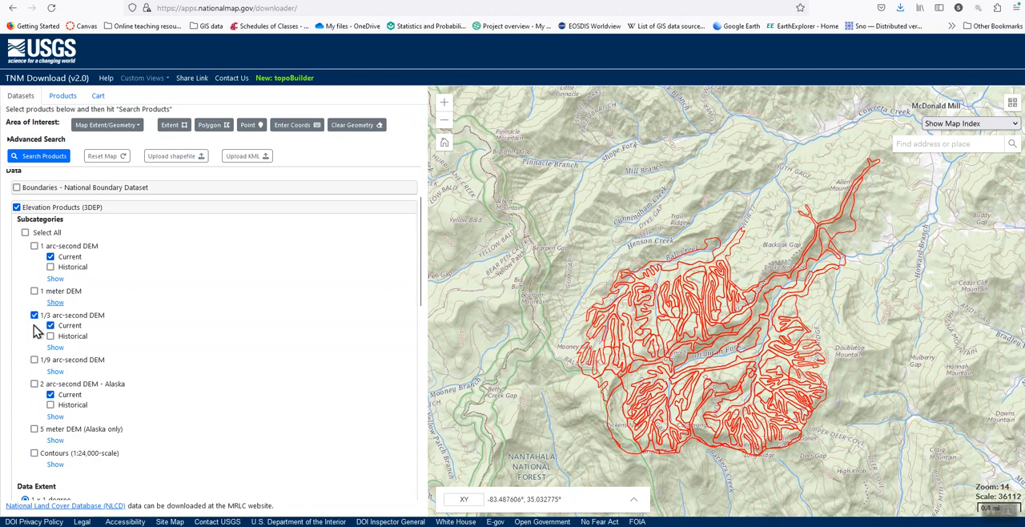
Search for 1/3 arc-second DEM products and preview the result's thumbnail and footprint on the map.
{"action": "left_click", "coordinate": [40, 158]}
{"action": "left_click", "coordinate": [45, 157]}
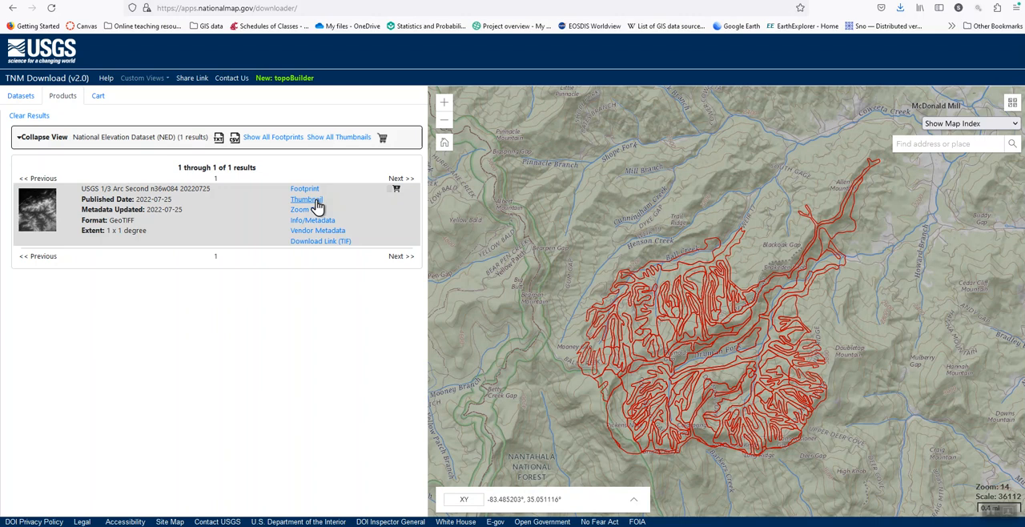
{"action": "left_click", "coordinate": [315, 201]}
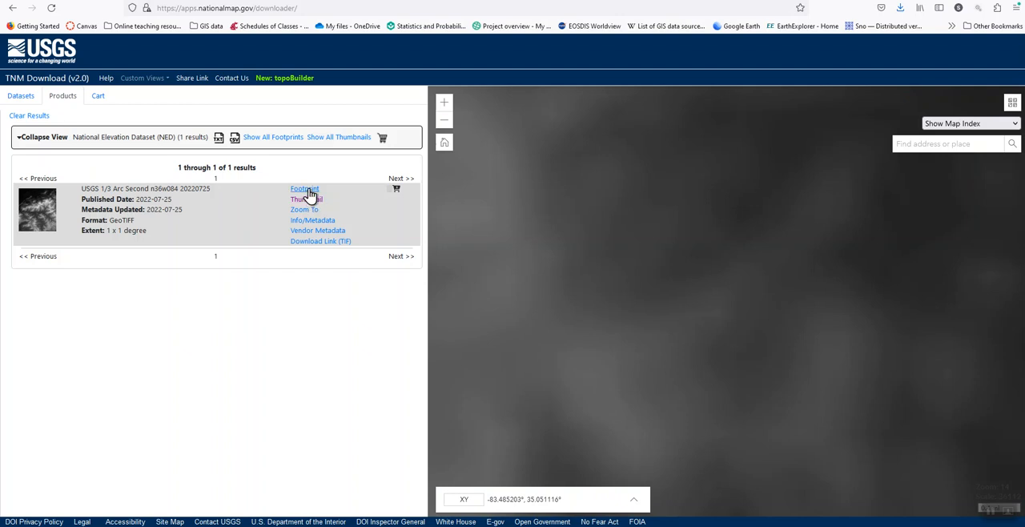
{"action": "right_click", "coordinate": [311, 194]}
{"action": "left_click", "coordinate": [209, 324]}
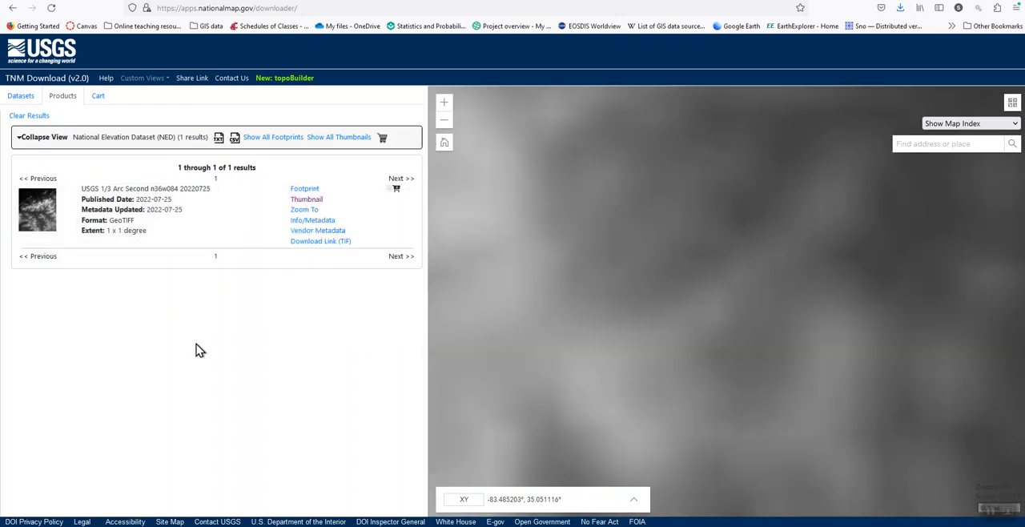
{"action": "left_click", "coordinate": [304, 191]}
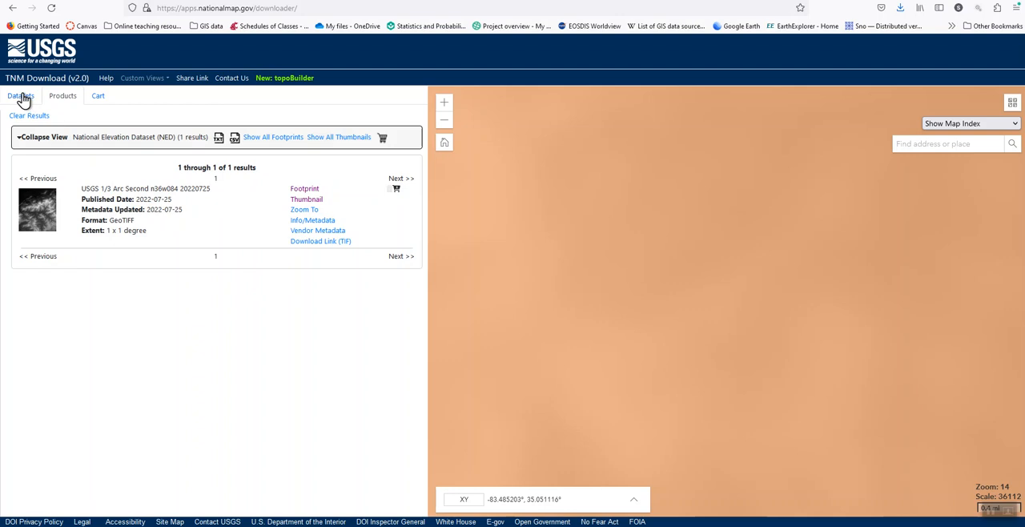
Add the 1 meter DEM to the selected elevation datasets and search for products again.
{"action": "left_click", "coordinate": [21, 97]}
{"action": "left_click", "coordinate": [35, 291]}
{"action": "right_click", "coordinate": [35, 318]}
{"action": "left_click", "coordinate": [50, 158]}
{"action": "left_click", "coordinate": [52, 159]}
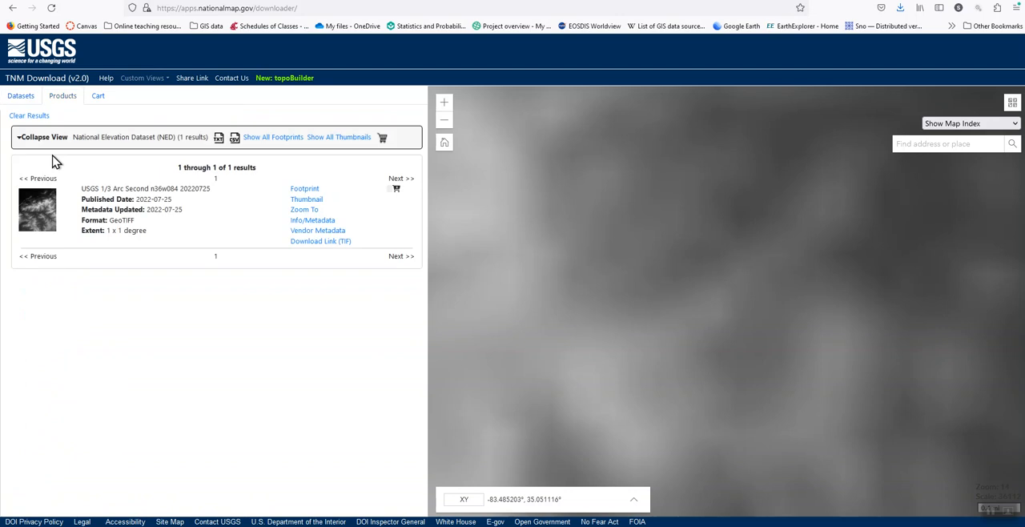
Clear the results, deselect the 1/3 arc-second DEM and search for 1 meter DEM products only.
{"action": "left_click", "coordinate": [36, 115]}
{"action": "left_click", "coordinate": [21, 97]}
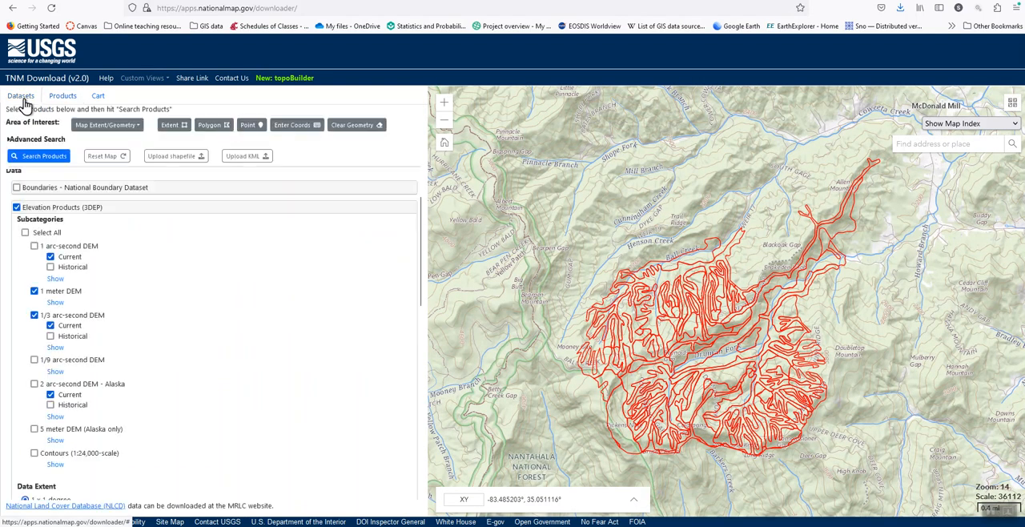
{"action": "left_click", "coordinate": [34, 314]}
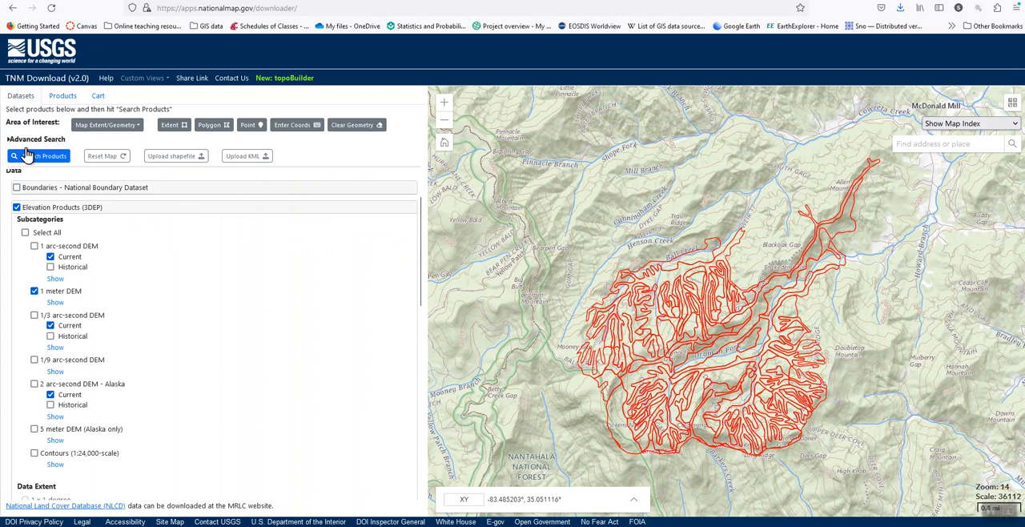
{"action": "left_click", "coordinate": [48, 159]}
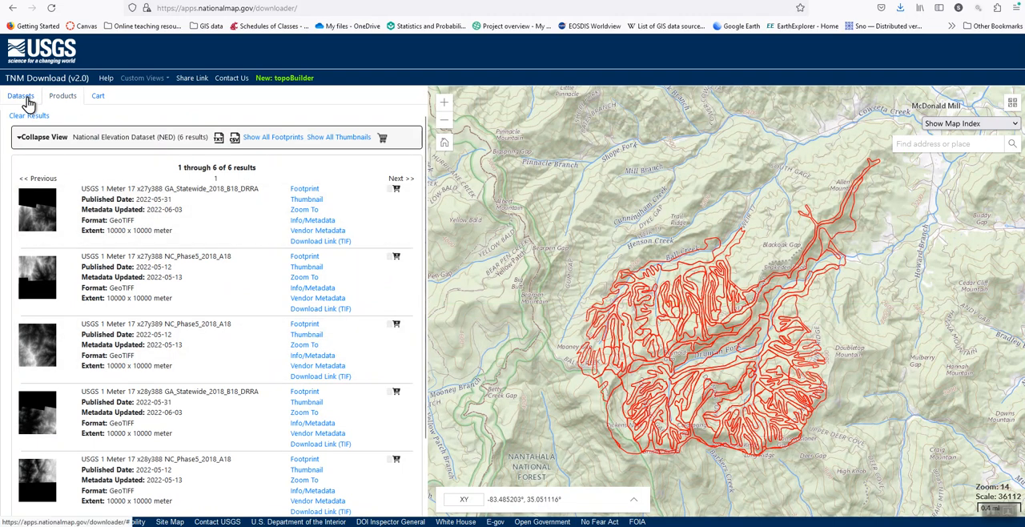
Clear the results and search again with only the 1/3 arc-second DEM selected instead of the 1 meter DEM.
{"action": "left_click", "coordinate": [32, 115]}
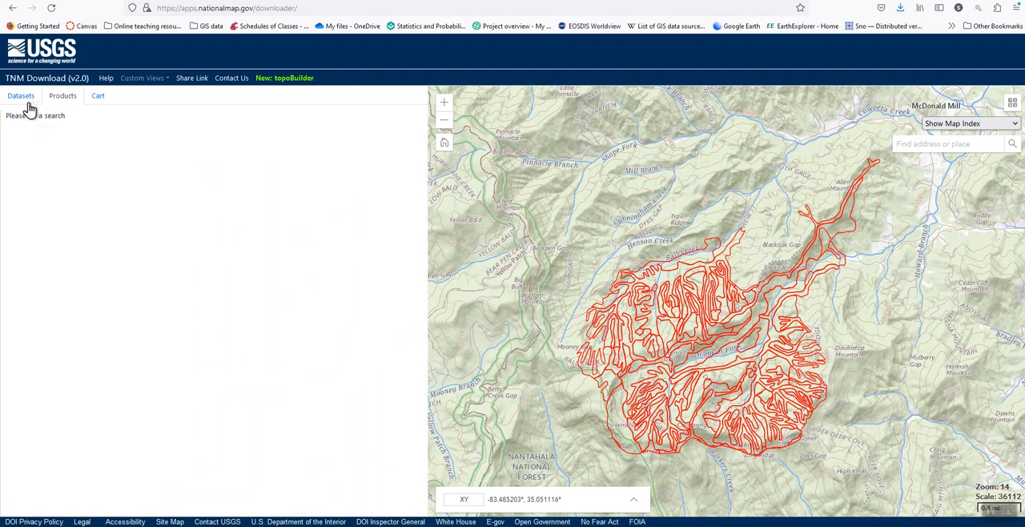
{"action": "left_click", "coordinate": [22, 97]}
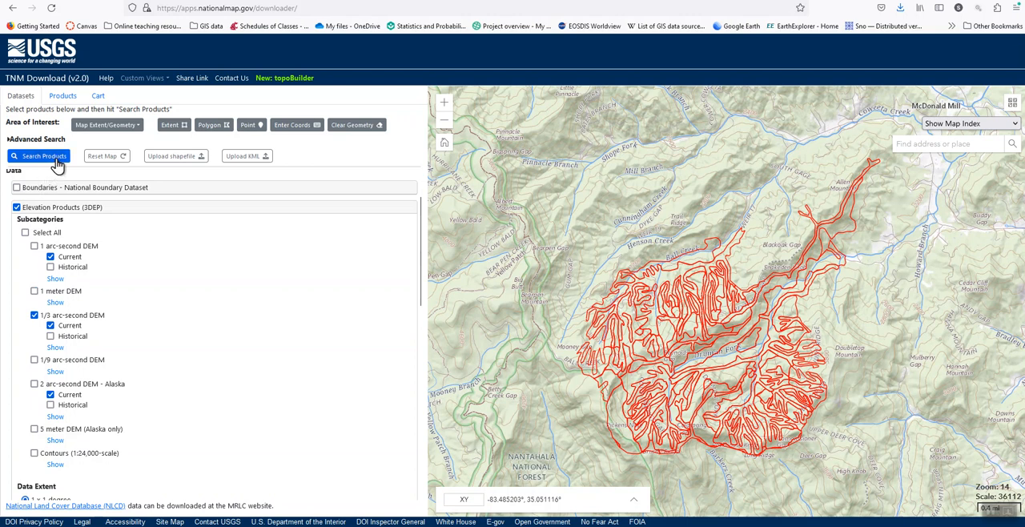
{"action": "left_click", "coordinate": [54, 157]}
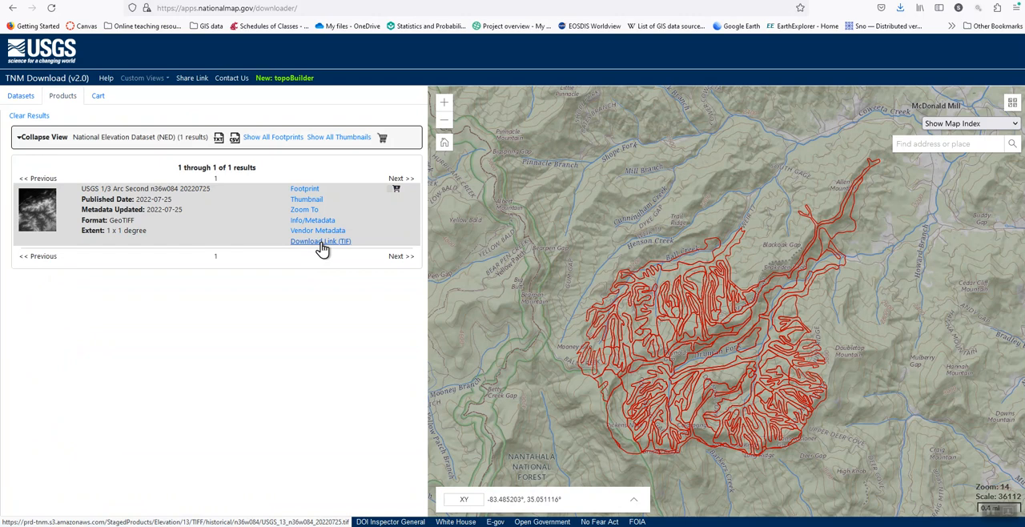
Download the 1/3 arc-second GeoTIFF as USGS_13_n36w084_20220725.tif to the Downloads folder and check the transfer's progress.
{"action": "left_click", "coordinate": [320, 241]}
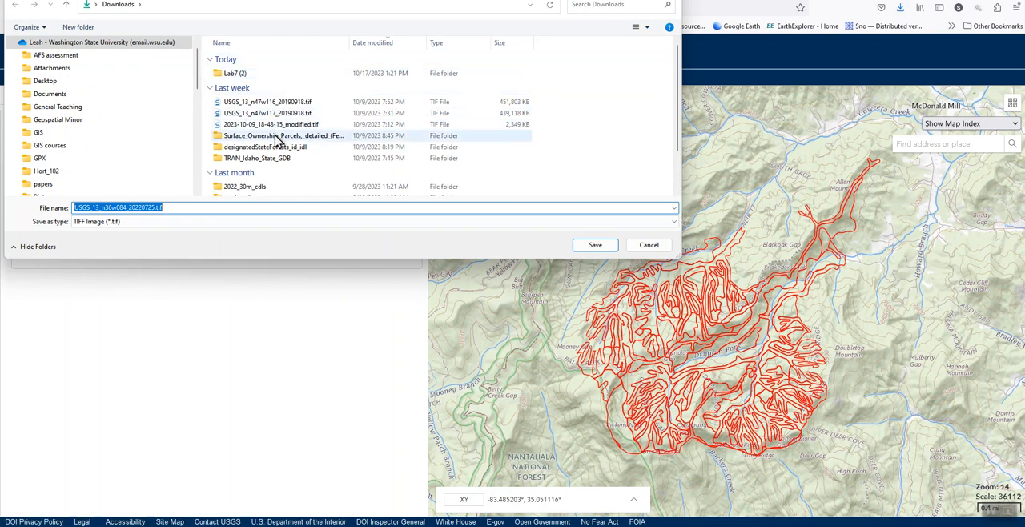
{"action": "scroll", "coordinate": [271, 151], "scroll_direction": "down", "scroll_amount": 1}
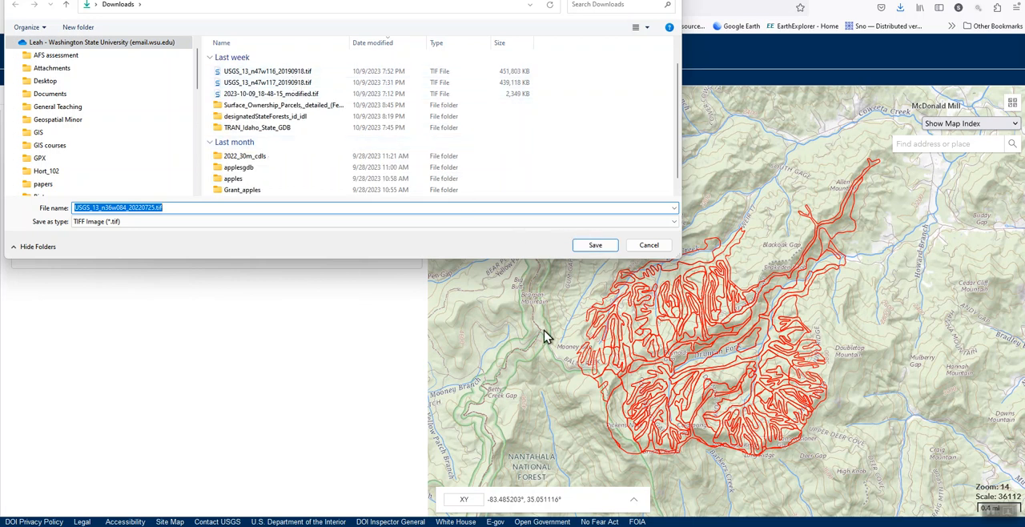
{"action": "left_click", "coordinate": [591, 249]}
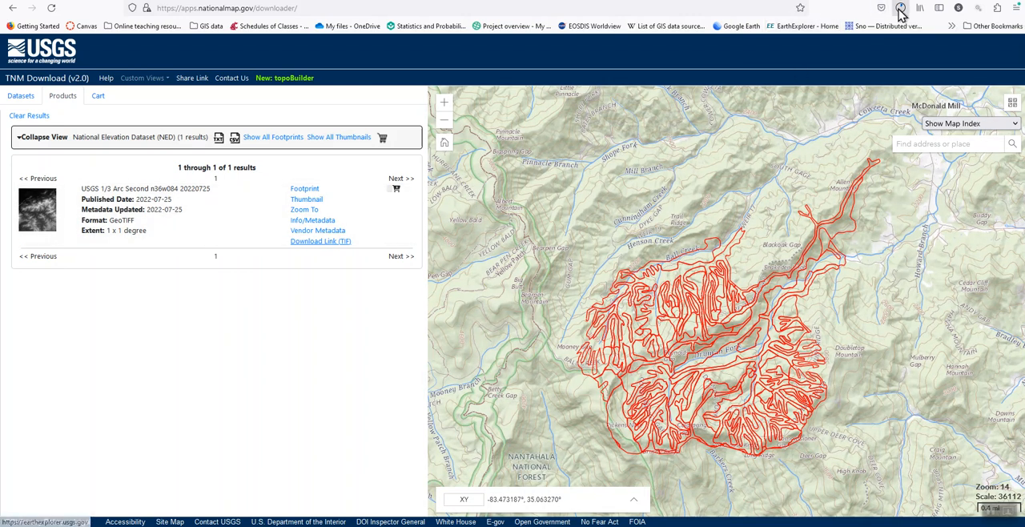
{"action": "left_click", "coordinate": [900, 10]}
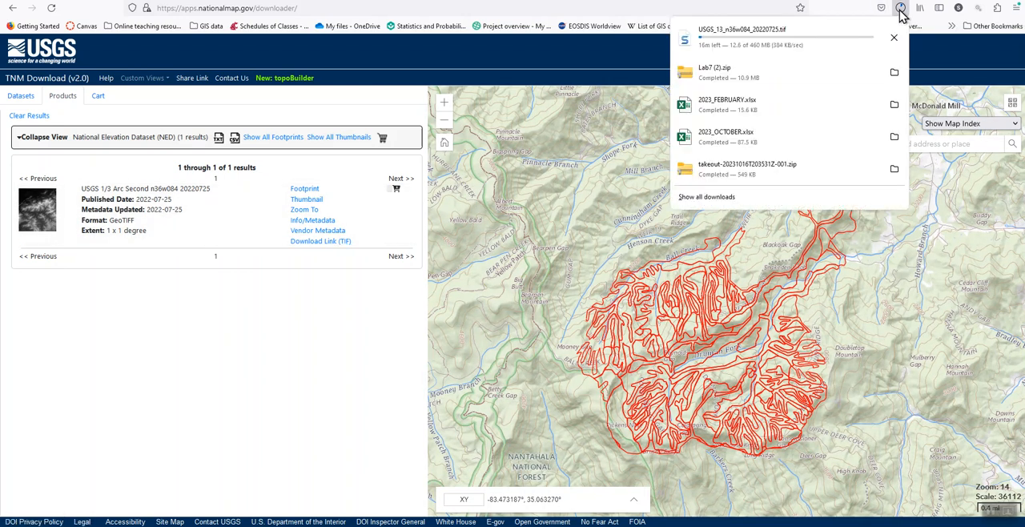
{"action": "left_click", "coordinate": [398, 333]}
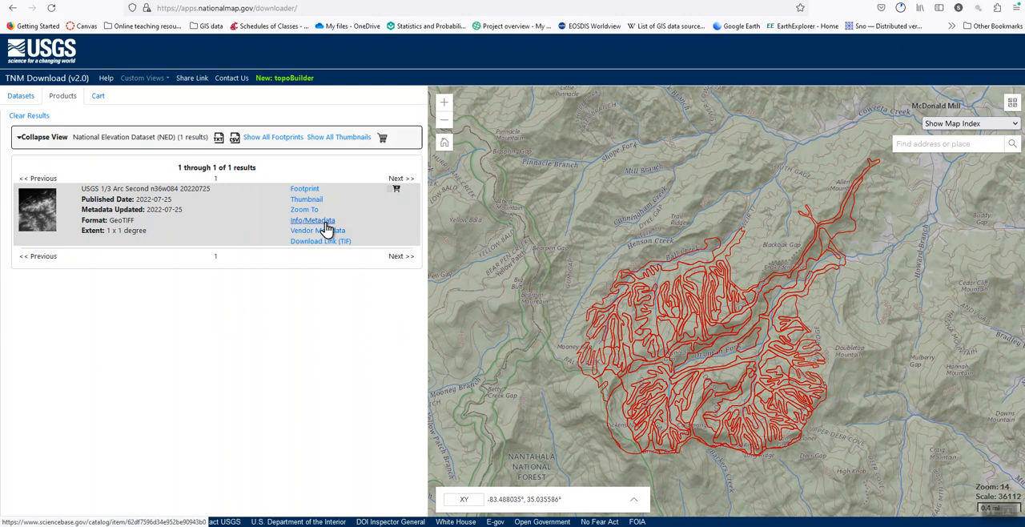
Examine the parts of the citation on the 1/3 arc-second product's metadata page, including the tile name, and close the page.
{"action": "left_click", "coordinate": [325, 227]}
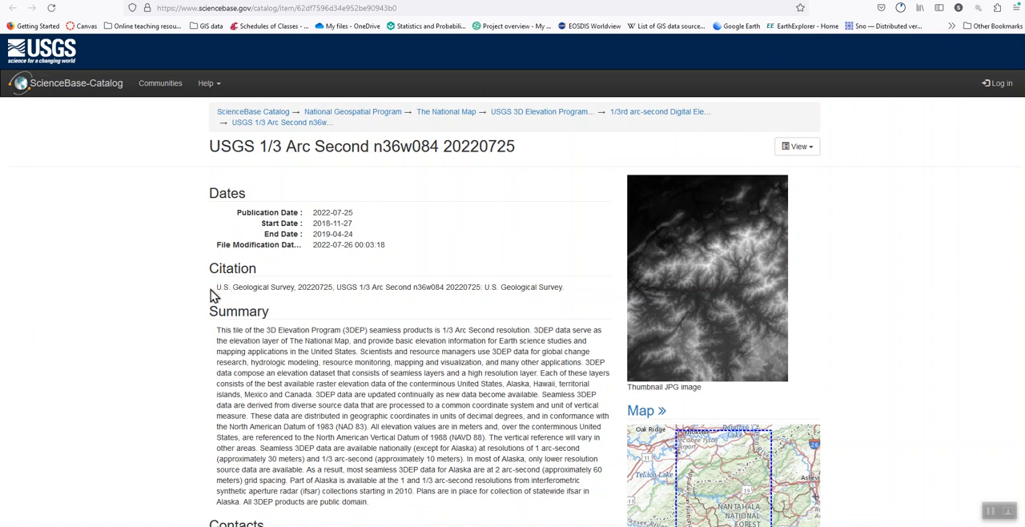
{"action": "left_click_drag", "start_coordinate": [219, 289], "coordinate": [333, 289]}
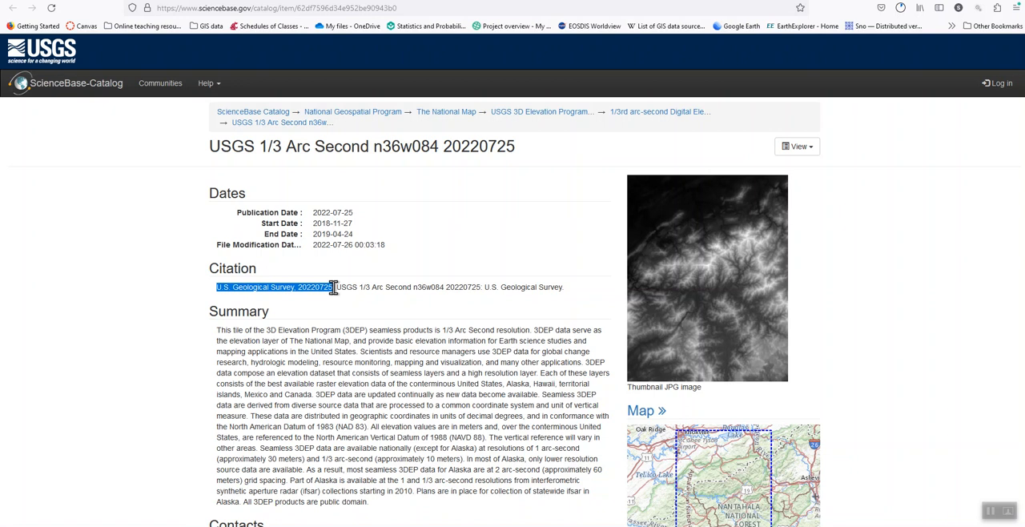
{"action": "left_click_drag", "start_coordinate": [335, 288], "coordinate": [414, 290]}
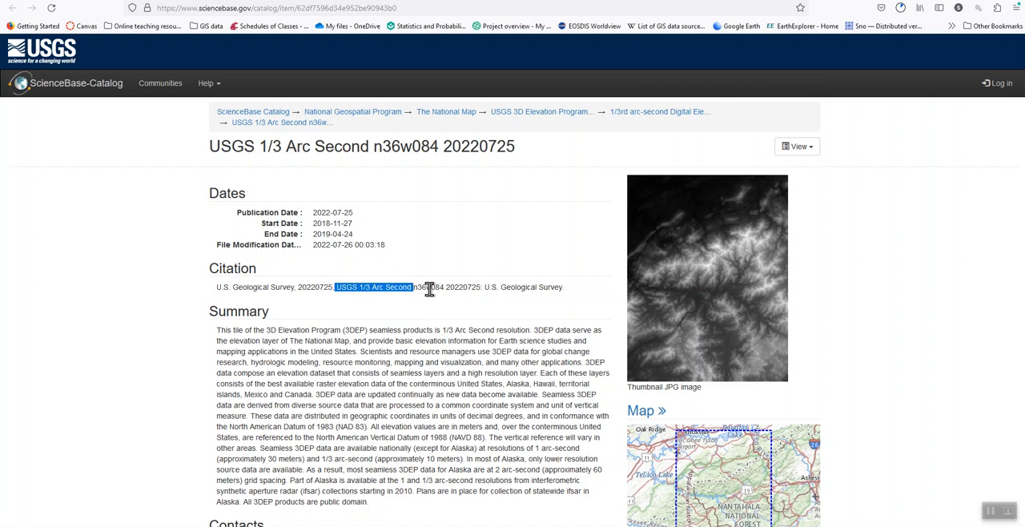
{"action": "left_click", "coordinate": [408, 286]}
{"action": "left_click_drag", "start_coordinate": [409, 286], "coordinate": [446, 291]}
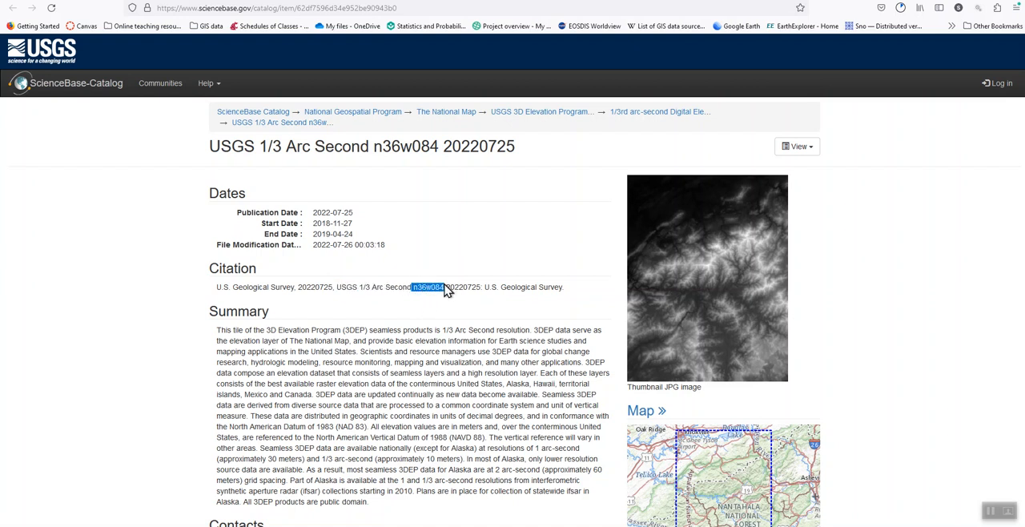
{"action": "right_click", "coordinate": [491, 315]}
{"action": "left_click", "coordinate": [222, 290]}
{"action": "left_click_drag", "start_coordinate": [216, 290], "coordinate": [407, 288]}
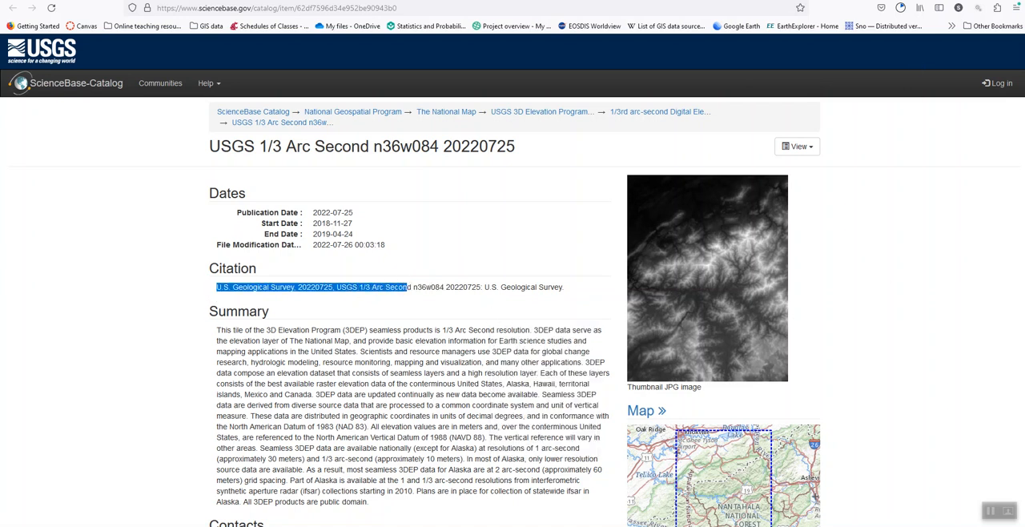
{"action": "key", "text": "ctrl+w"}
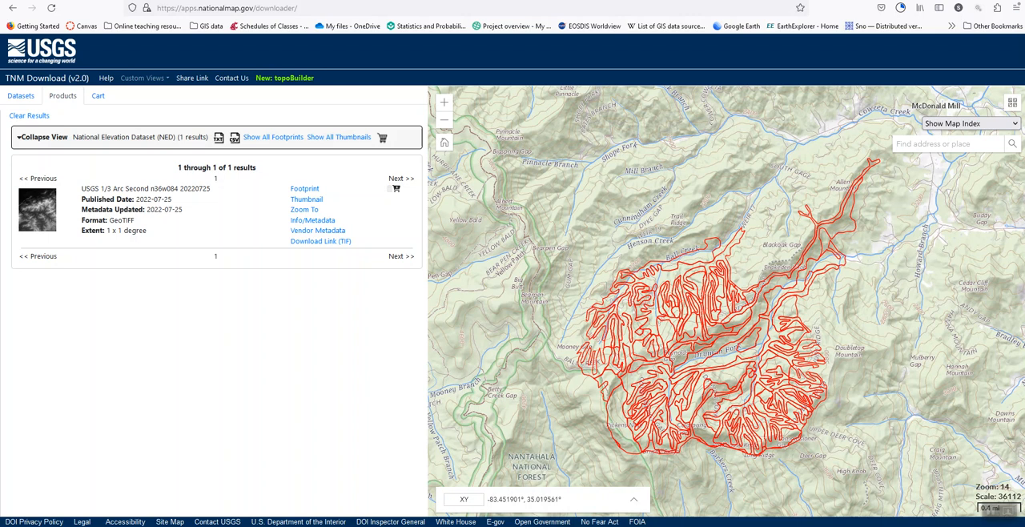
Examine the partially downloaded TIF in the Downloads folder in File Explorer and close the window.
{"action": "key", "text": "super+e"}
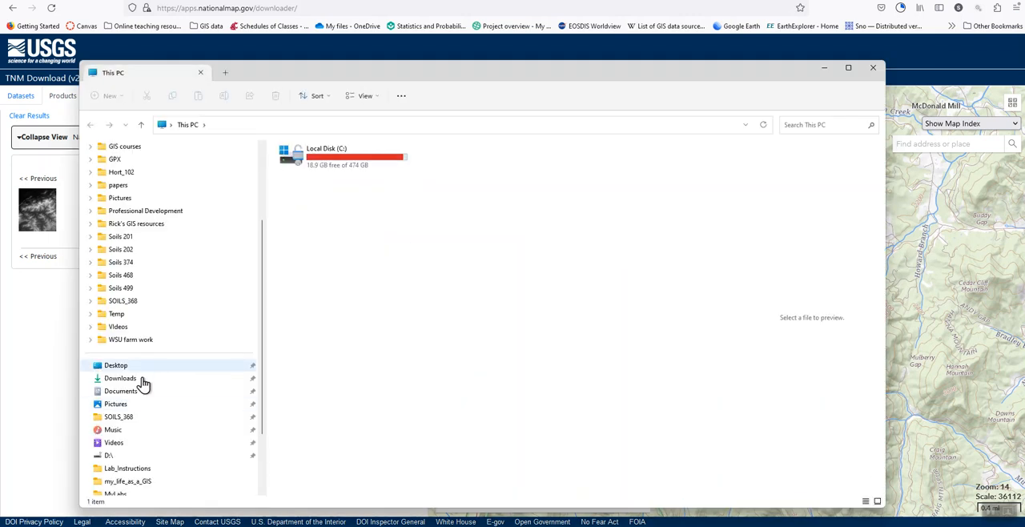
{"action": "left_click", "coordinate": [143, 379]}
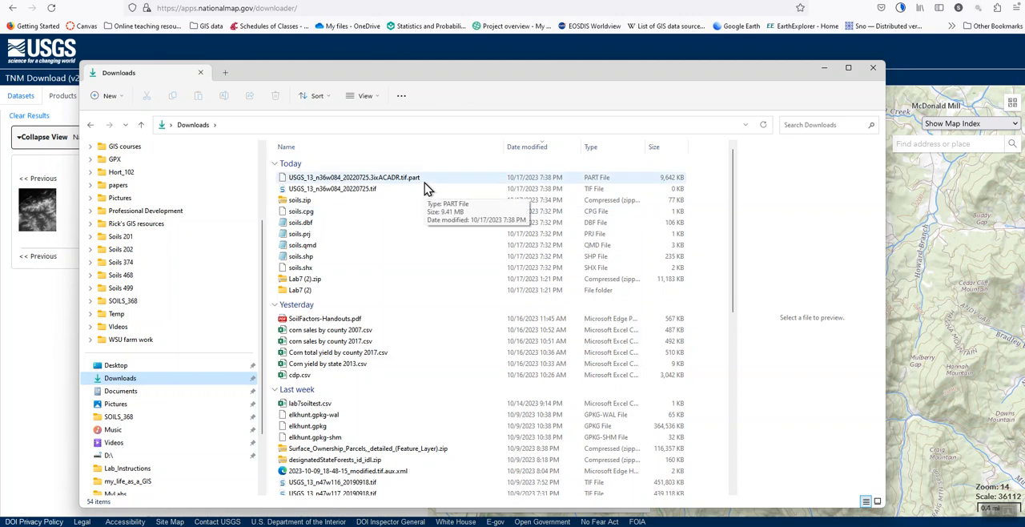
{"action": "left_click", "coordinate": [874, 70]}
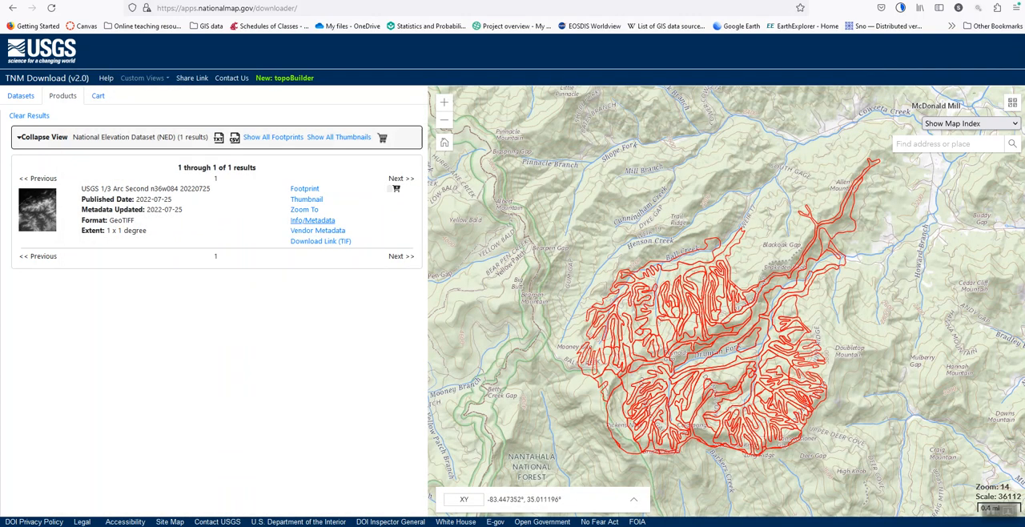
Switch to QGIS and render the NC_elevation copy layer as Singleband gray.
{"action": "left_click", "coordinate": [536, 496]}
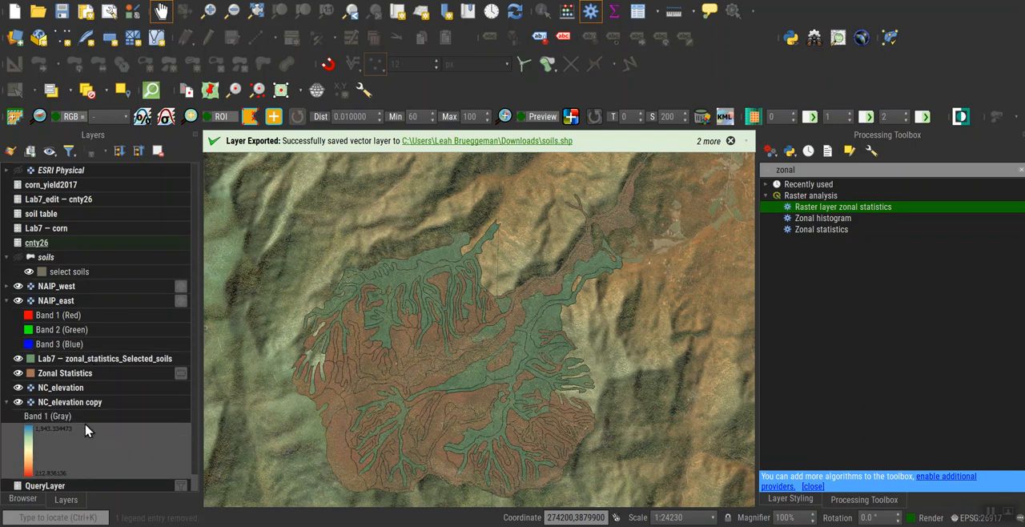
{"action": "scroll", "coordinate": [125, 441], "scroll_direction": "down", "scroll_amount": 1}
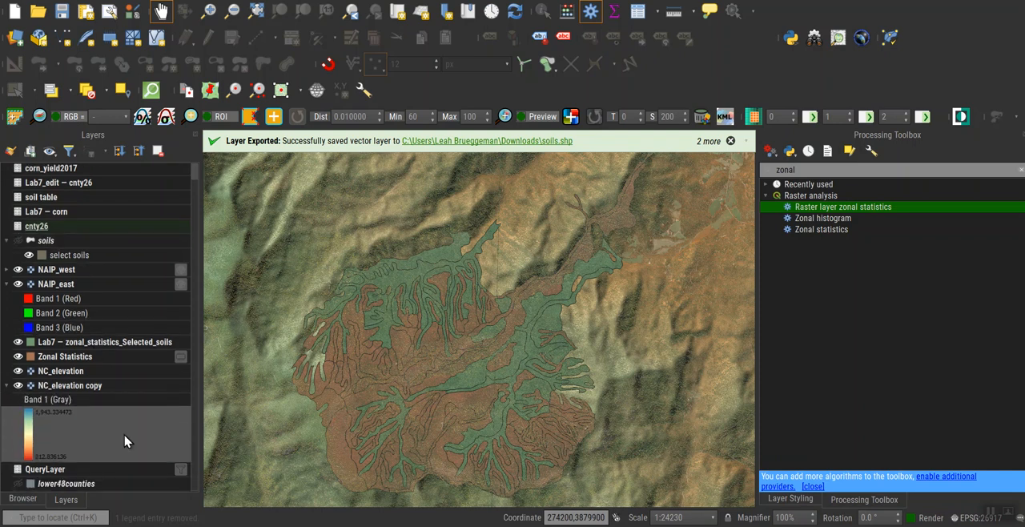
{"action": "left_click", "coordinate": [51, 388]}
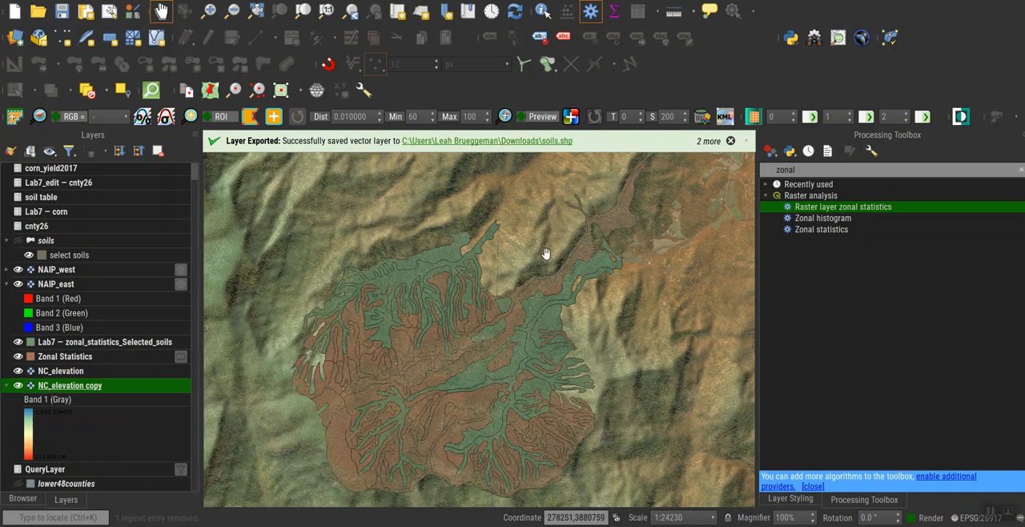
{"action": "left_click", "coordinate": [792, 499]}
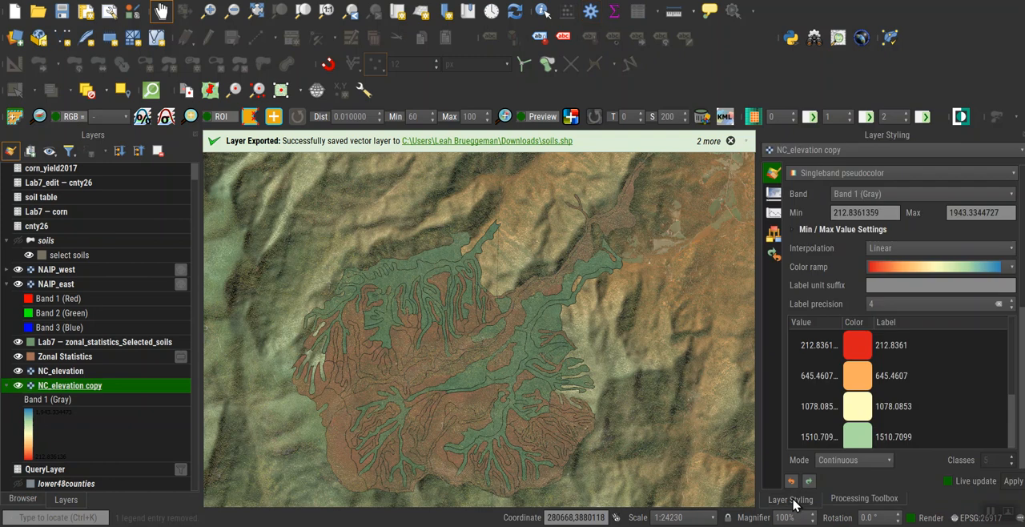
{"action": "left_click", "coordinate": [835, 178]}
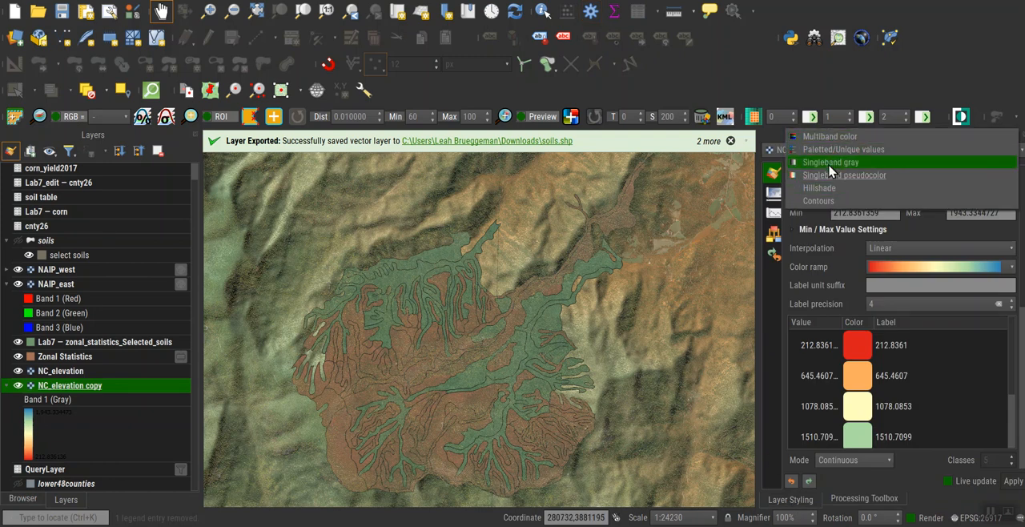
{"action": "left_click", "coordinate": [830, 162]}
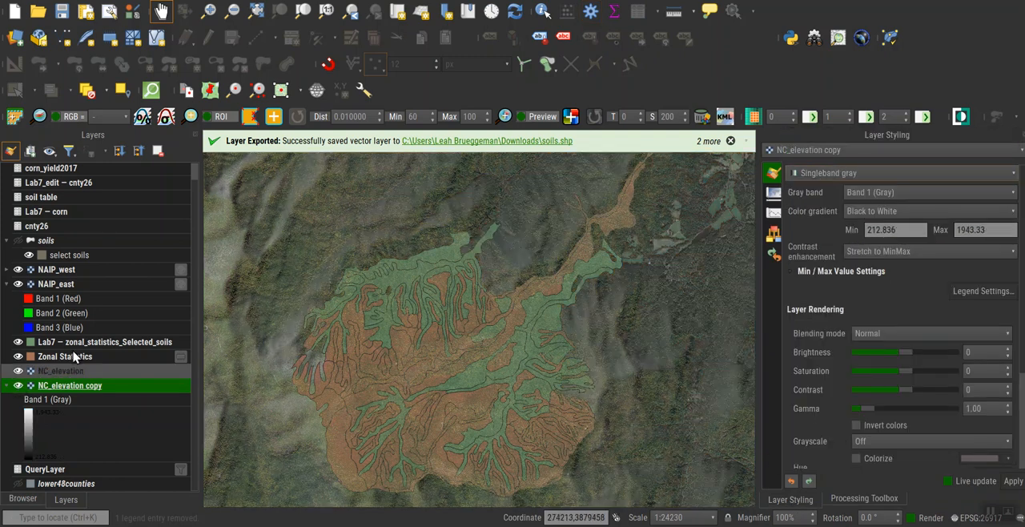
Hide the NC_elevation, Zonal Statistics, zonal_statistics_Selected_soils, NAIP_west and NAIP_east layers to view the full NC_elevation copy raster.
{"action": "left_click", "coordinate": [17, 371]}
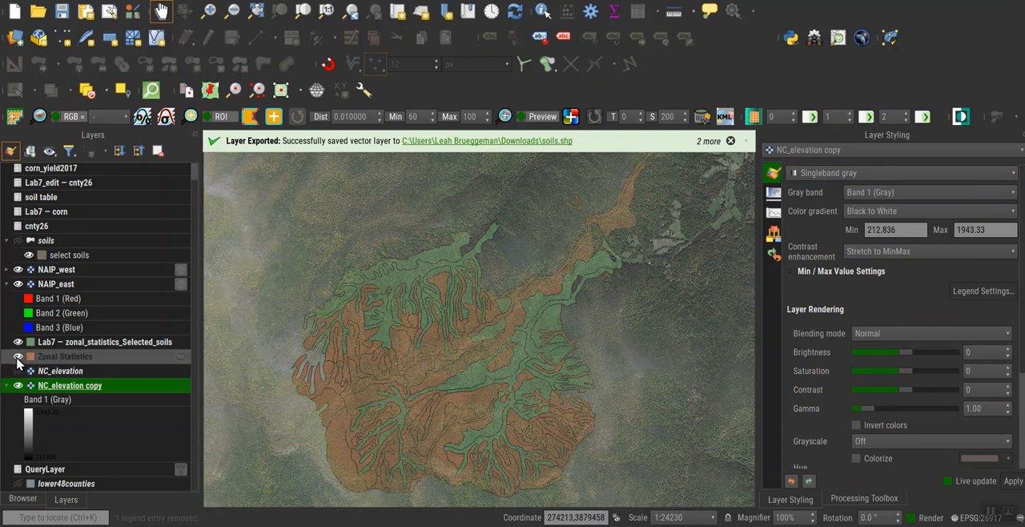
{"action": "left_click", "coordinate": [18, 357]}
{"action": "left_click", "coordinate": [18, 342]}
{"action": "left_click", "coordinate": [18, 284]}
{"action": "left_click", "coordinate": [17, 284]}
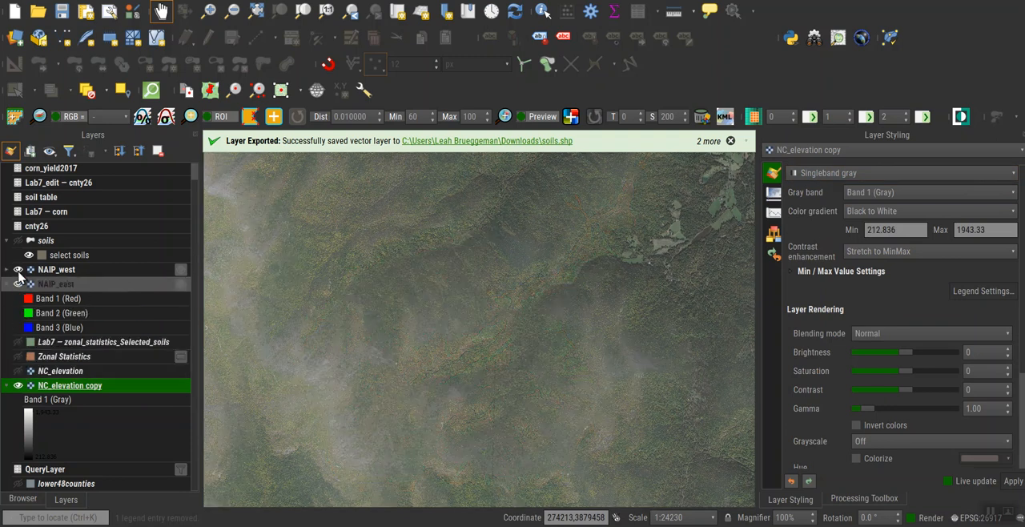
{"action": "left_click", "coordinate": [17, 270]}
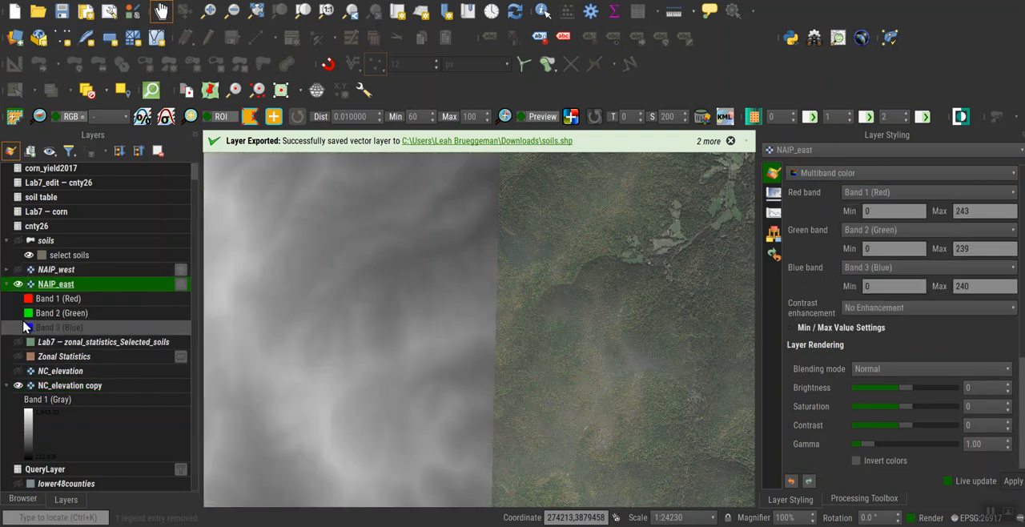
{"action": "left_click", "coordinate": [18, 284]}
{"action": "scroll", "coordinate": [426, 372], "scroll_direction": "down", "scroll_amount": 3}
{"action": "scroll", "coordinate": [471, 388], "scroll_direction": "down", "scroll_amount": 1}
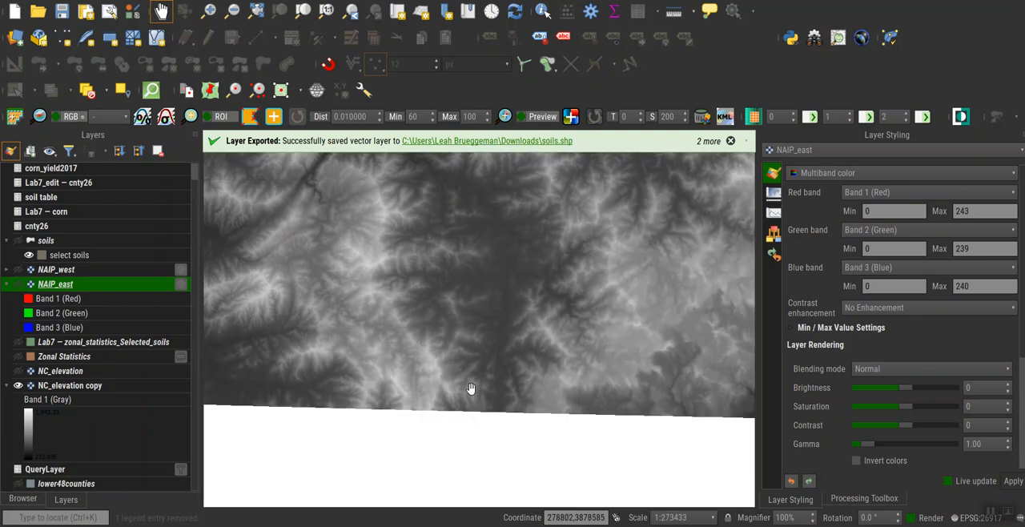
{"action": "scroll", "coordinate": [501, 366], "scroll_direction": "down", "scroll_amount": 1}
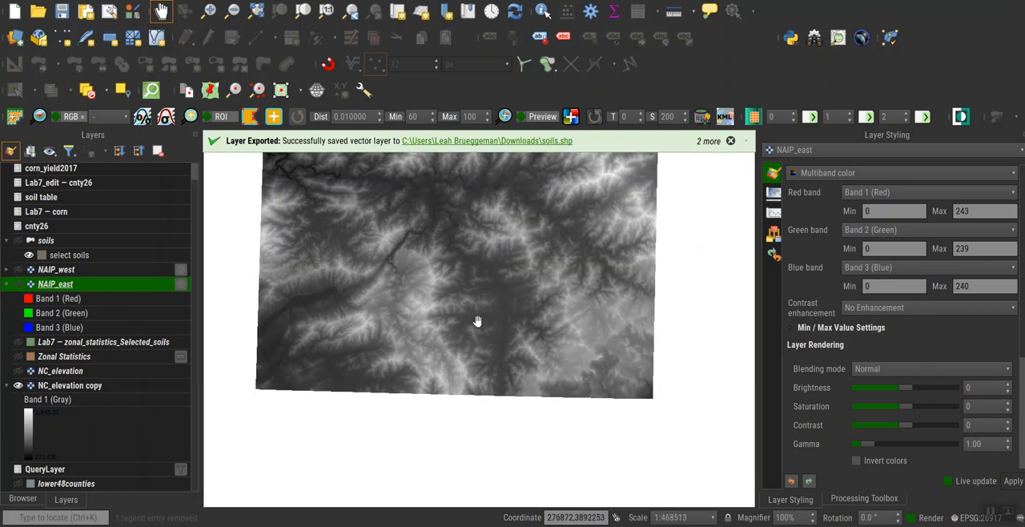
{"action": "left_click_drag", "start_coordinate": [478, 322], "coordinate": [499, 412]}
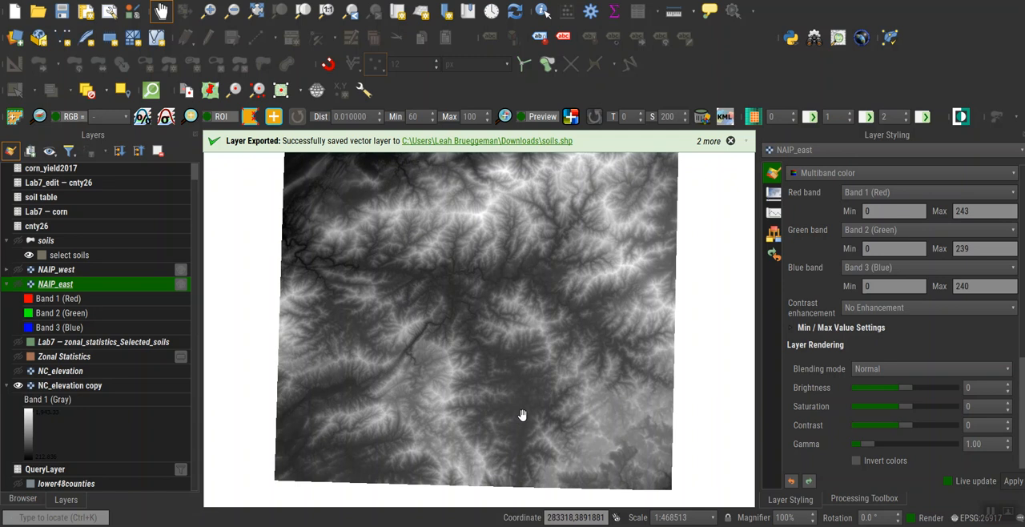
Make NC_elevation copy the layer being styled and render it as Singleband pseudocolor.
{"action": "left_click", "coordinate": [836, 152]}
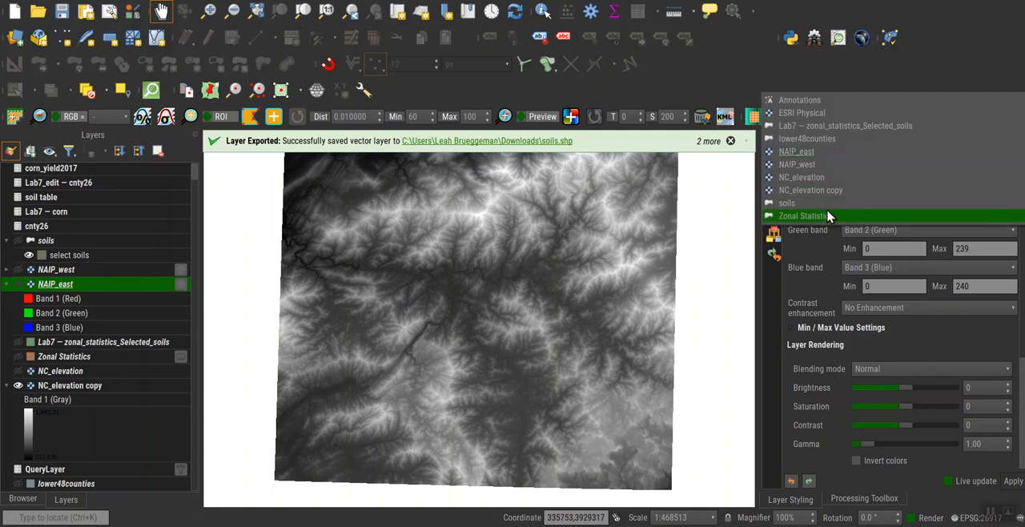
{"action": "left_click", "coordinate": [820, 178]}
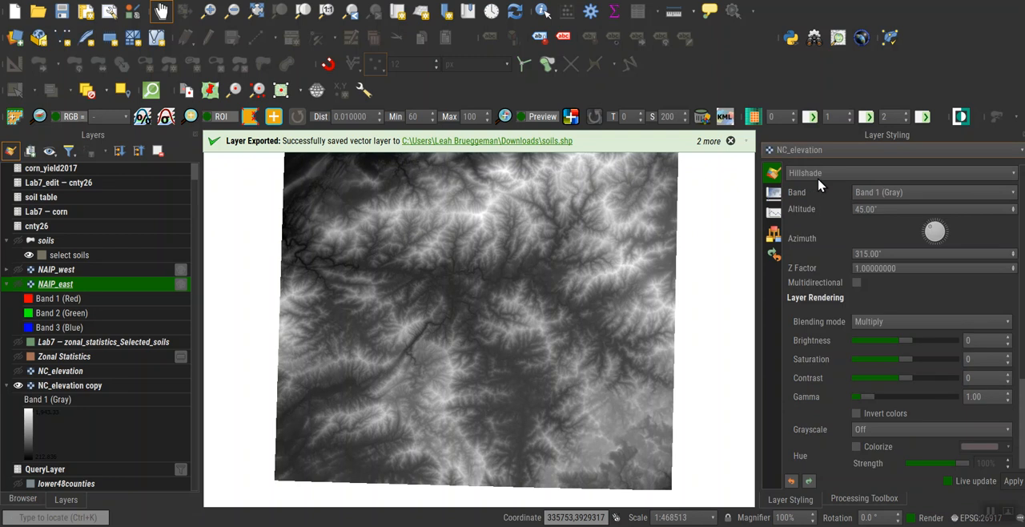
{"action": "left_click", "coordinate": [827, 152]}
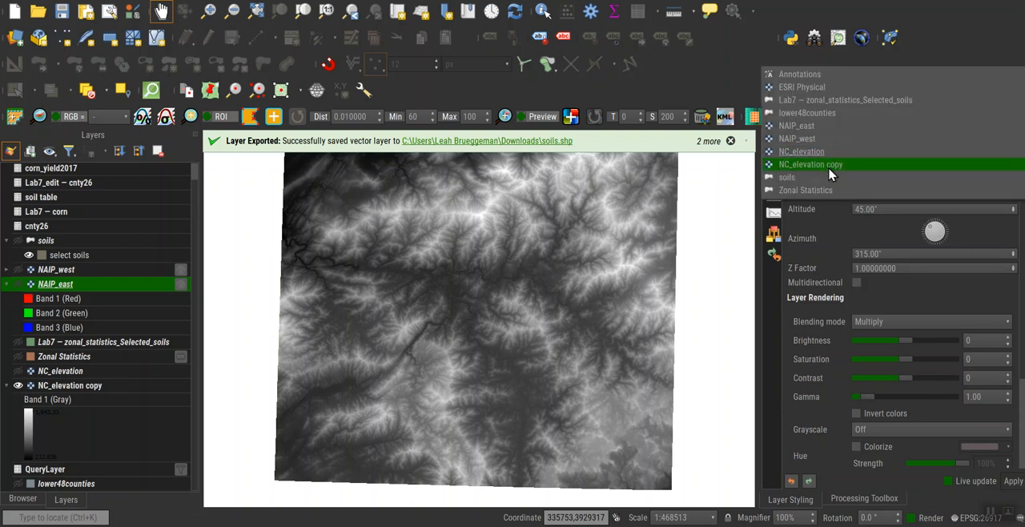
{"action": "left_click", "coordinate": [828, 167]}
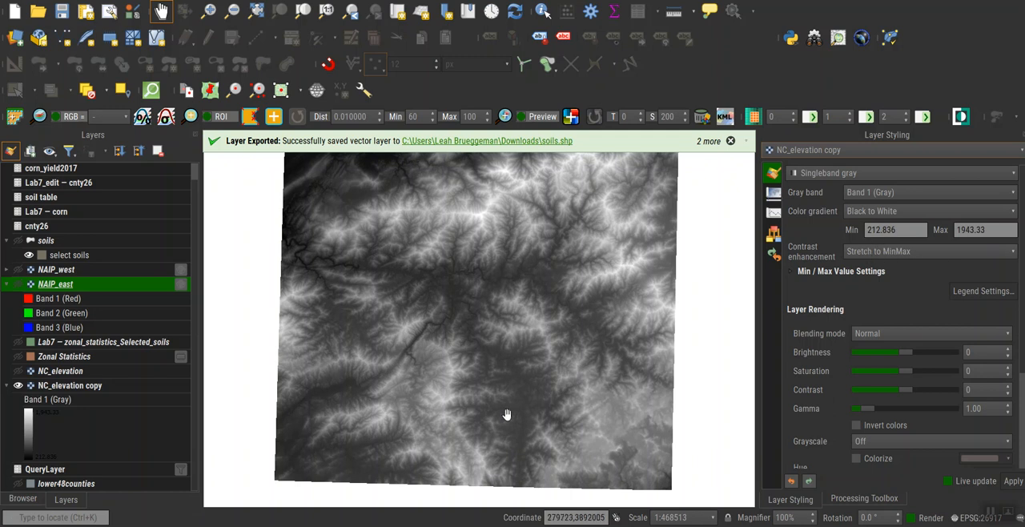
{"action": "scroll", "coordinate": [506, 345], "scroll_direction": "up", "scroll_amount": 4}
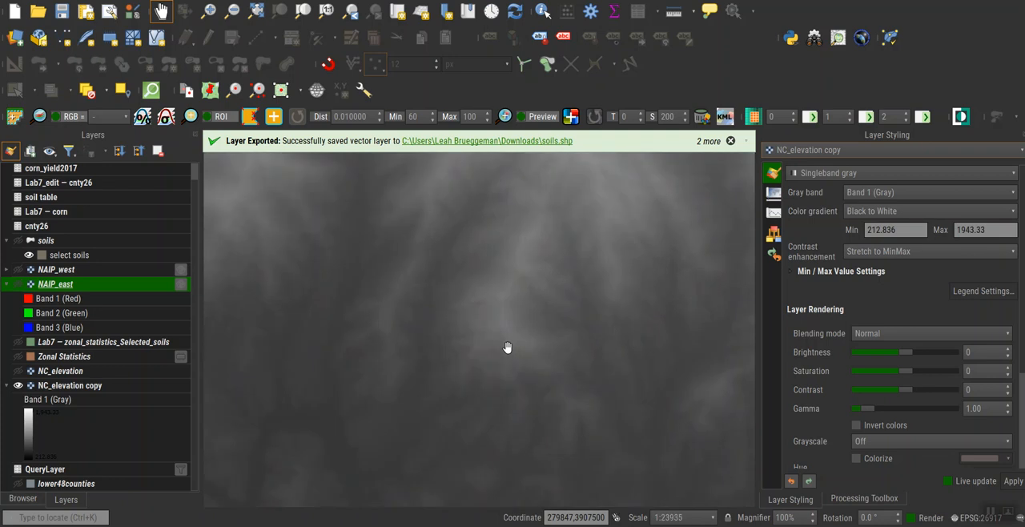
{"action": "scroll", "coordinate": [506, 346], "scroll_direction": "down", "scroll_amount": 1}
{"action": "scroll", "coordinate": [506, 346], "scroll_direction": "down", "scroll_amount": 1}
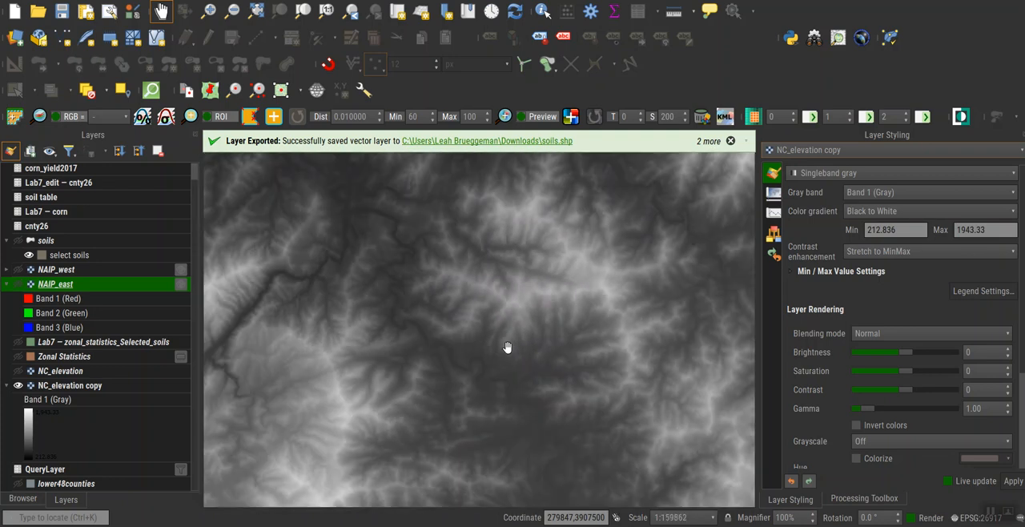
{"action": "scroll", "coordinate": [505, 346], "scroll_direction": "down", "scroll_amount": 2}
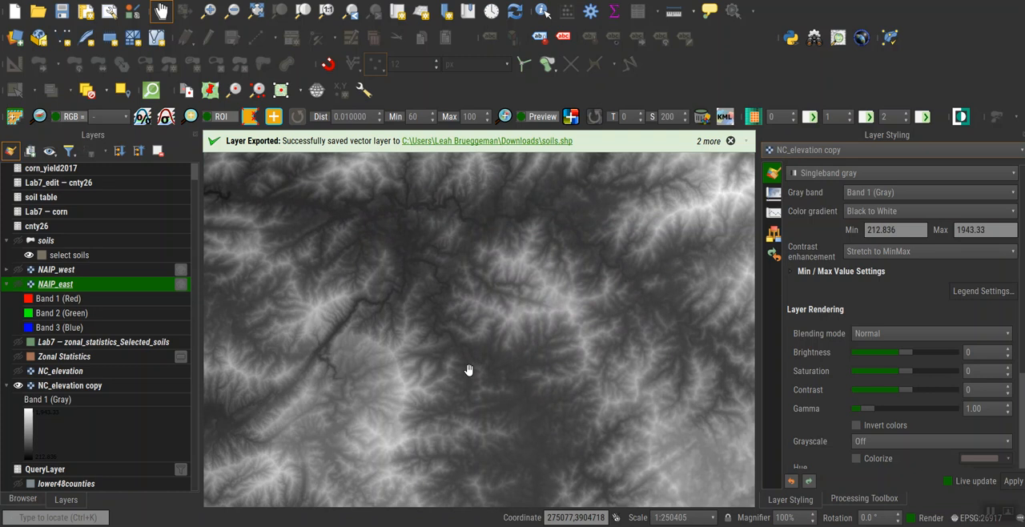
{"action": "left_click", "coordinate": [880, 174]}
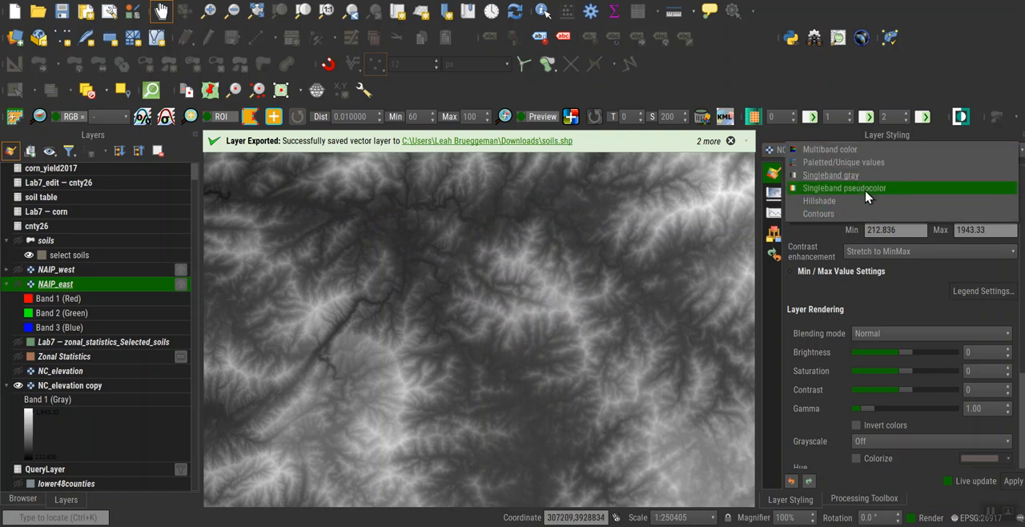
{"action": "left_click", "coordinate": [868, 192]}
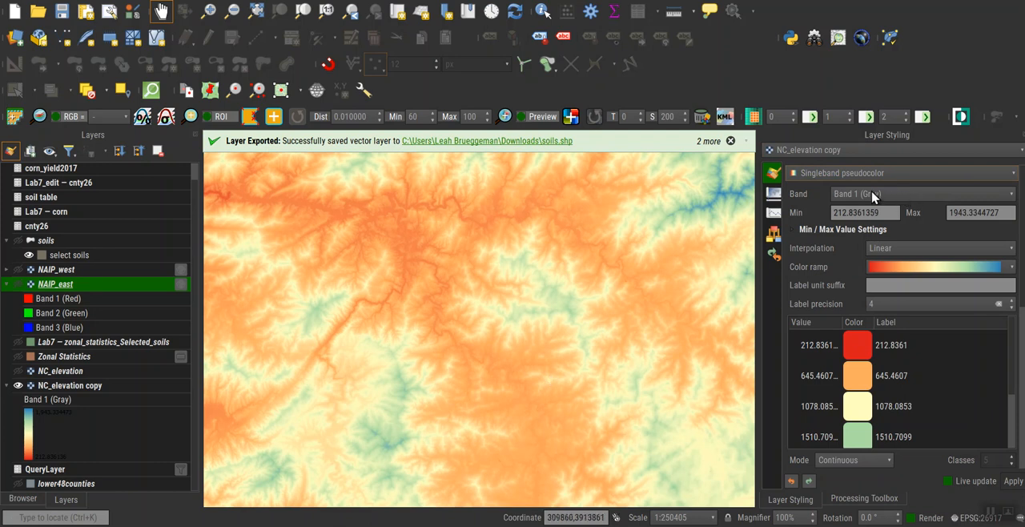
Apply the elevation color ramp from the Topography selection of the cpt-city catalog to the NC_elevation copy layer.
{"action": "left_click", "coordinate": [1012, 271]}
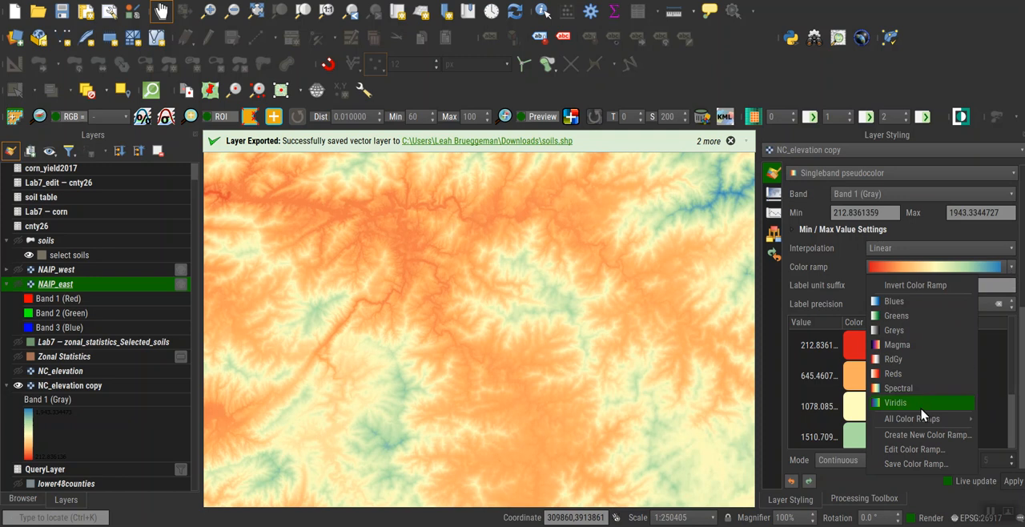
{"action": "left_click", "coordinate": [926, 439]}
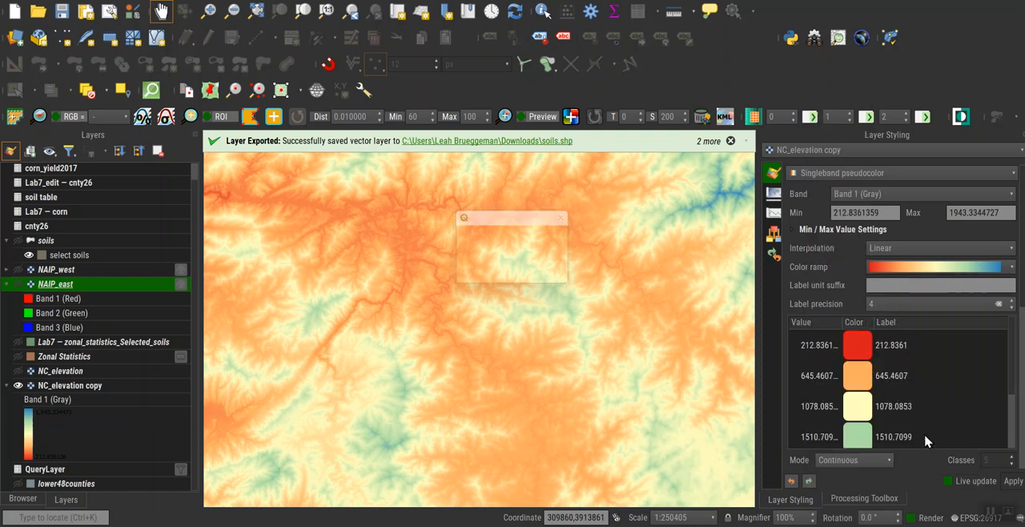
{"action": "left_click", "coordinate": [549, 260]}
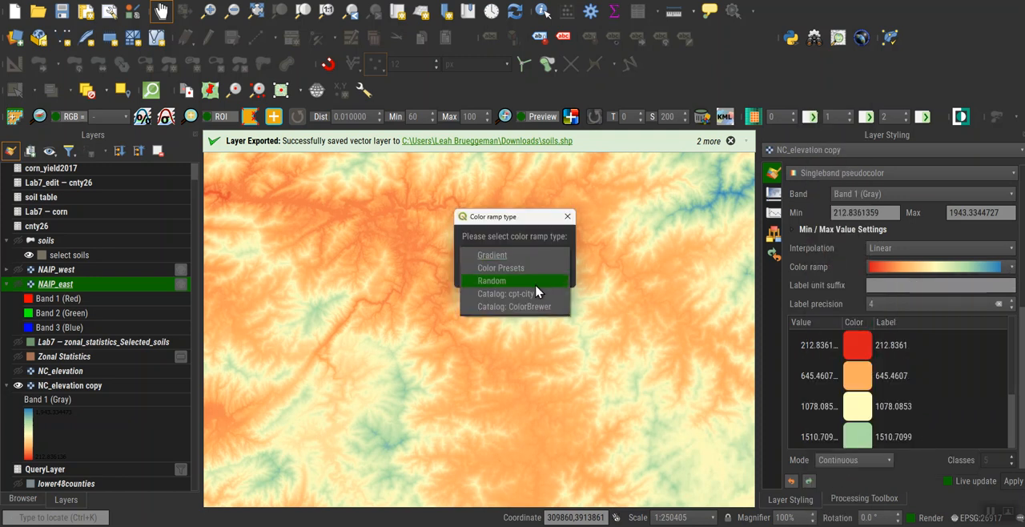
{"action": "left_click", "coordinate": [534, 297]}
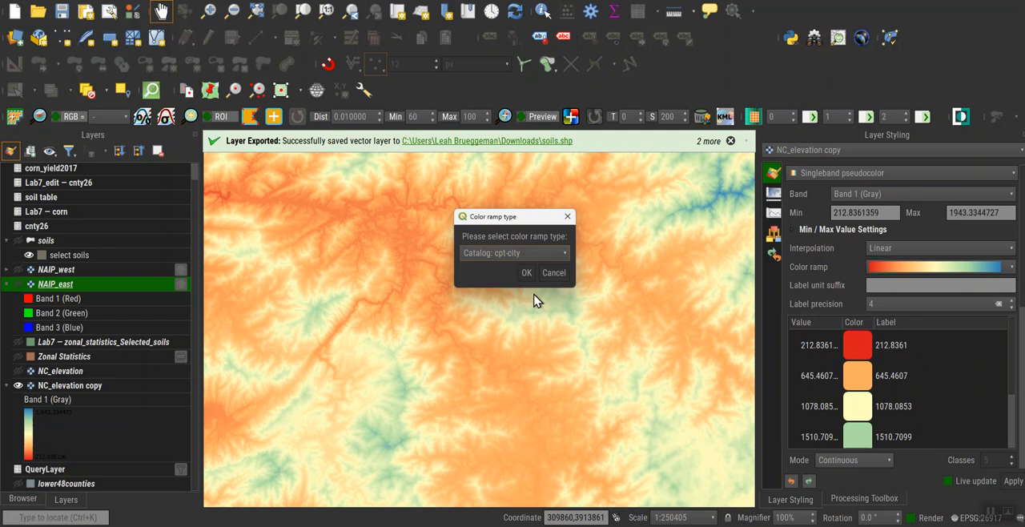
{"action": "left_click", "coordinate": [526, 273]}
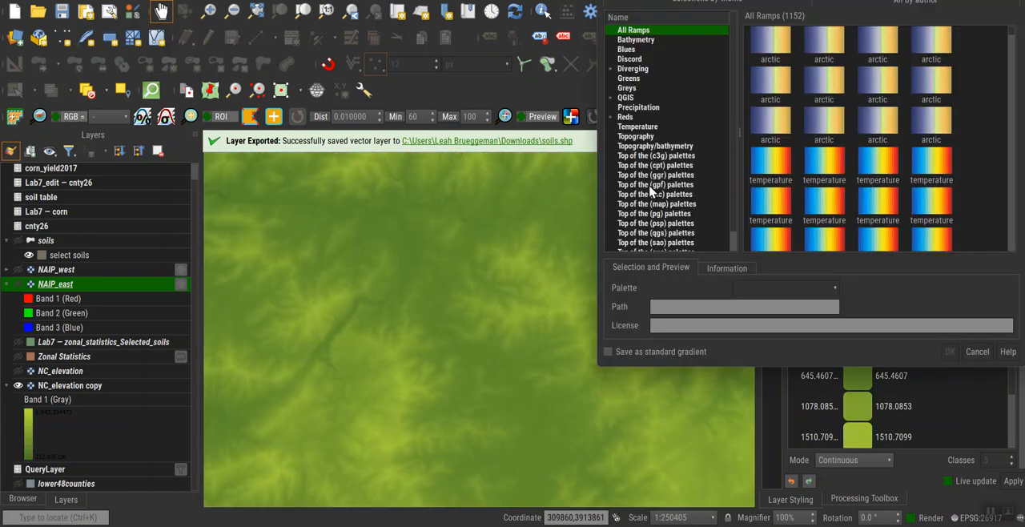
{"action": "left_click", "coordinate": [651, 137]}
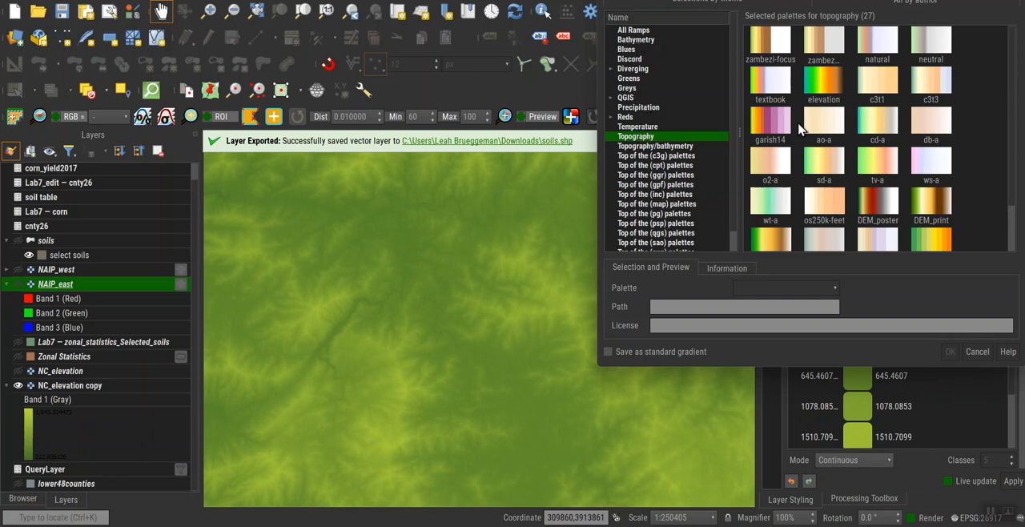
{"action": "left_click", "coordinate": [823, 82]}
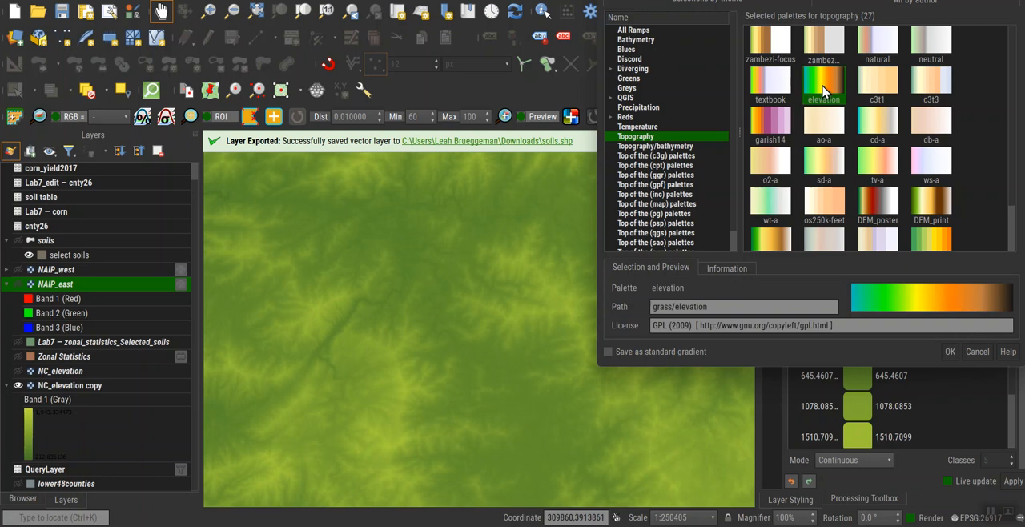
{"action": "left_click", "coordinate": [950, 351]}
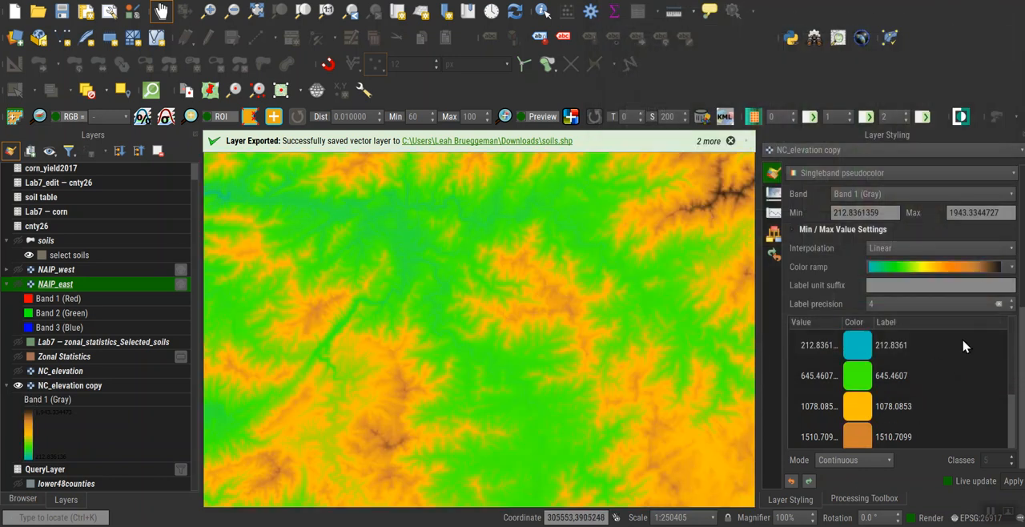
Show the Zonal Statistics layer over the elevation raster and zoom to its extent to view the soils area.
{"action": "scroll", "coordinate": [623, 407], "scroll_direction": "down", "scroll_amount": 2}
{"action": "scroll", "coordinate": [623, 407], "scroll_direction": "up", "scroll_amount": 2}
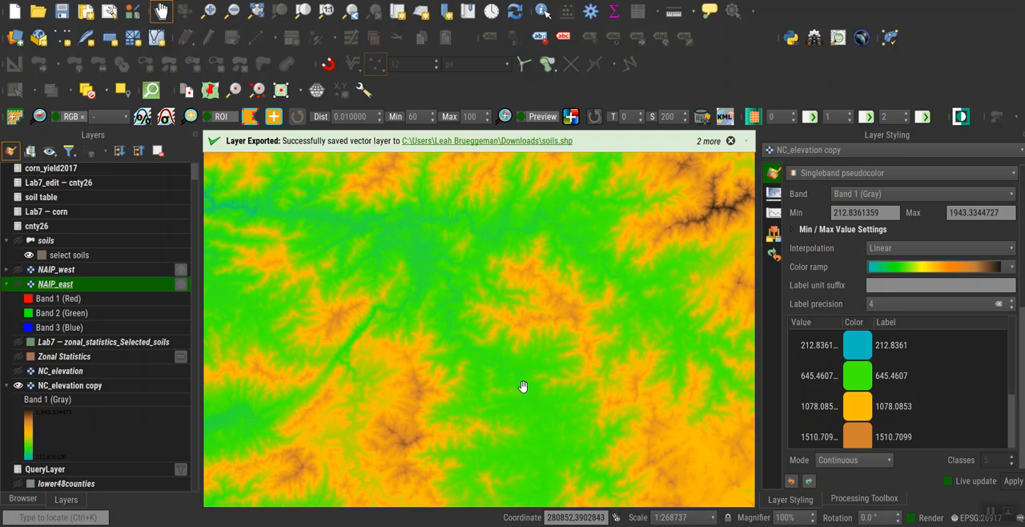
{"action": "scroll", "coordinate": [523, 387], "scroll_direction": "down", "scroll_amount": 1}
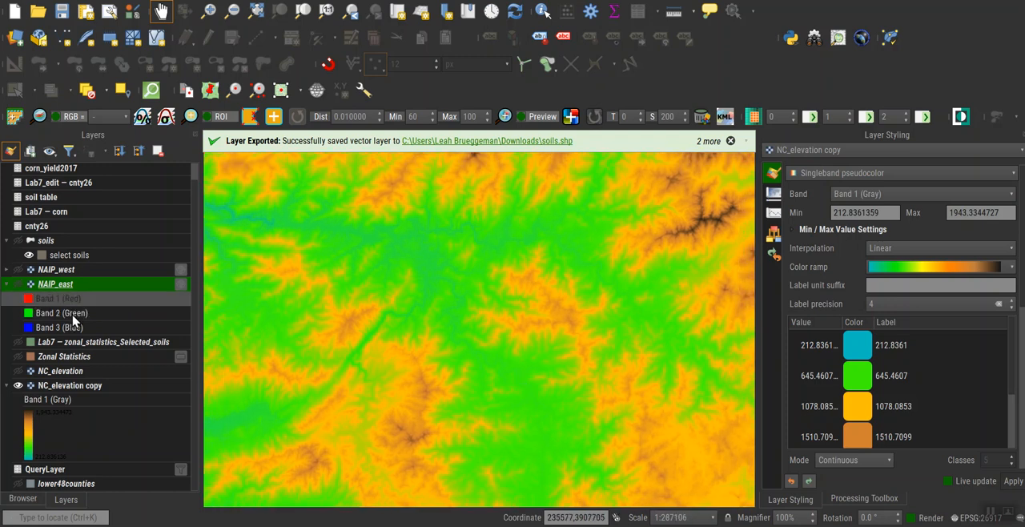
{"action": "left_click", "coordinate": [17, 356]}
{"action": "left_click", "coordinate": [108, 356]}
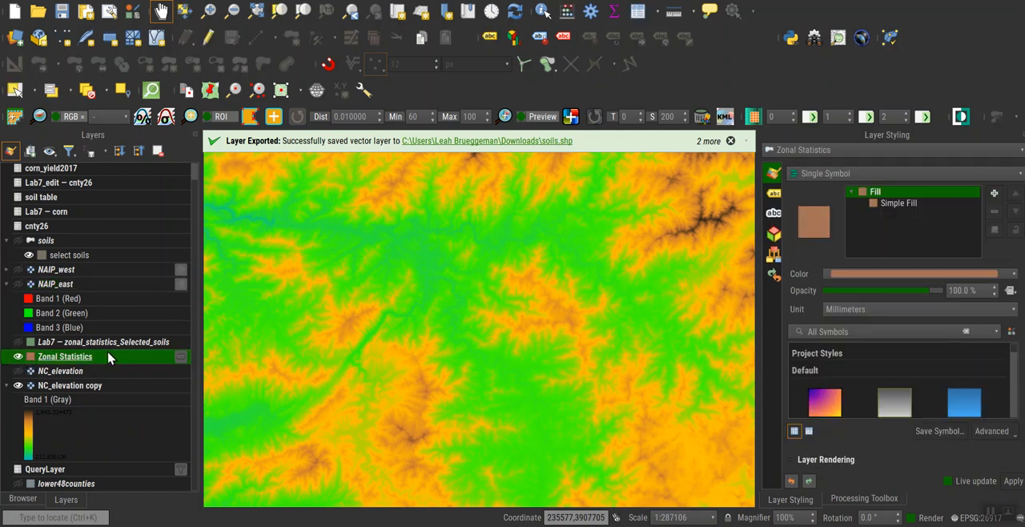
{"action": "right_click", "coordinate": [109, 358]}
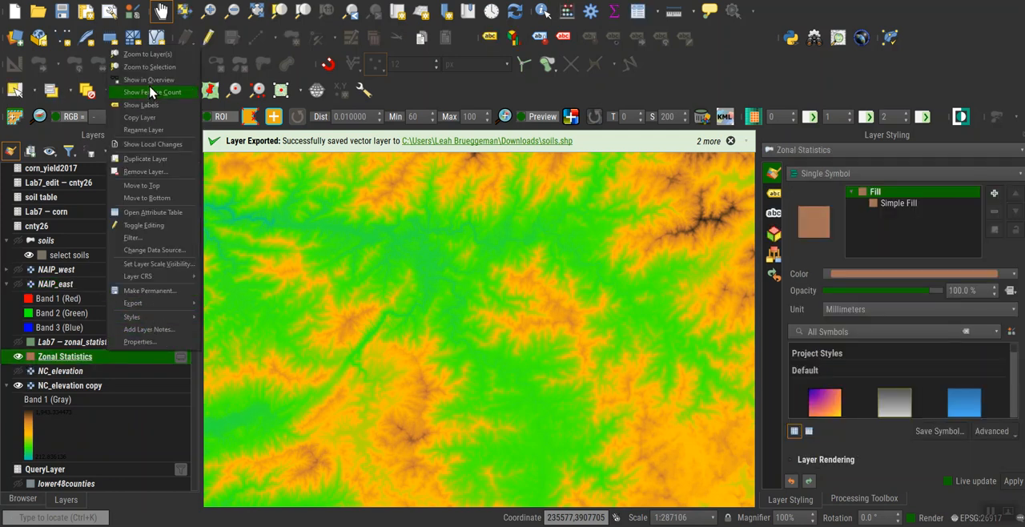
{"action": "left_click", "coordinate": [148, 55]}
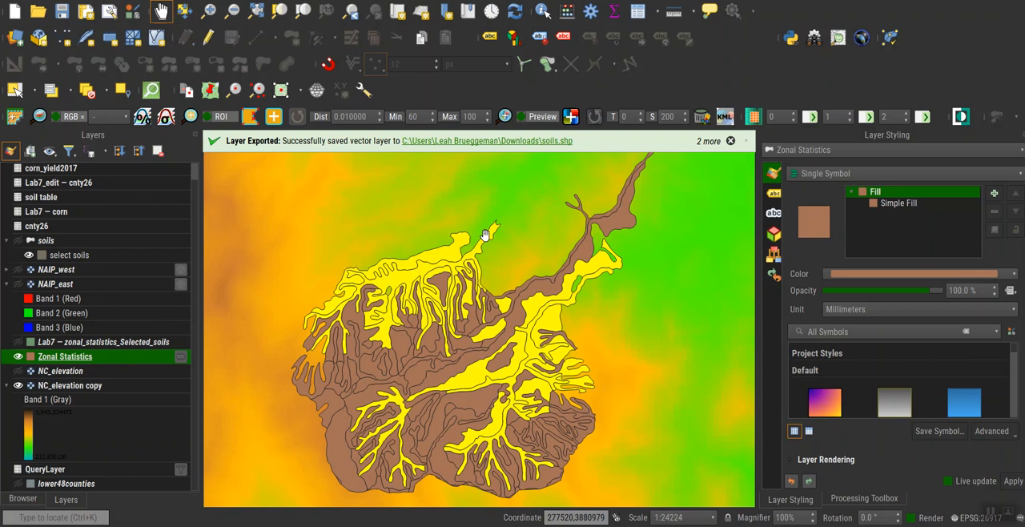
{"action": "left_click_drag", "start_coordinate": [497, 350], "coordinate": [522, 282]}
{"action": "scroll", "coordinate": [634, 377], "scroll_direction": "down", "scroll_amount": 2}
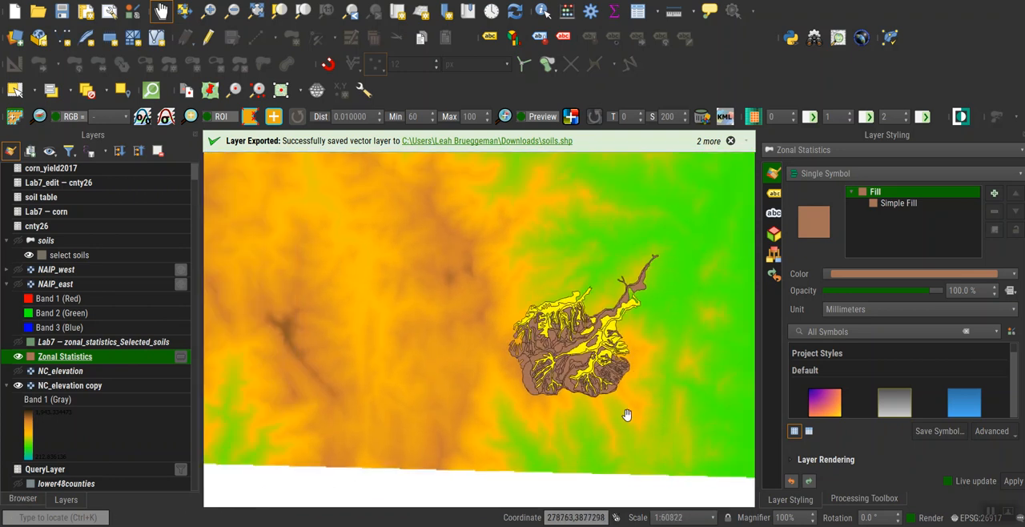
{"action": "scroll", "coordinate": [644, 373], "scroll_direction": "up", "scroll_amount": 2}
{"action": "scroll", "coordinate": [645, 373], "scroll_direction": "down", "scroll_amount": 1}
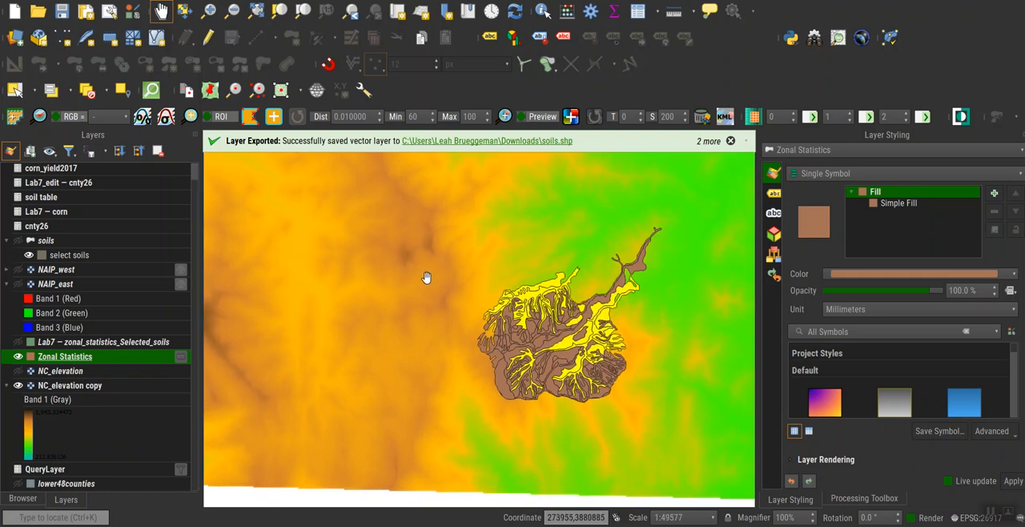
{"action": "scroll", "coordinate": [629, 267], "scroll_direction": "up", "scroll_amount": 1}
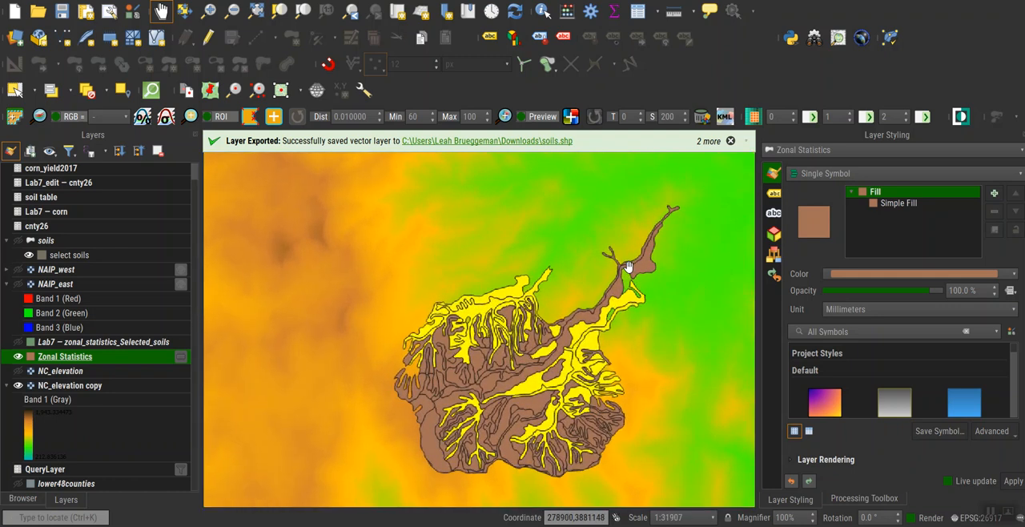
{"action": "left_click_drag", "start_coordinate": [561, 377], "coordinate": [455, 338]}
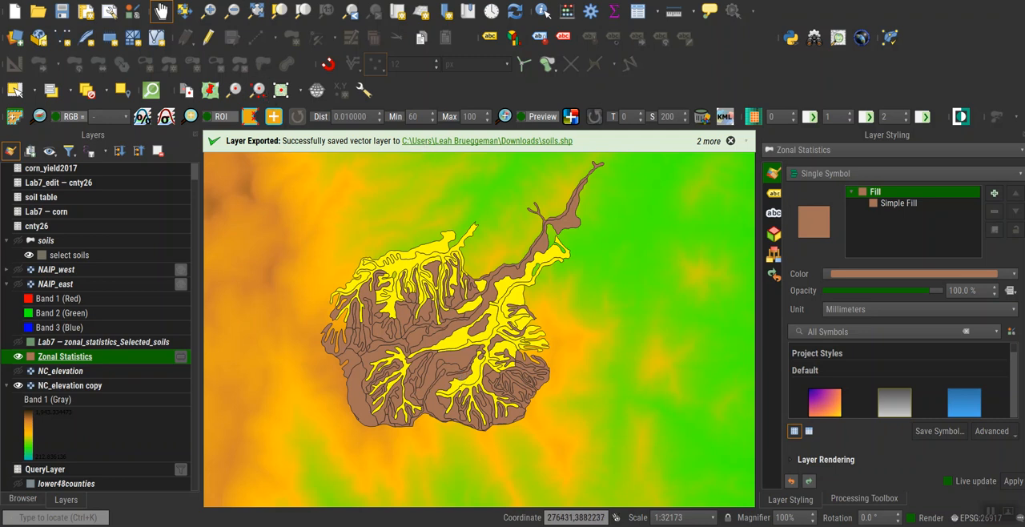
Set up Clip Raster by Mask Layer with NC_elevation copy as input, soils as mask and the target extent calculated from soils.
{"action": "left_click", "coordinate": [224, 1]}
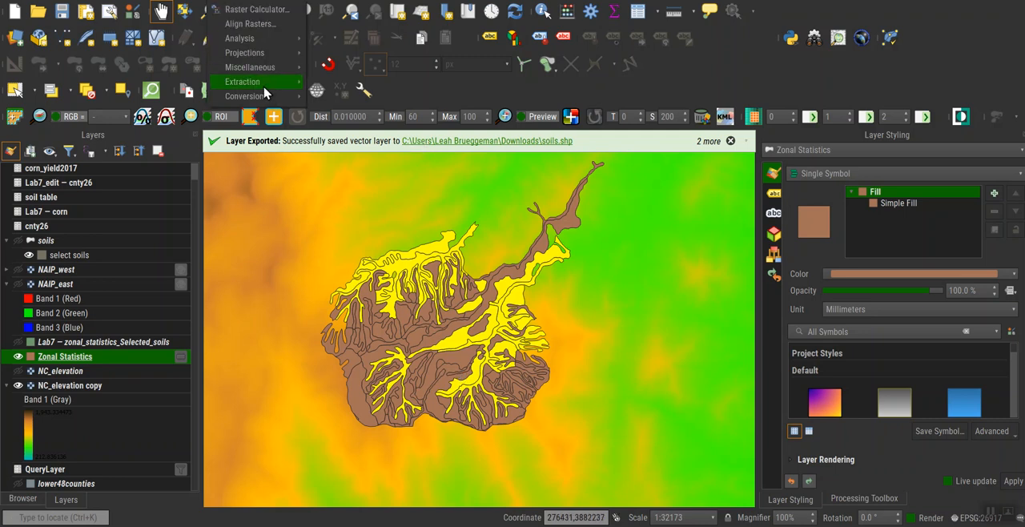
{"action": "mouse_move", "coordinate": [265, 87]}
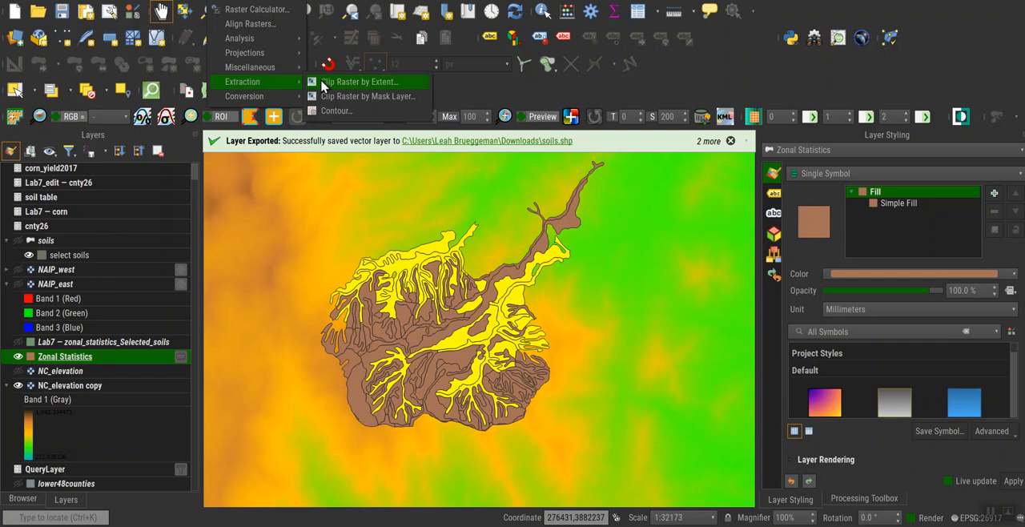
{"action": "left_click", "coordinate": [365, 96]}
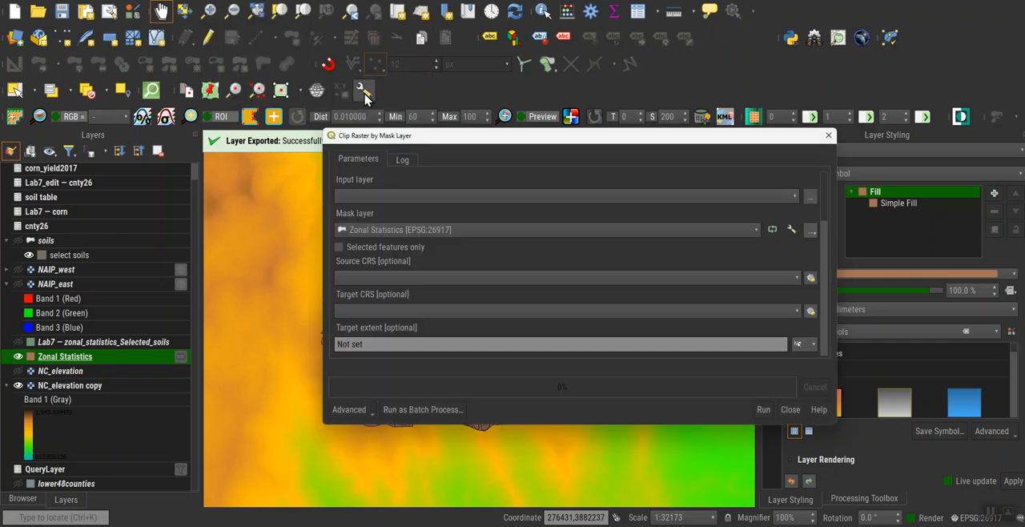
{"action": "left_click", "coordinate": [600, 200]}
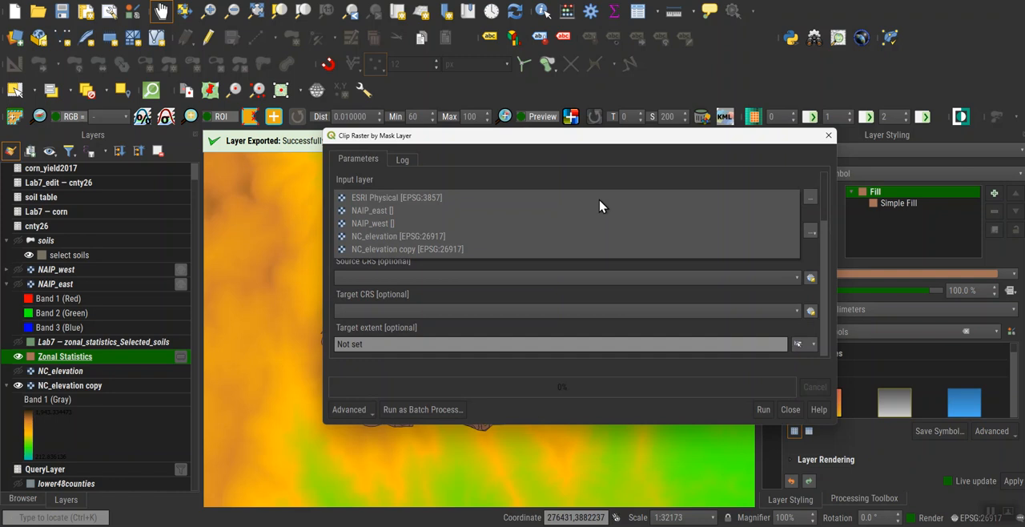
{"action": "left_click", "coordinate": [583, 251]}
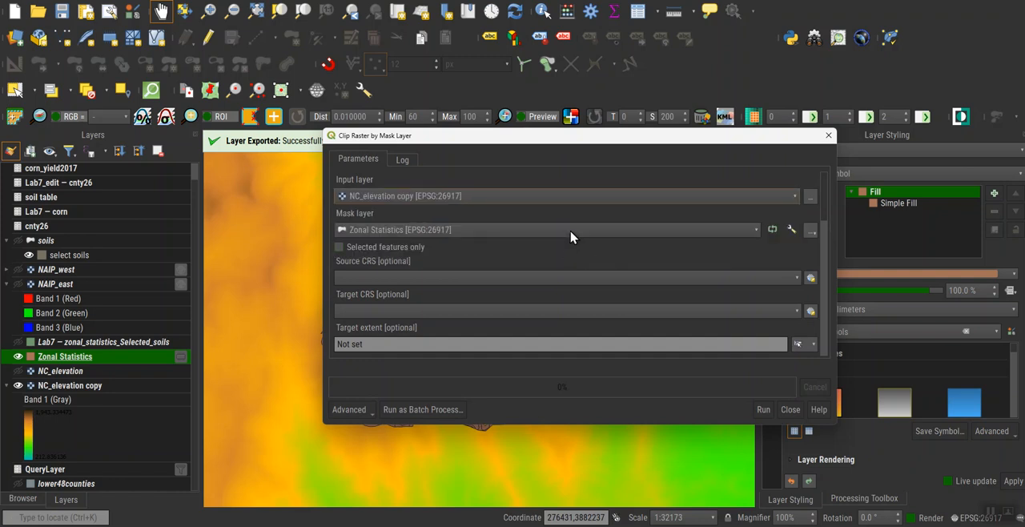
{"action": "left_click", "coordinate": [746, 233]}
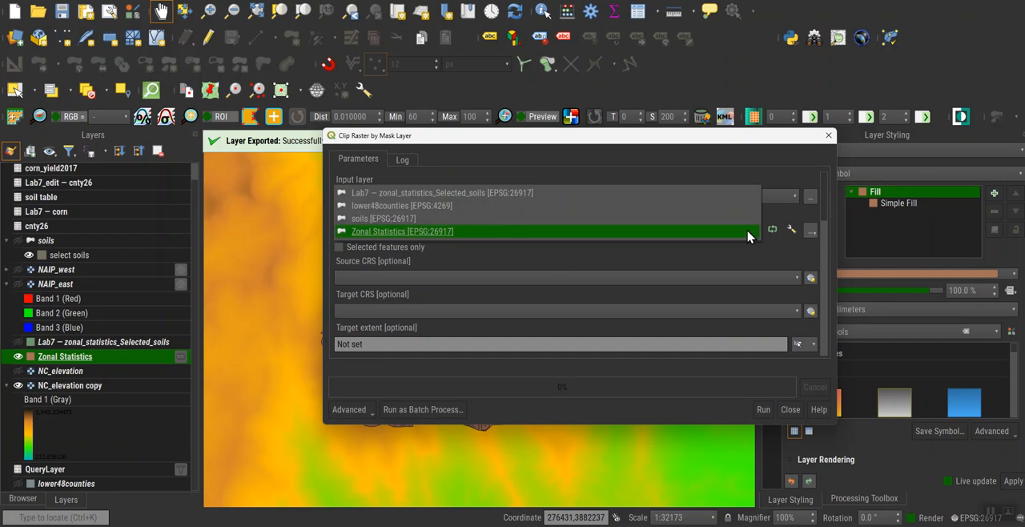
{"action": "left_click", "coordinate": [712, 220]}
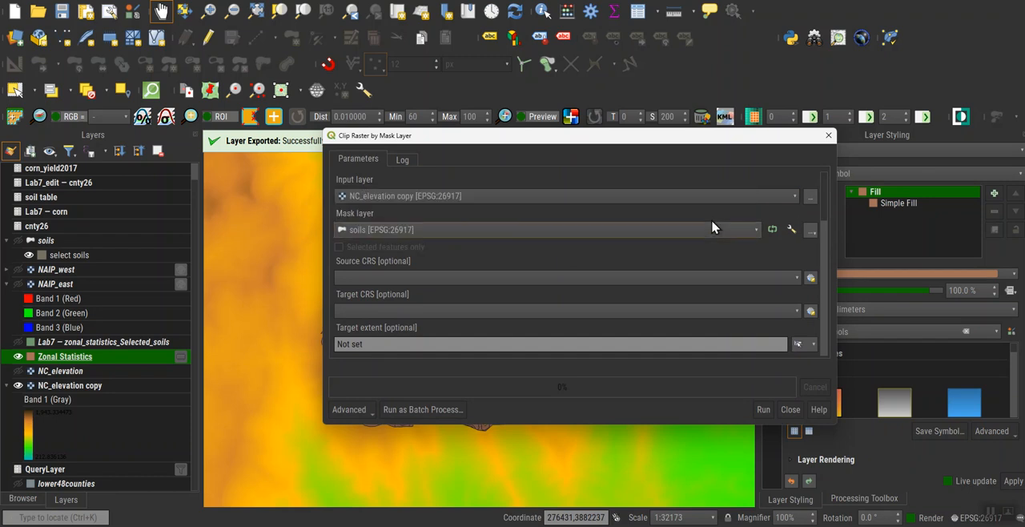
{"action": "left_click", "coordinate": [813, 345]}
{"action": "mouse_move", "coordinate": [827, 366]}
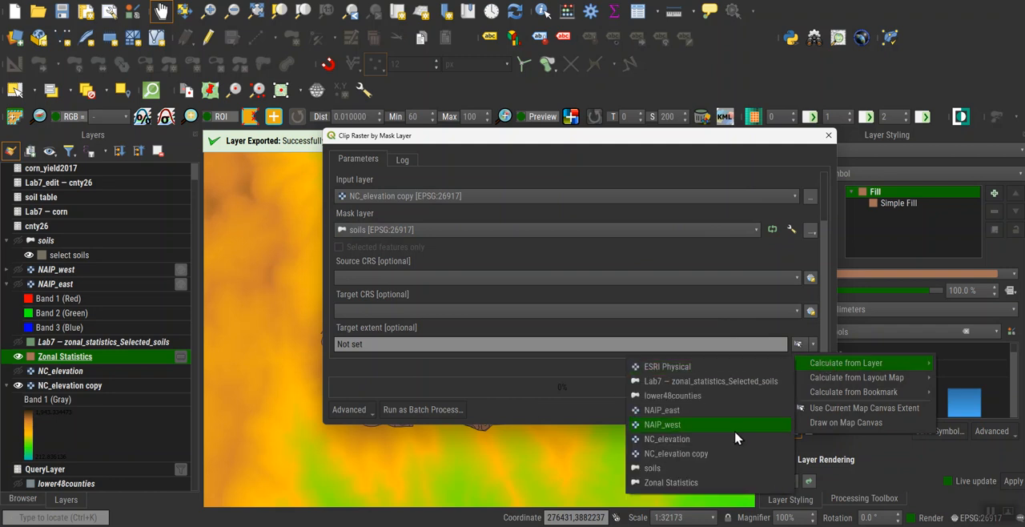
{"action": "left_click", "coordinate": [730, 473]}
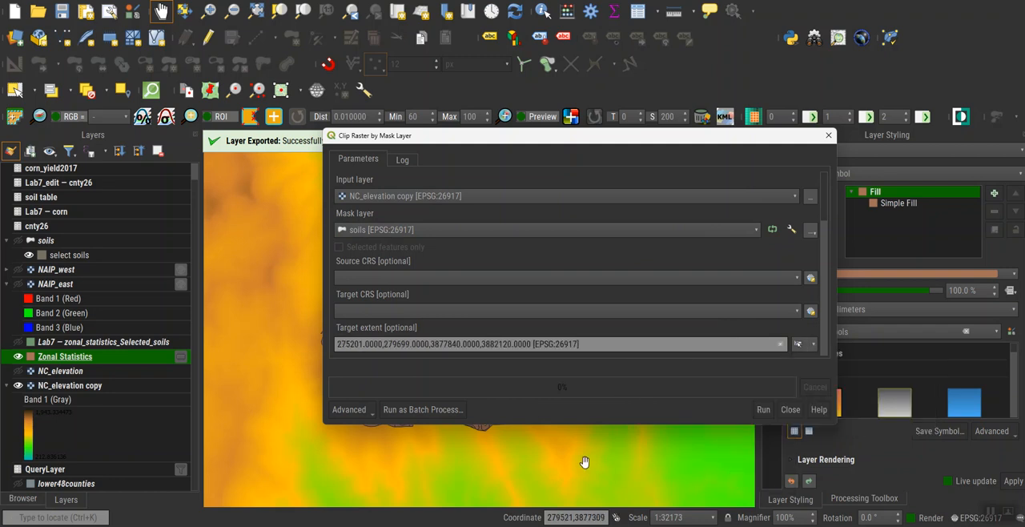
Set the clipped output to an SDAT file named "clipped elevation" in the Downloads folder and try to run the clip.
{"action": "left_click_drag", "start_coordinate": [576, 426], "coordinate": [580, 524]}
{"action": "left_click_drag", "start_coordinate": [614, 145], "coordinate": [512, 11]}
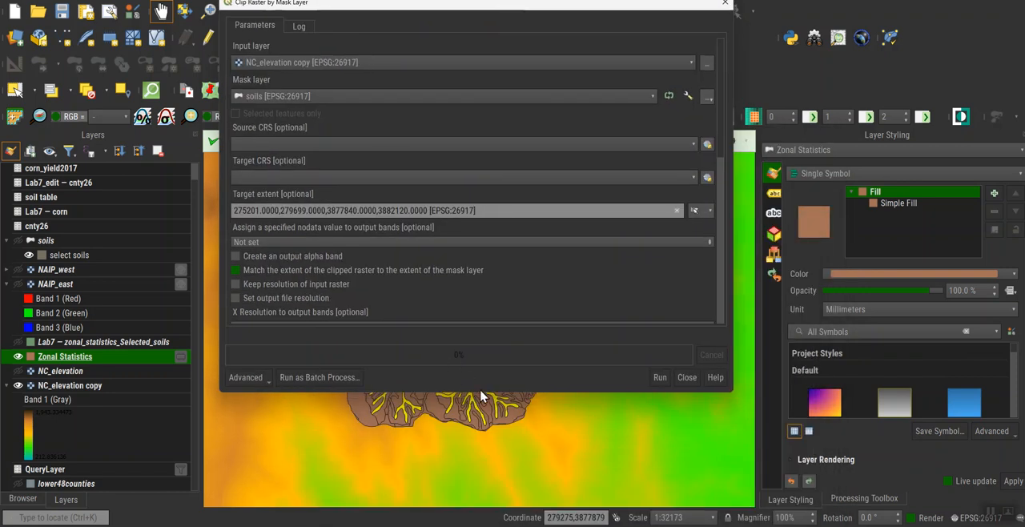
{"action": "left_click_drag", "start_coordinate": [494, 392], "coordinate": [497, 504]}
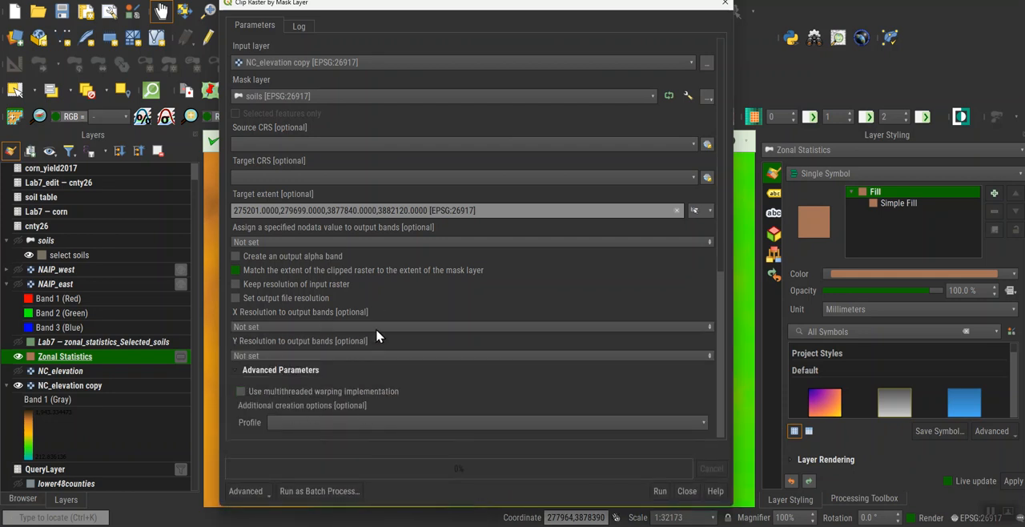
{"action": "scroll", "coordinate": [498, 352], "scroll_direction": "down", "scroll_amount": 5}
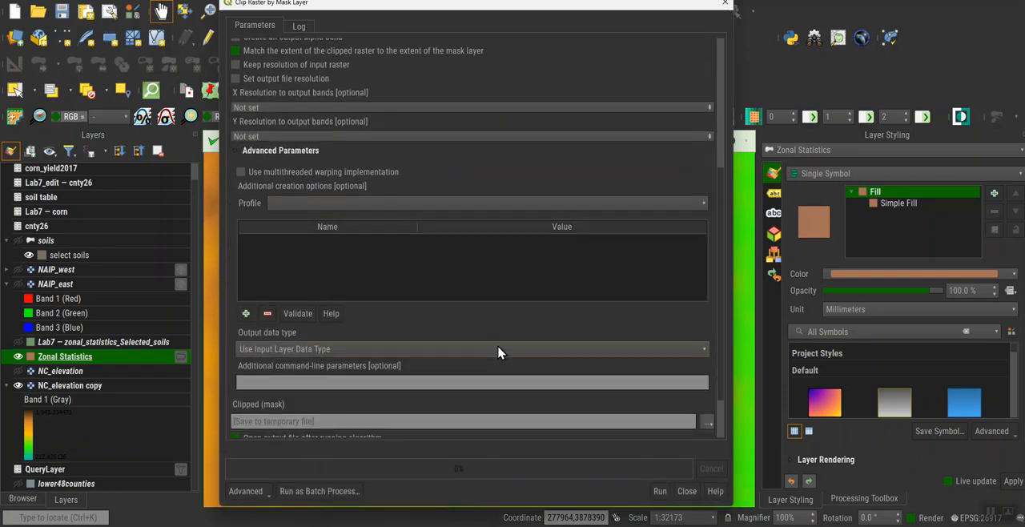
{"action": "scroll", "coordinate": [498, 353], "scroll_direction": "down", "scroll_amount": 2}
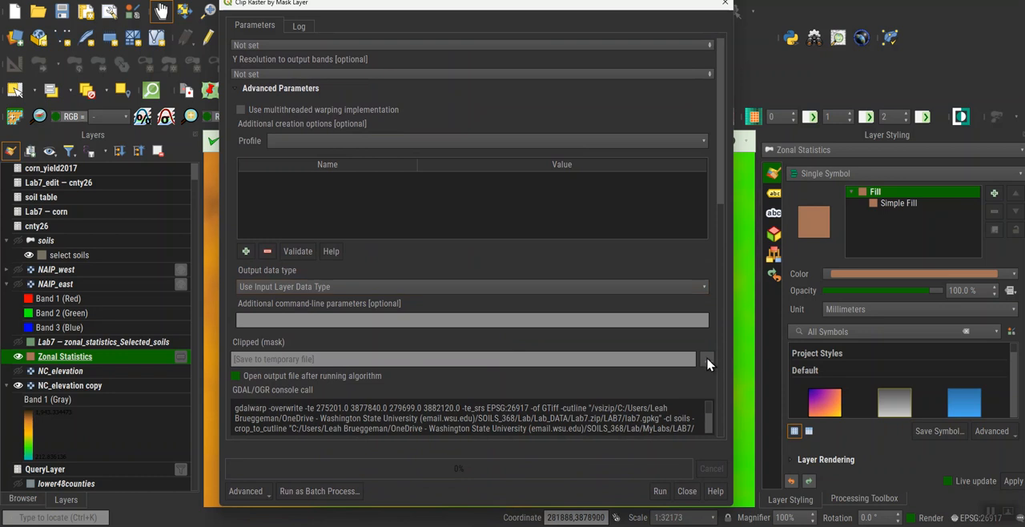
{"action": "left_click", "coordinate": [707, 363]}
{"action": "left_click", "coordinate": [733, 396]}
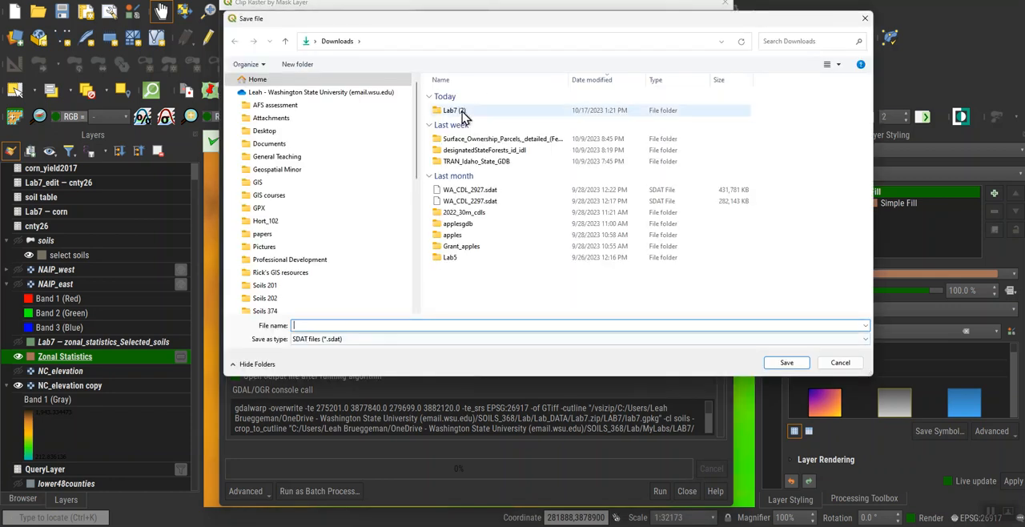
{"action": "left_click", "coordinate": [462, 115]}
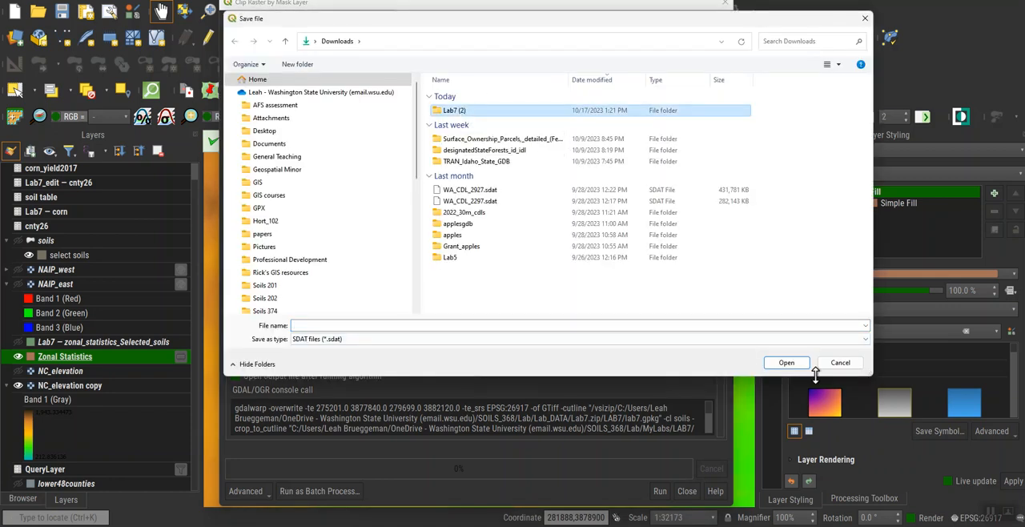
{"action": "left_click", "coordinate": [622, 325]}
{"action": "type", "text": "kcl"}
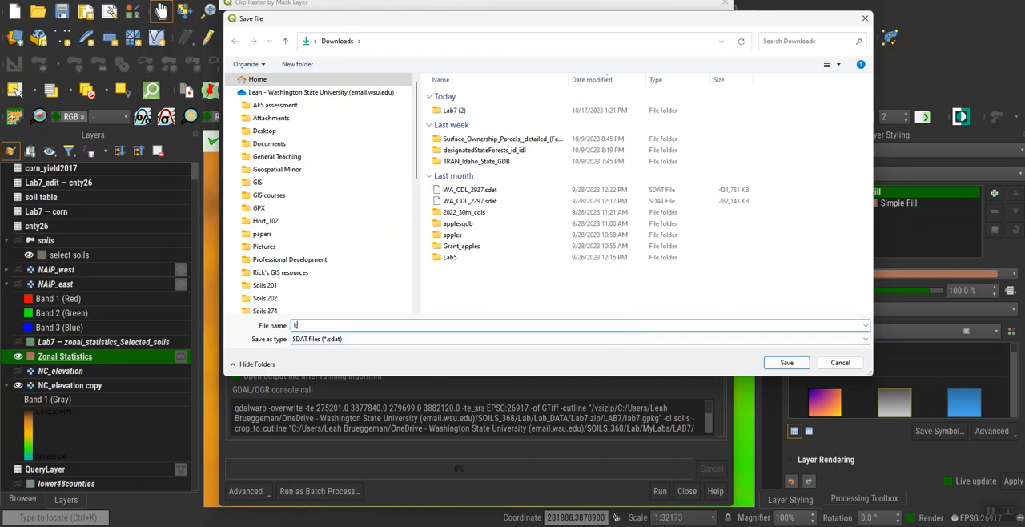
{"action": "key", "text": "BackSpace"}
{"action": "type", "text": "clipped elevation"}
{"action": "key", "text": "Return"}
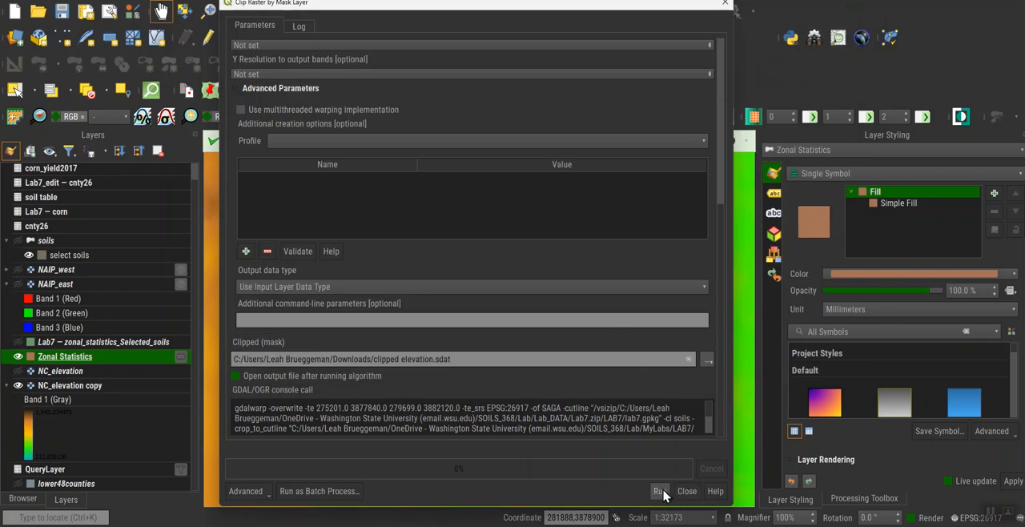
{"action": "left_click", "coordinate": [660, 491]}
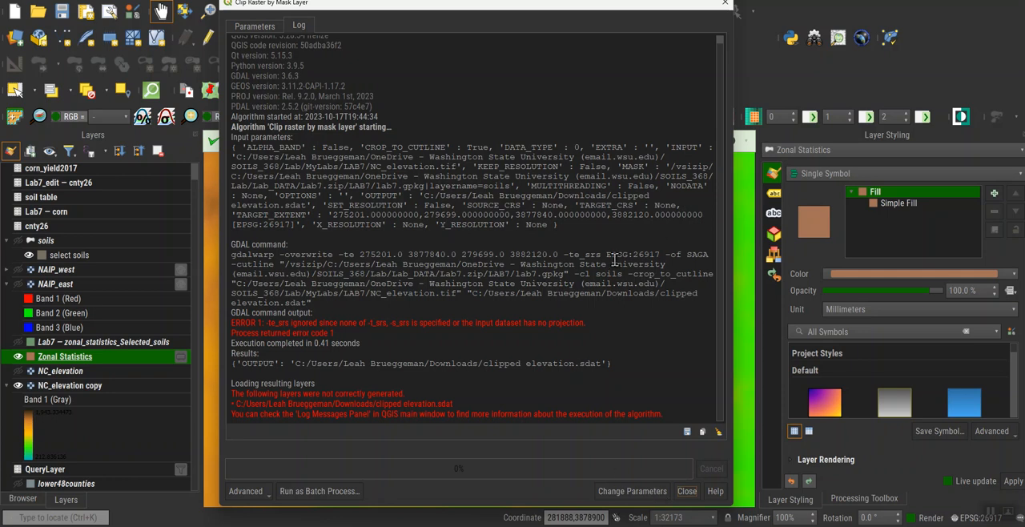
Review the log and parameters of the mask-layer clip and close the Clip Raster by Mask Layer tool.
{"action": "left_click", "coordinate": [261, 28]}
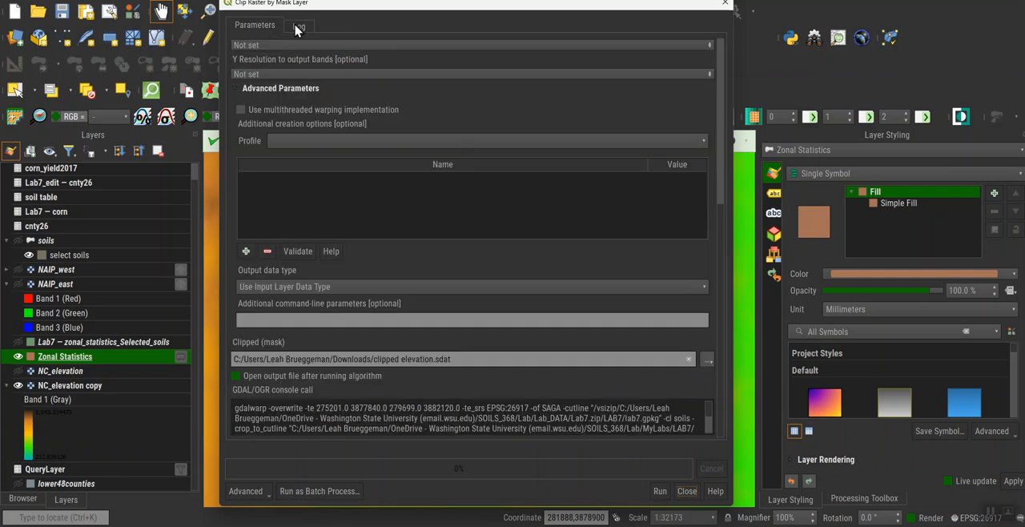
{"action": "left_click", "coordinate": [297, 27]}
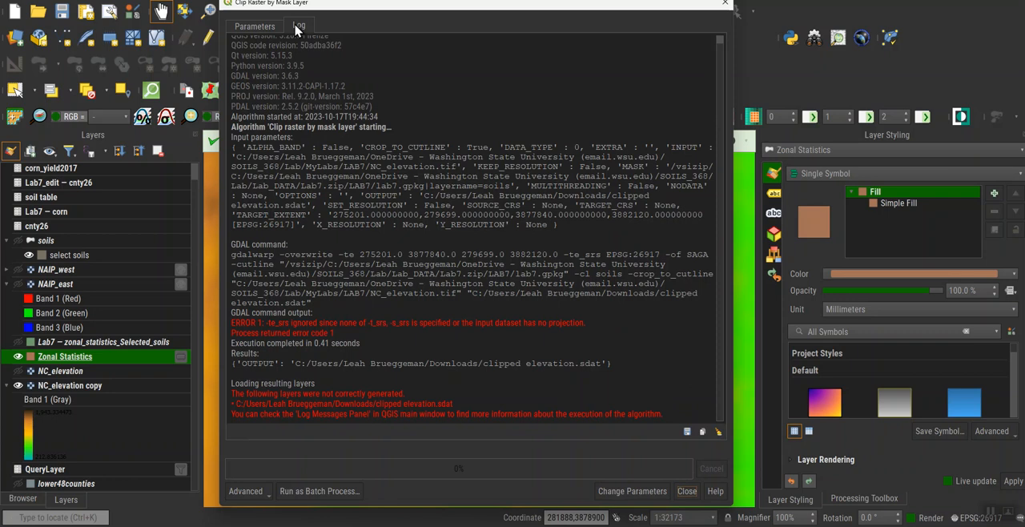
{"action": "left_click", "coordinate": [251, 29]}
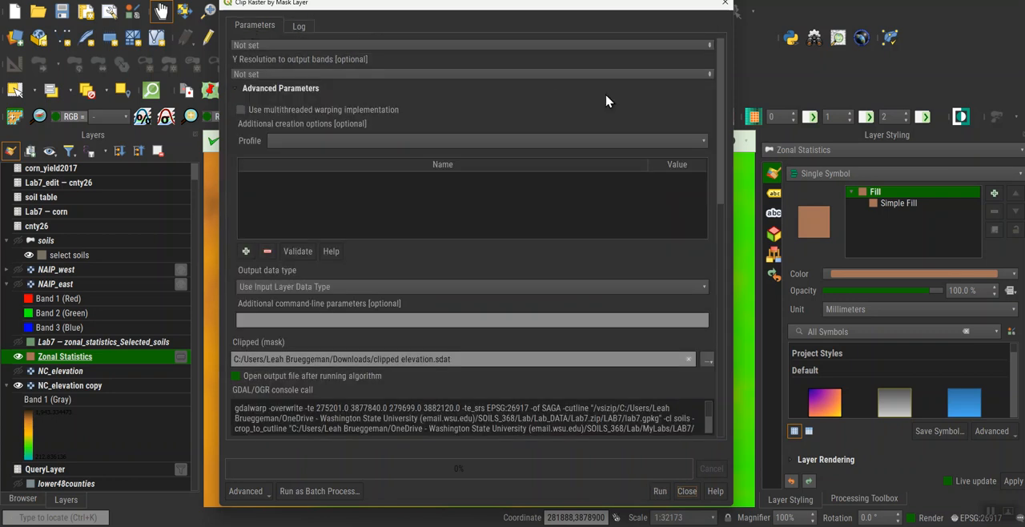
{"action": "left_click", "coordinate": [726, 8]}
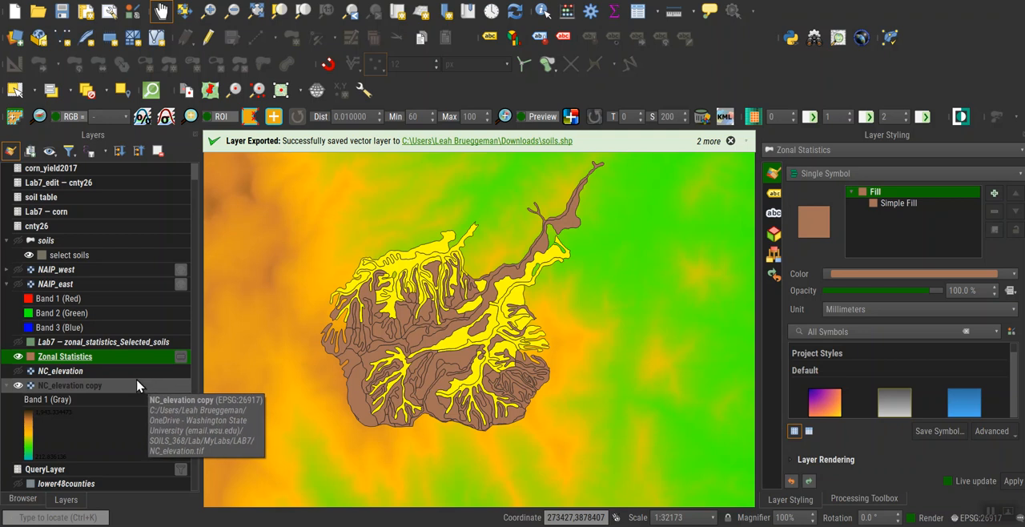
Clip the NC_elevation raster by extent, calculating the clipping extent from the soils layer and saving to a temporary file.
{"action": "left_click", "coordinate": [223, 1]}
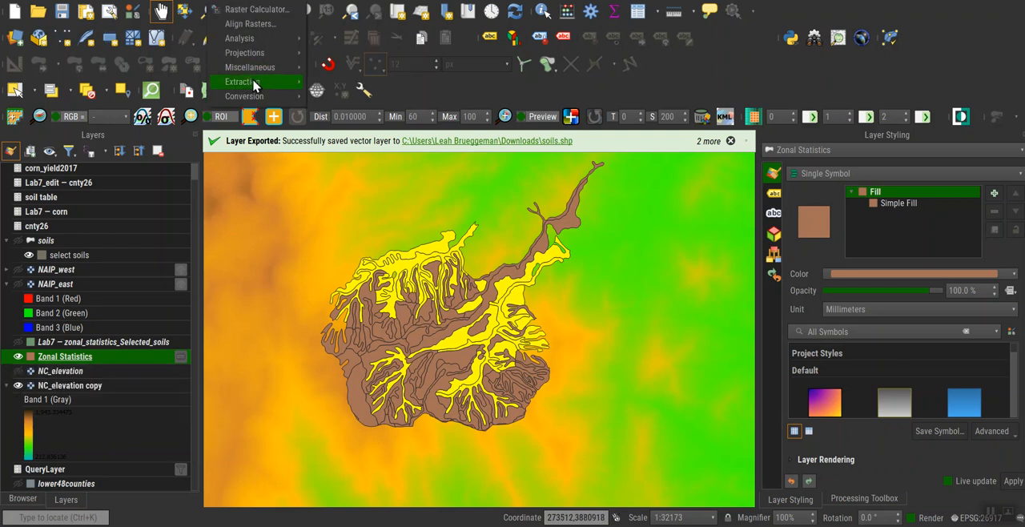
{"action": "mouse_move", "coordinate": [255, 86]}
{"action": "left_click", "coordinate": [339, 92]}
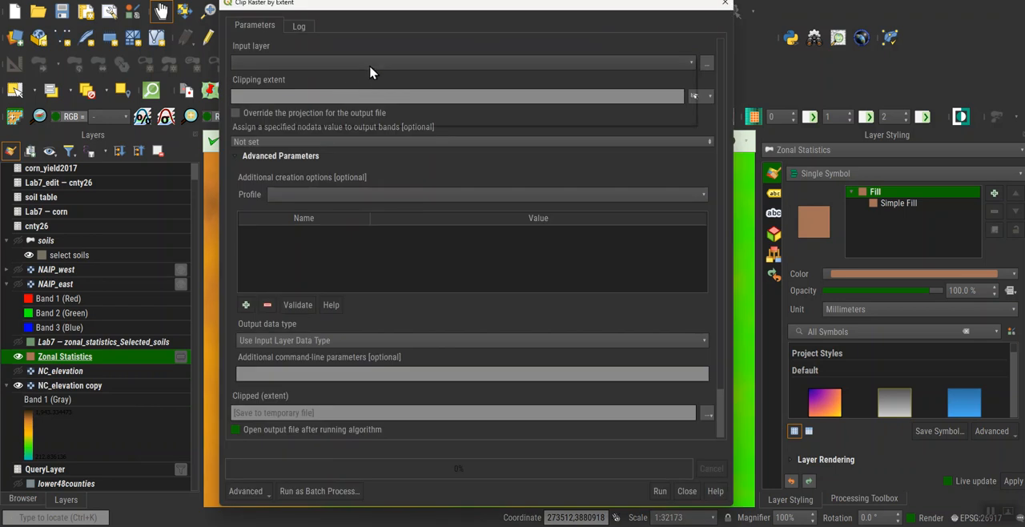
{"action": "left_click", "coordinate": [372, 69]}
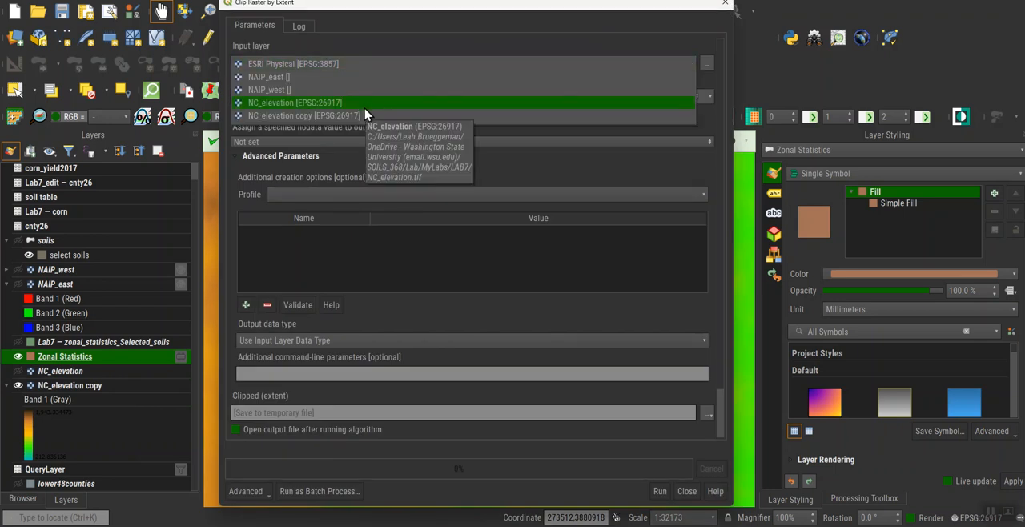
{"action": "left_click", "coordinate": [366, 107]}
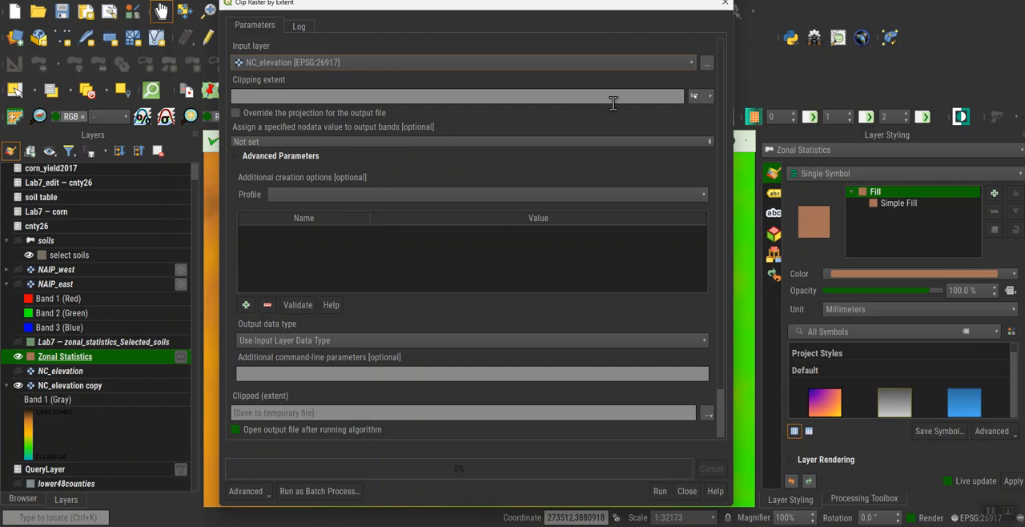
{"action": "left_click", "coordinate": [709, 97]}
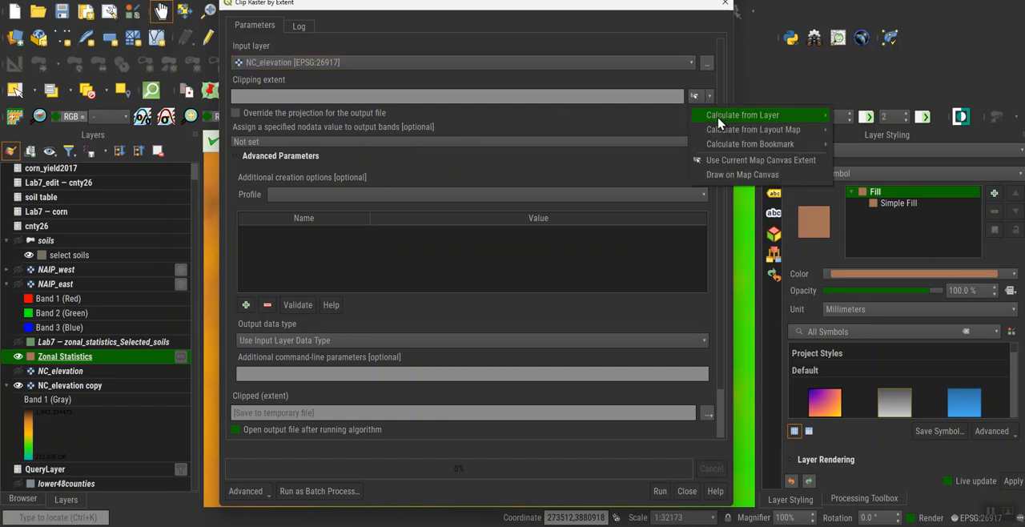
{"action": "mouse_move", "coordinate": [719, 121]}
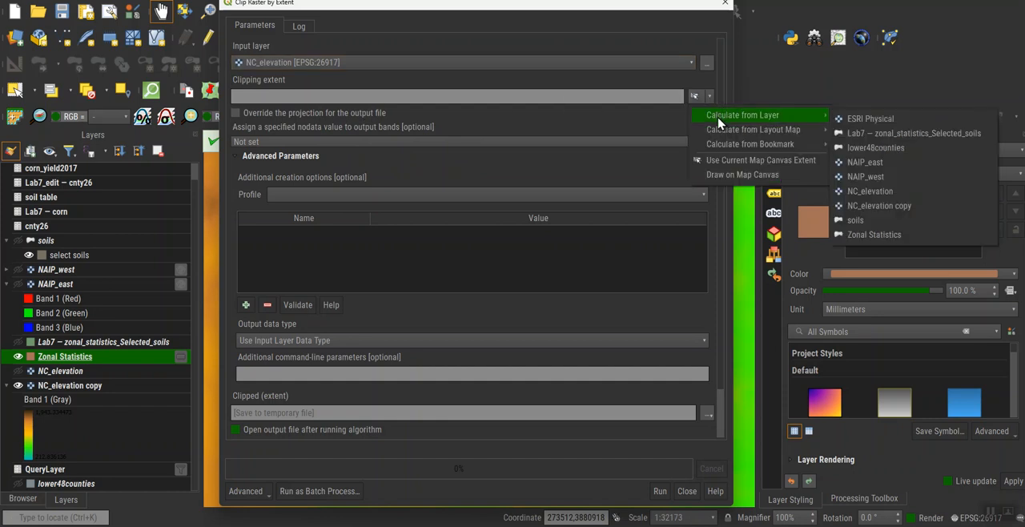
{"action": "left_click", "coordinate": [871, 220]}
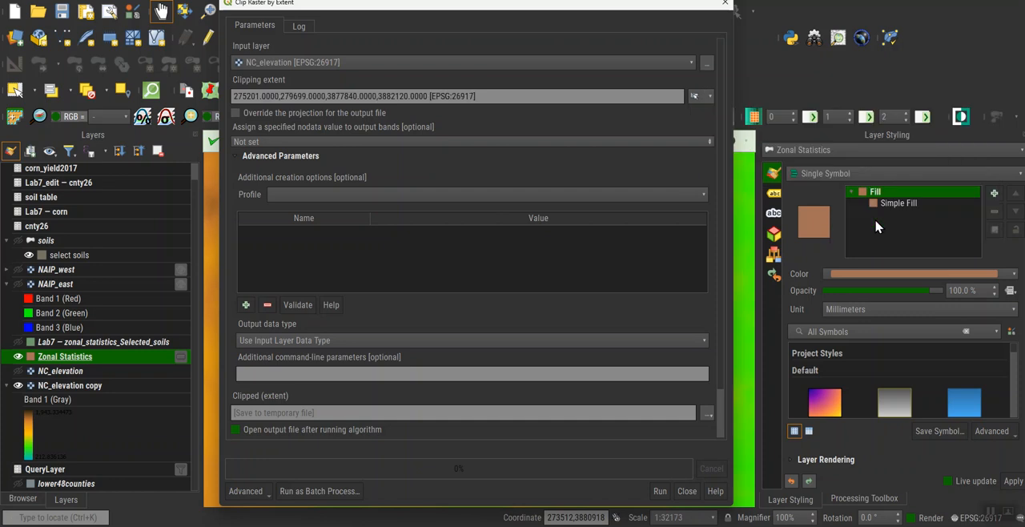
{"action": "left_click", "coordinate": [658, 488]}
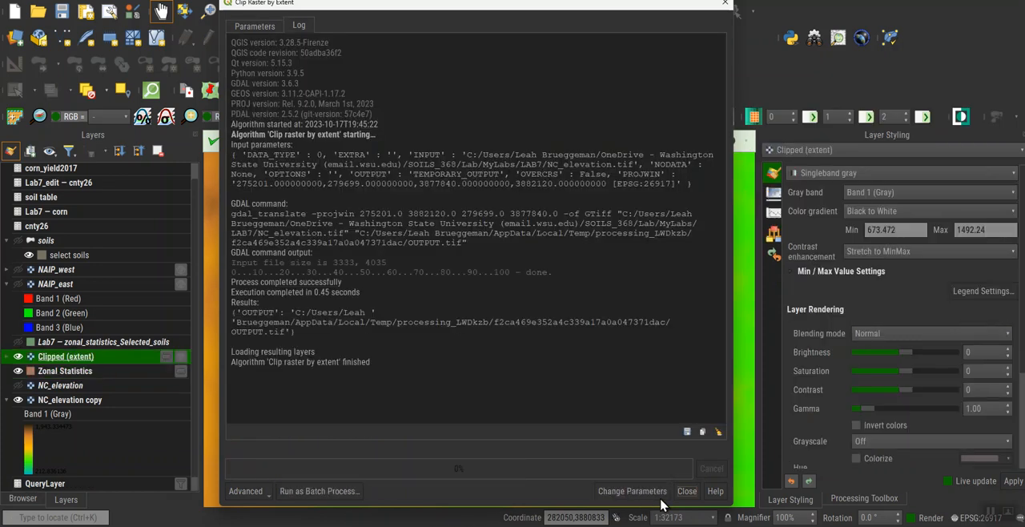
{"action": "left_click", "coordinate": [686, 491]}
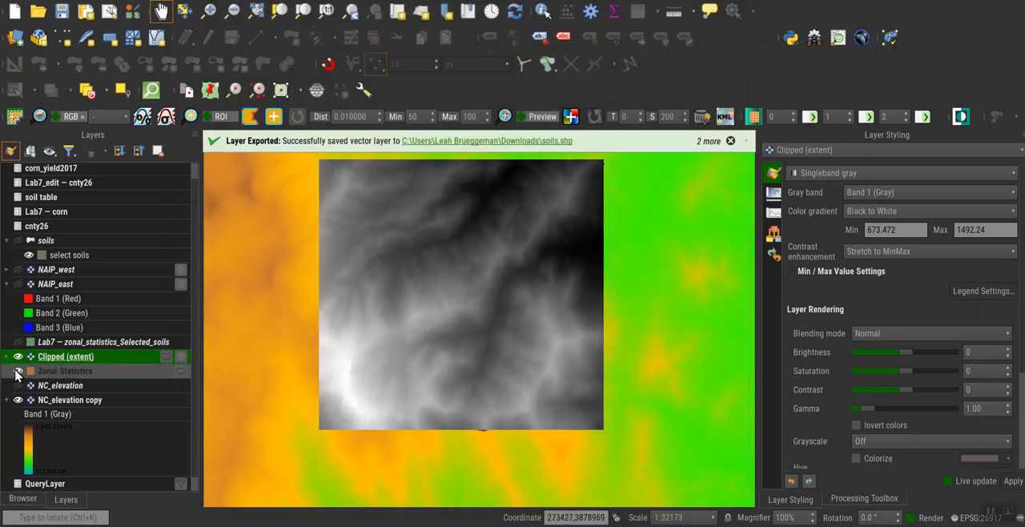
Toggle the NC_elevation copy layer off and on for comparison, and move the Clipped (extent) layer beneath Zonal Statistics.
{"action": "left_click", "coordinate": [18, 399]}
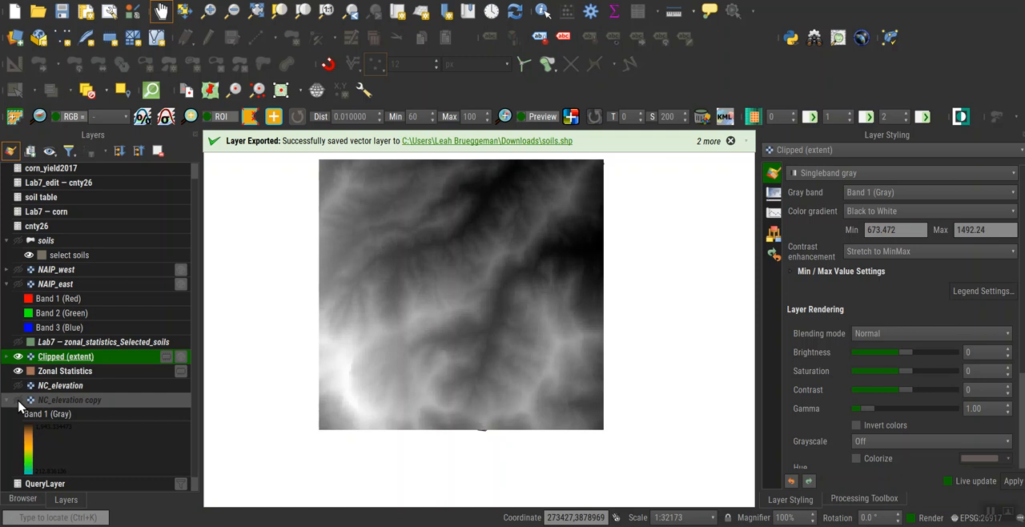
{"action": "left_click", "coordinate": [18, 400]}
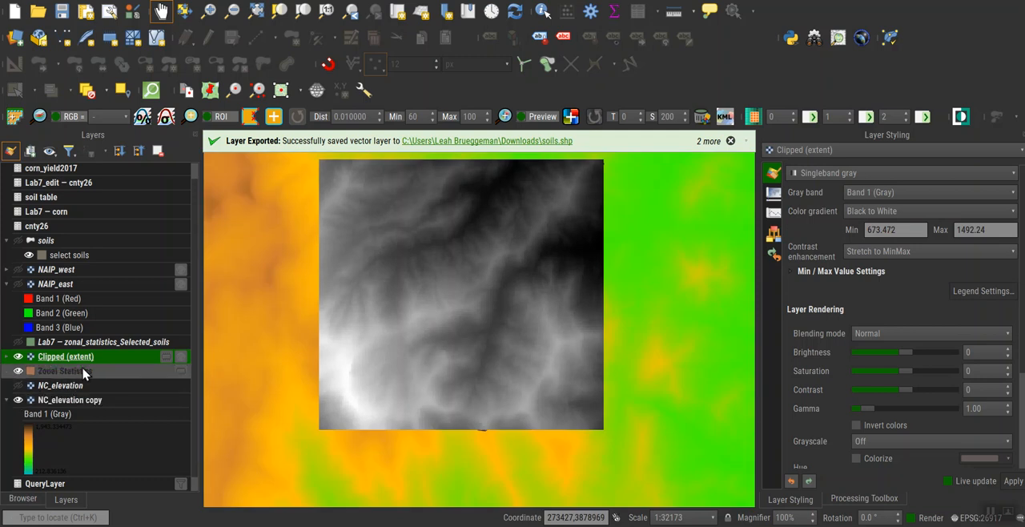
{"action": "left_click_drag", "start_coordinate": [74, 360], "coordinate": [69, 386]}
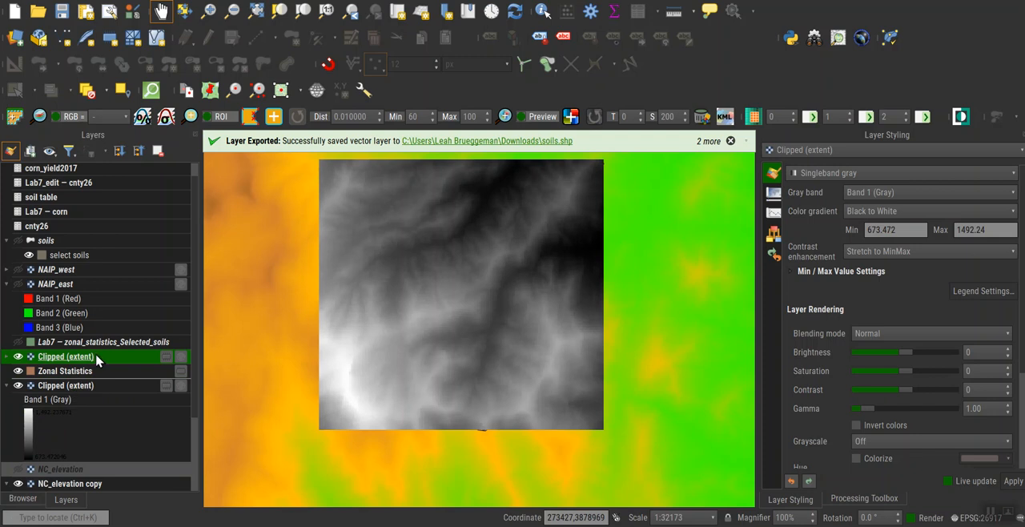
{"action": "key", "text": "ctrl+d"}
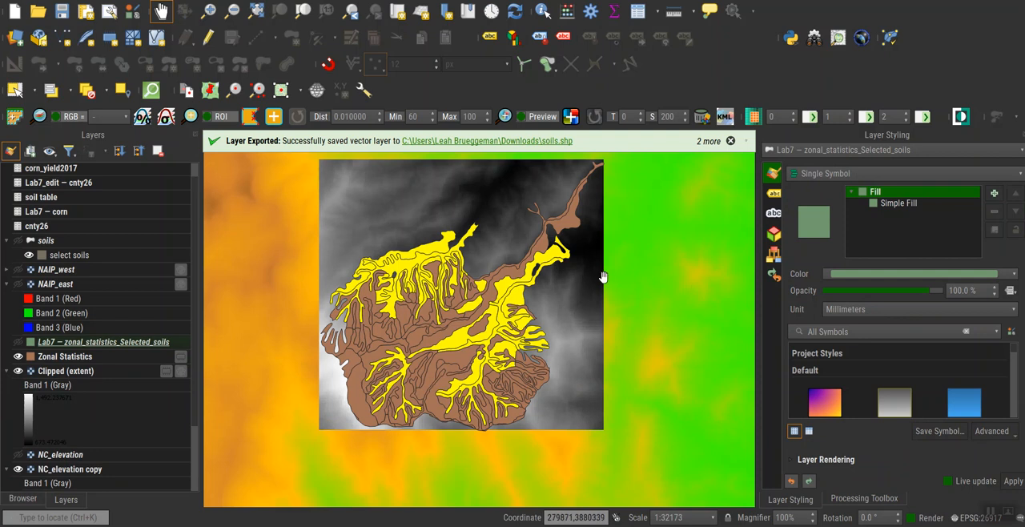
Try to clip NC_elevation by mask layer, using soils as the mask and the target extent calculated from soils.
{"action": "left_click", "coordinate": [225, 0]}
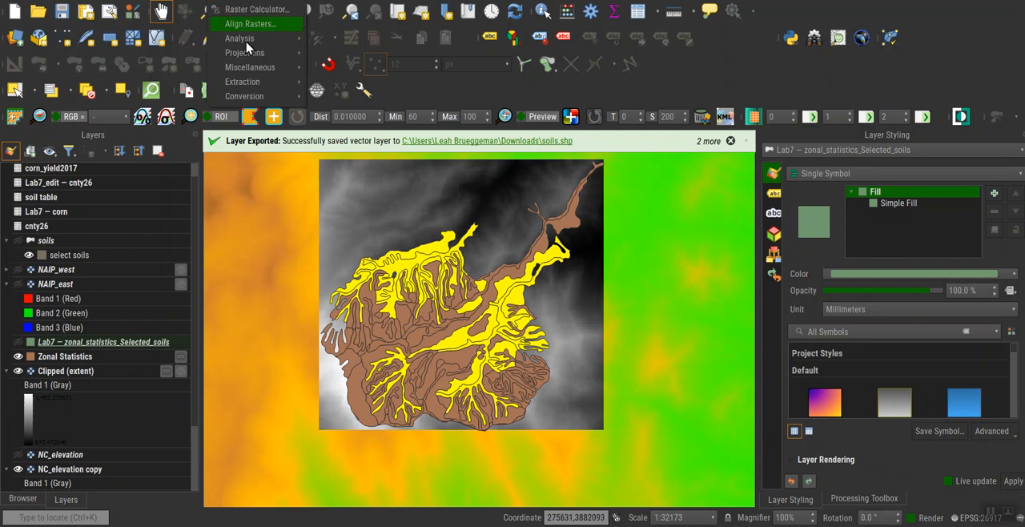
{"action": "mouse_move", "coordinate": [264, 82]}
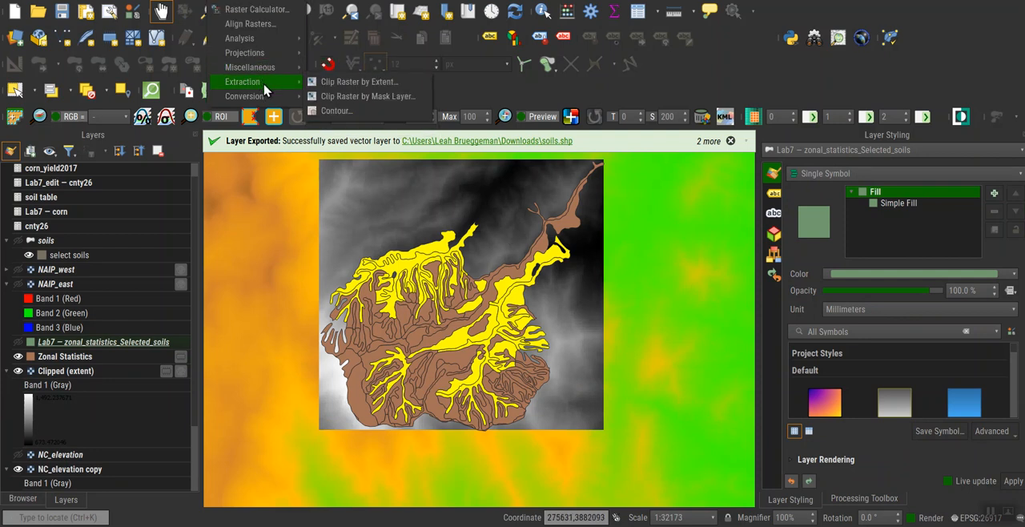
{"action": "left_click", "coordinate": [357, 97]}
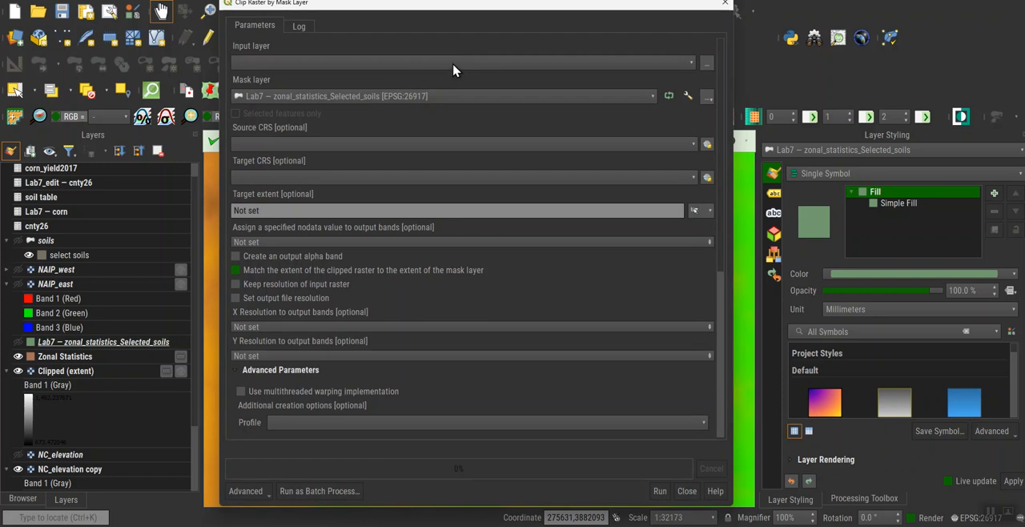
{"action": "left_click", "coordinate": [453, 64]}
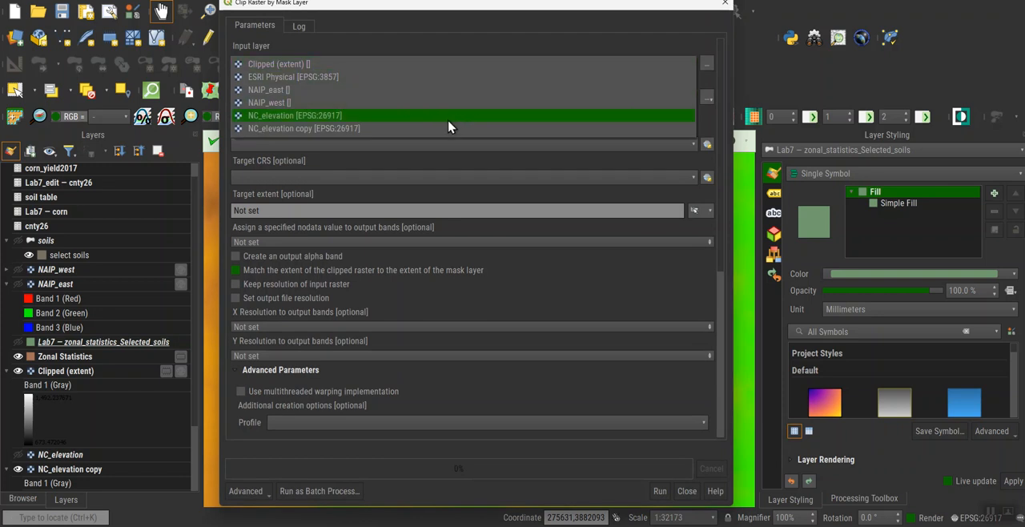
{"action": "left_click", "coordinate": [449, 127]}
{"action": "left_click", "coordinate": [452, 98]}
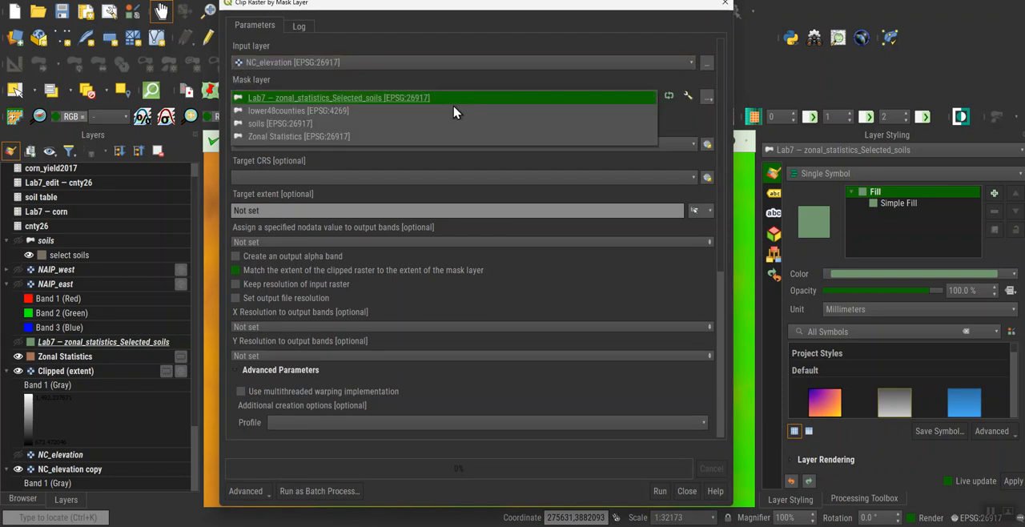
{"action": "left_click", "coordinate": [453, 125]}
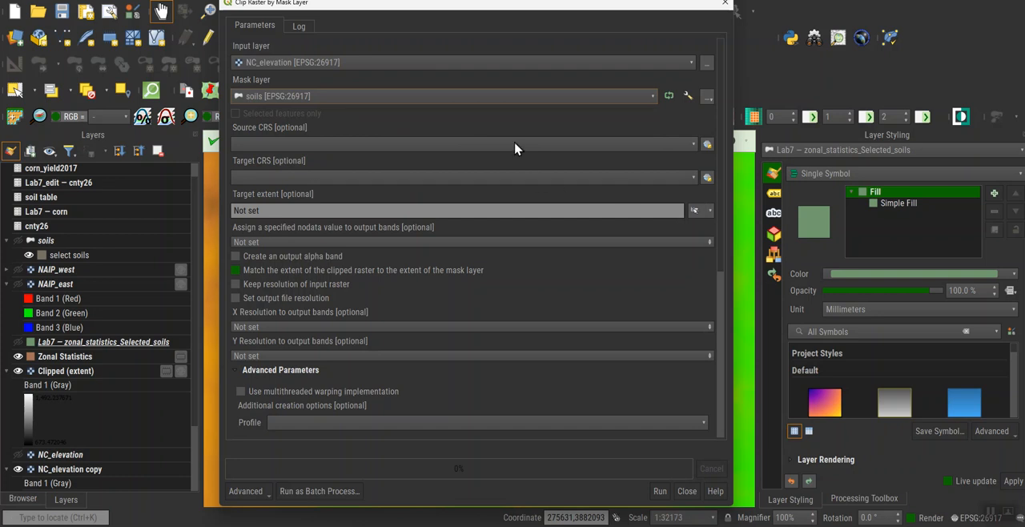
{"action": "left_click", "coordinate": [709, 210]}
{"action": "mouse_move", "coordinate": [723, 236]}
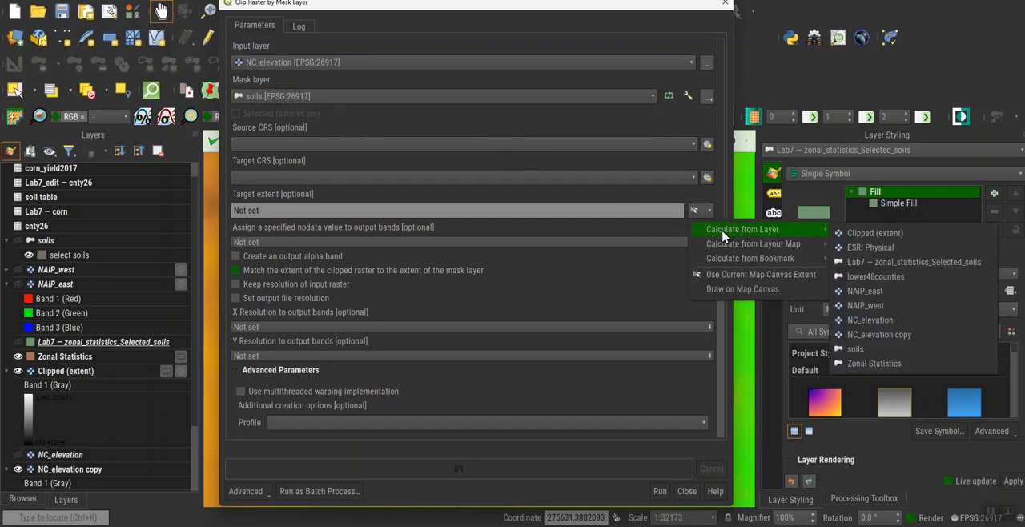
{"action": "left_click", "coordinate": [855, 348]}
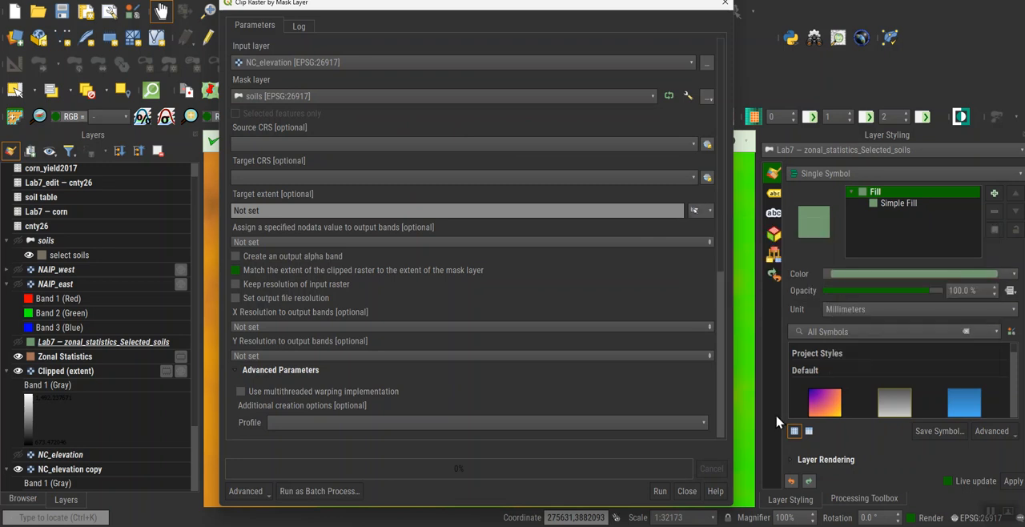
{"action": "left_click", "coordinate": [660, 491]}
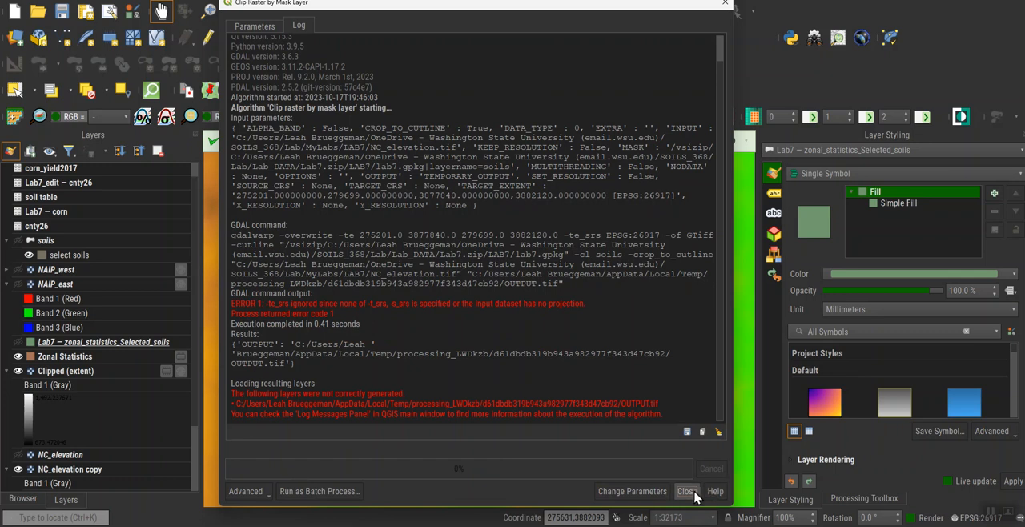
{"action": "left_click", "coordinate": [686, 491]}
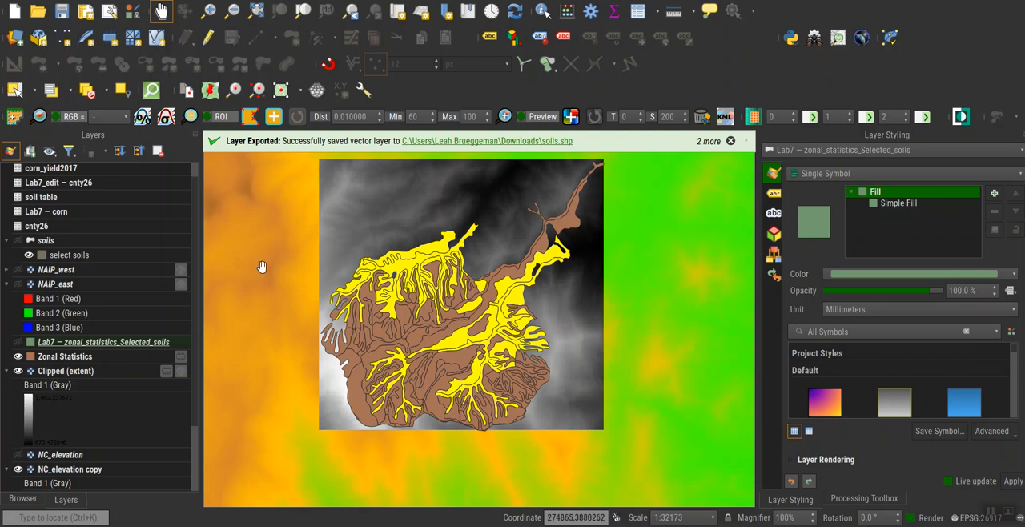
Set up a raster clip by extent for NC_elevation, calculating the clipping extent from the Lab7 — zonal_statistics_Selected_soils layer.
{"action": "left_click", "coordinate": [223, 0]}
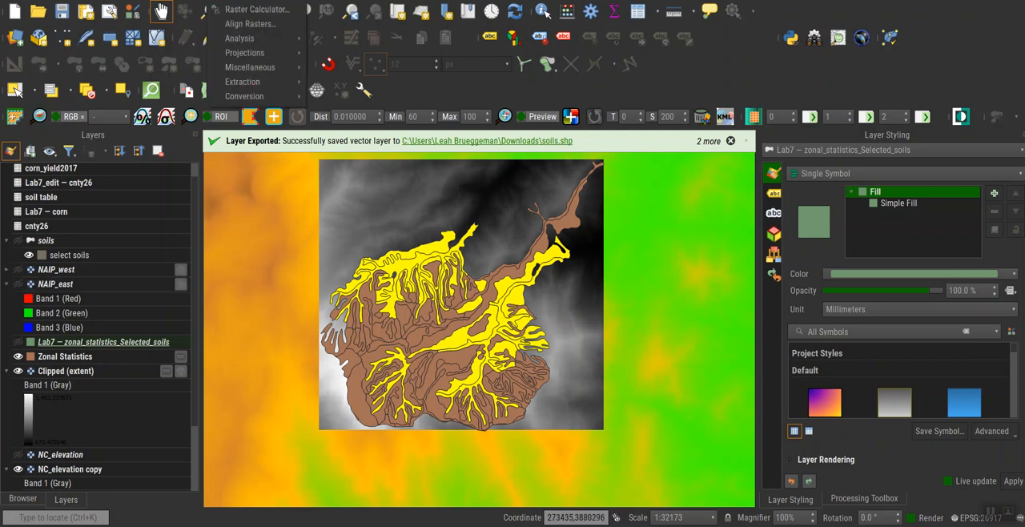
{"action": "mouse_move", "coordinate": [258, 85]}
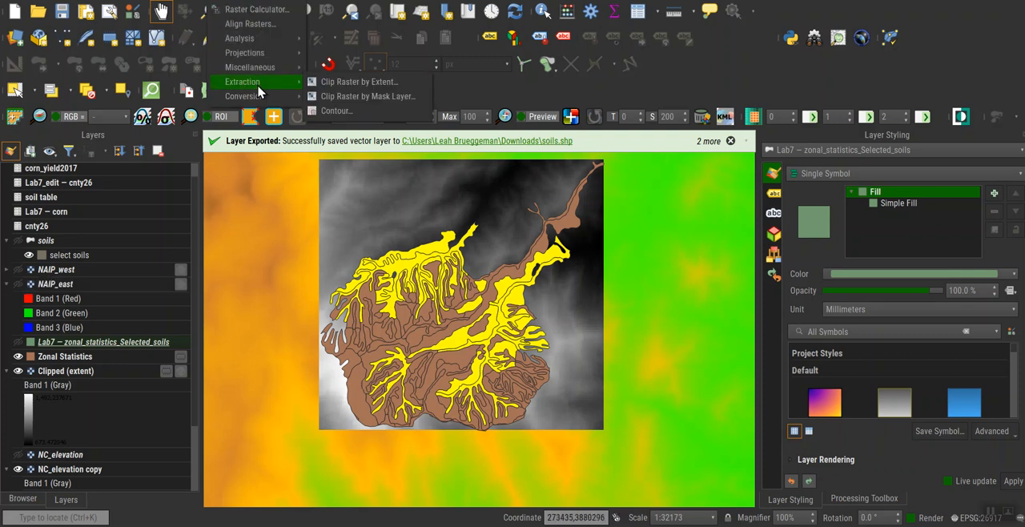
{"action": "left_click", "coordinate": [344, 95]}
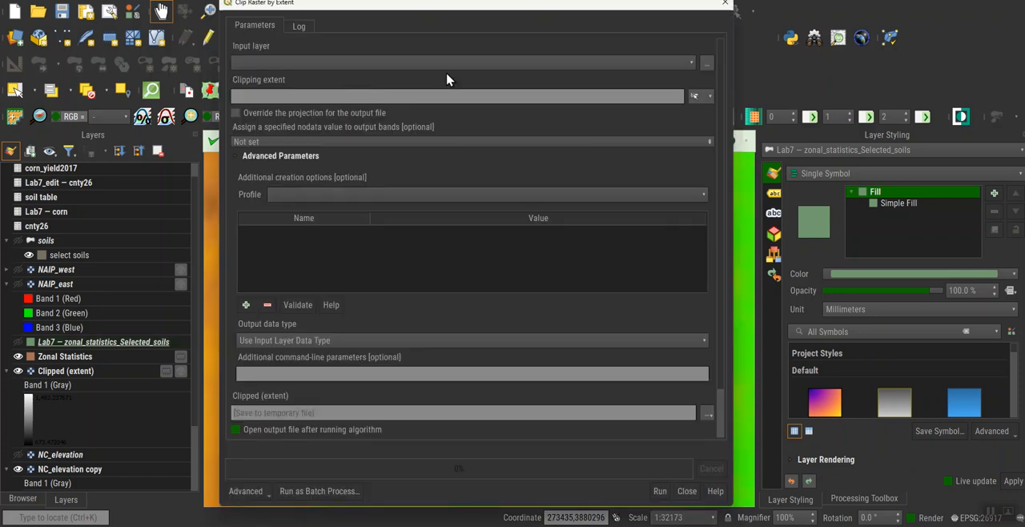
{"action": "left_click", "coordinate": [446, 72]}
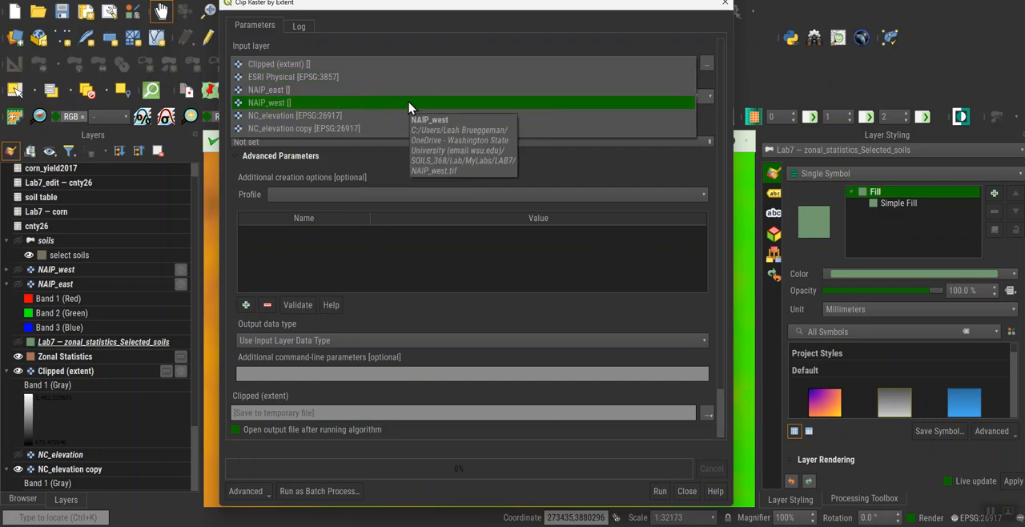
{"action": "left_click", "coordinate": [339, 119]}
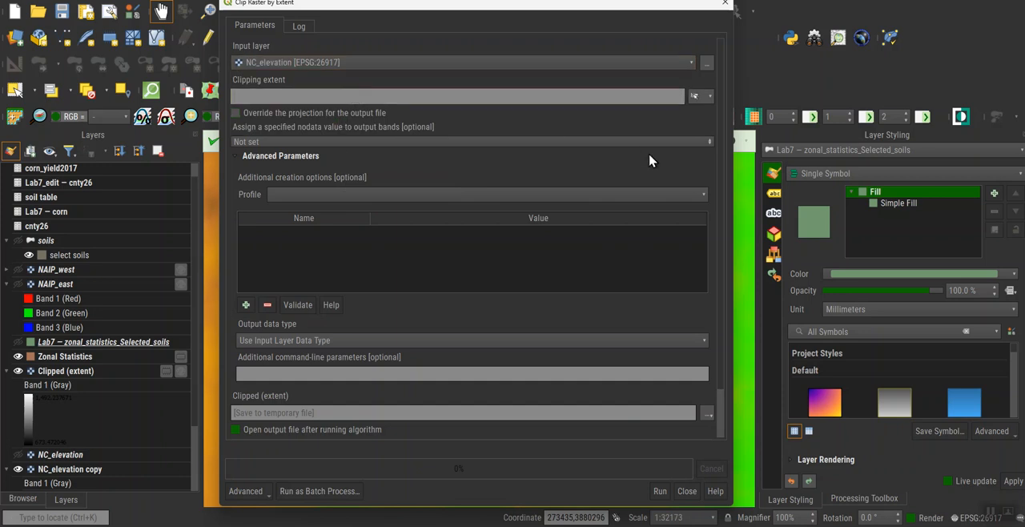
{"action": "left_click", "coordinate": [709, 96]}
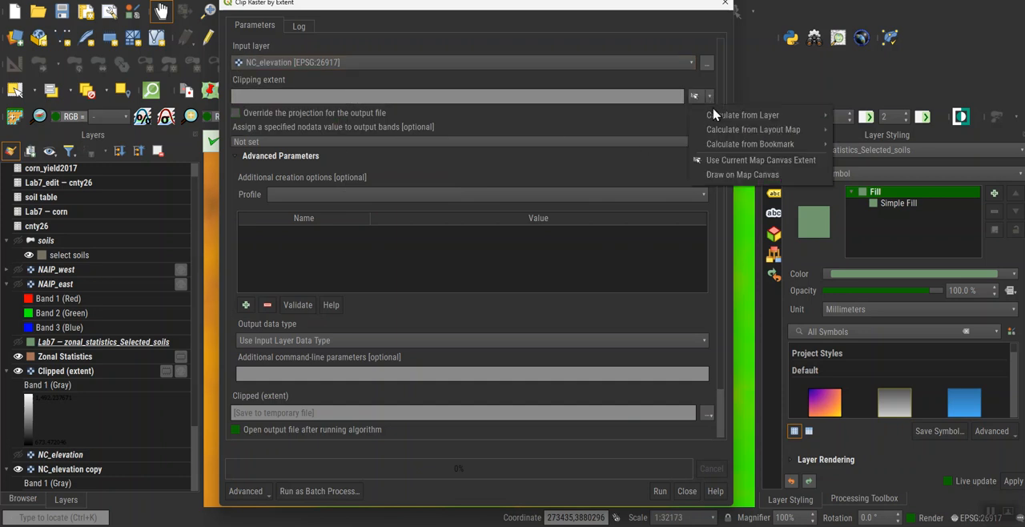
{"action": "mouse_move", "coordinate": [720, 120]}
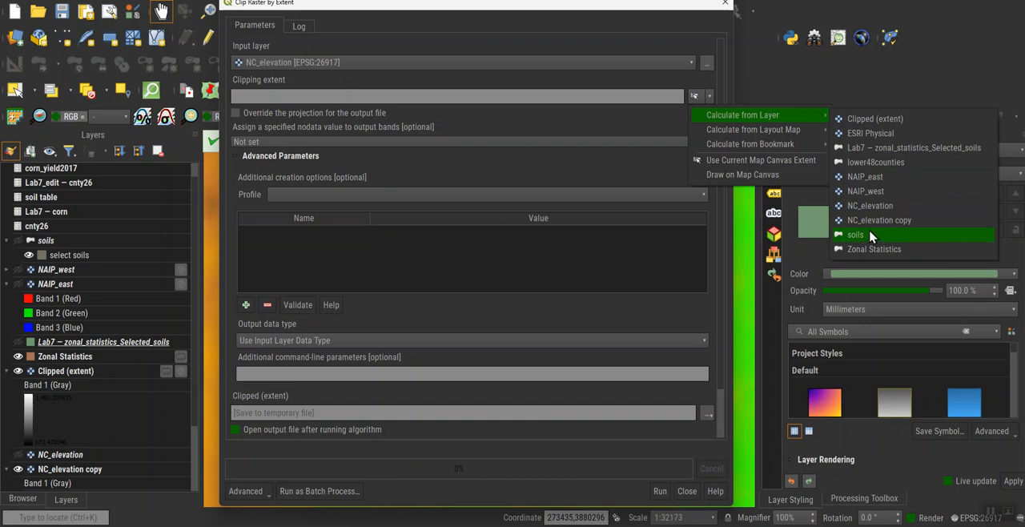
{"action": "left_click", "coordinate": [884, 149]}
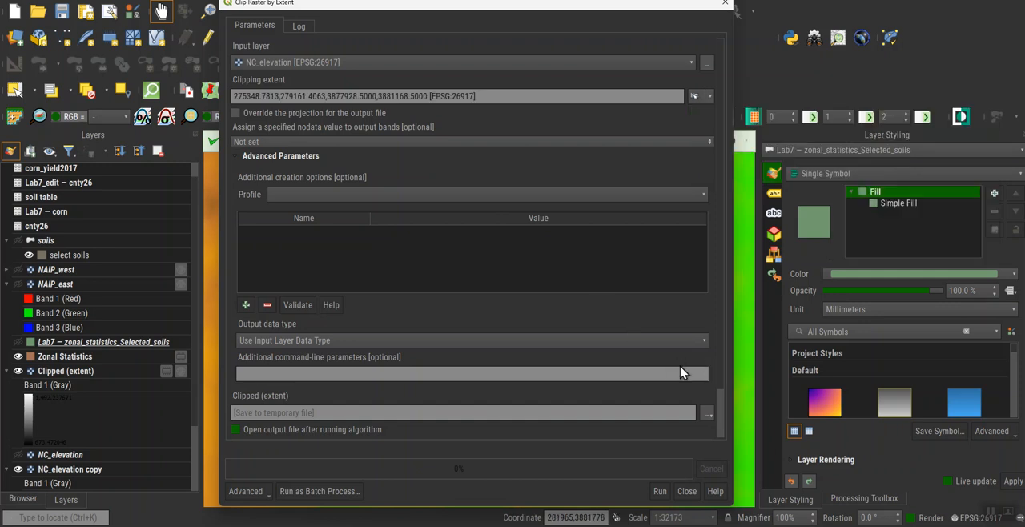
Assign the nodata value -9999, run the extent clip to a temporary file, and close the tool.
{"action": "scroll", "coordinate": [596, 370], "scroll_direction": "down", "scroll_amount": 2}
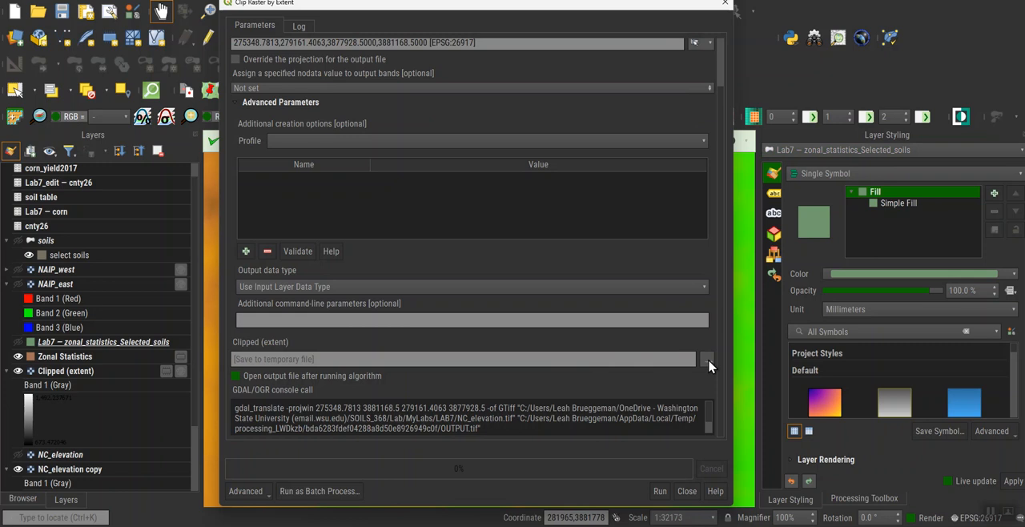
{"action": "left_click", "coordinate": [709, 366]}
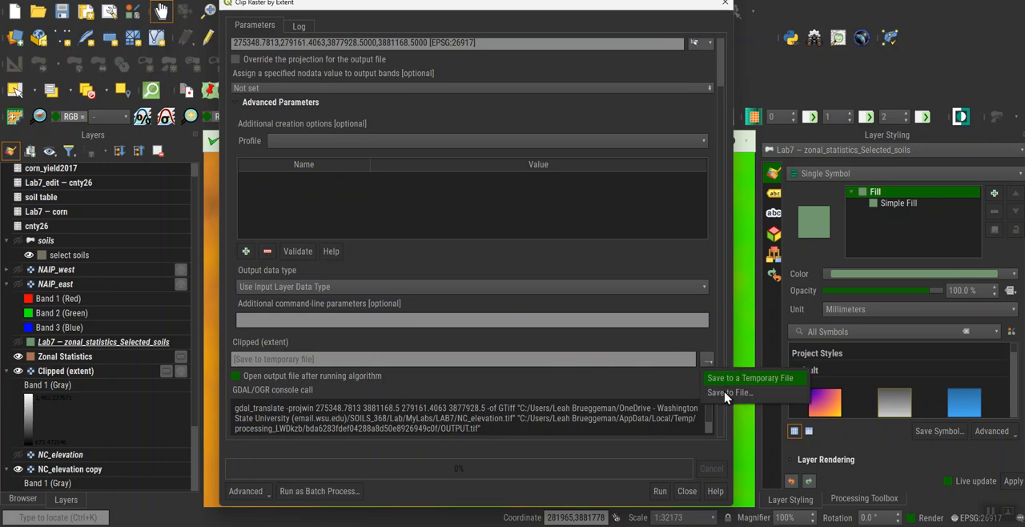
{"action": "left_click", "coordinate": [627, 371]}
{"action": "scroll", "coordinate": [509, 167], "scroll_direction": "up", "scroll_amount": 2}
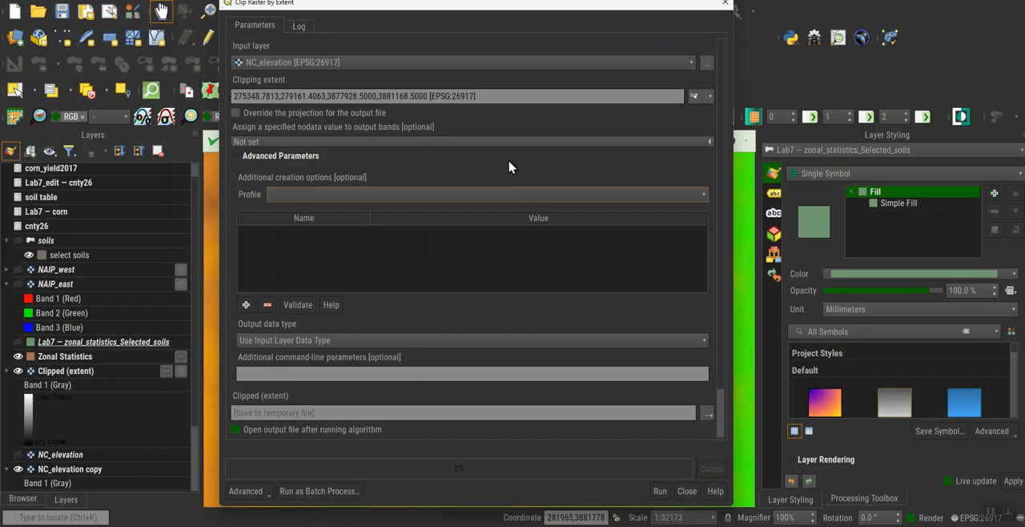
{"action": "scroll", "coordinate": [509, 166], "scroll_direction": "down", "scroll_amount": 2}
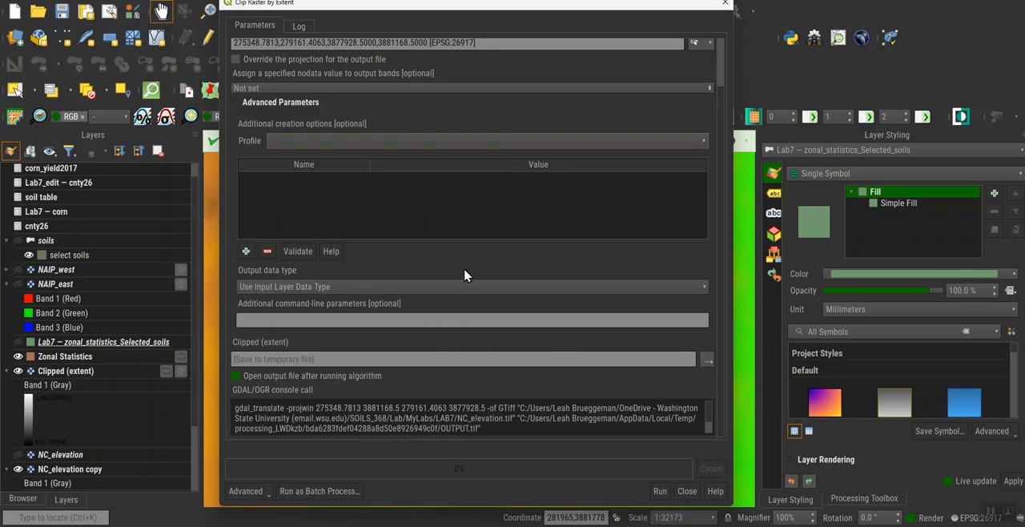
{"action": "scroll", "coordinate": [485, 247], "scroll_direction": "up", "scroll_amount": 2}
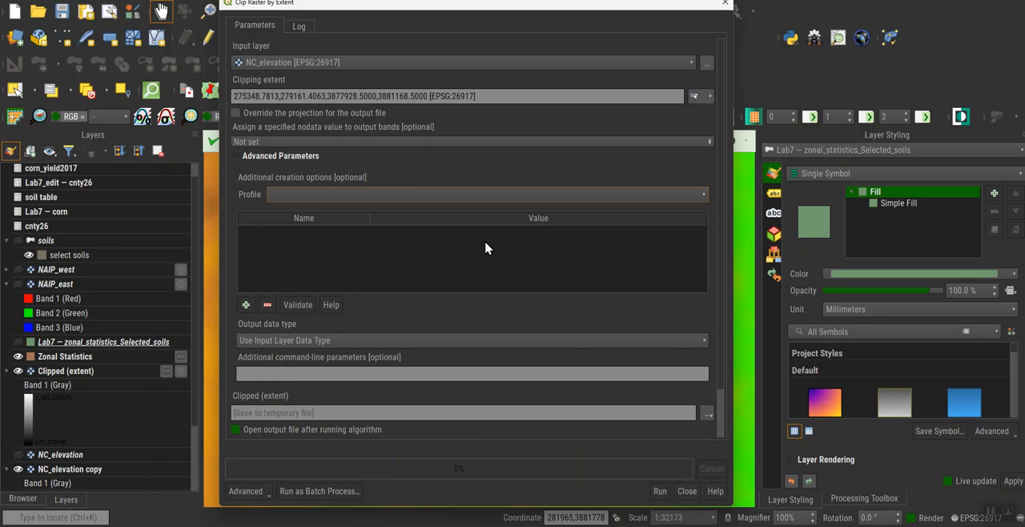
{"action": "left_click", "coordinate": [403, 143]}
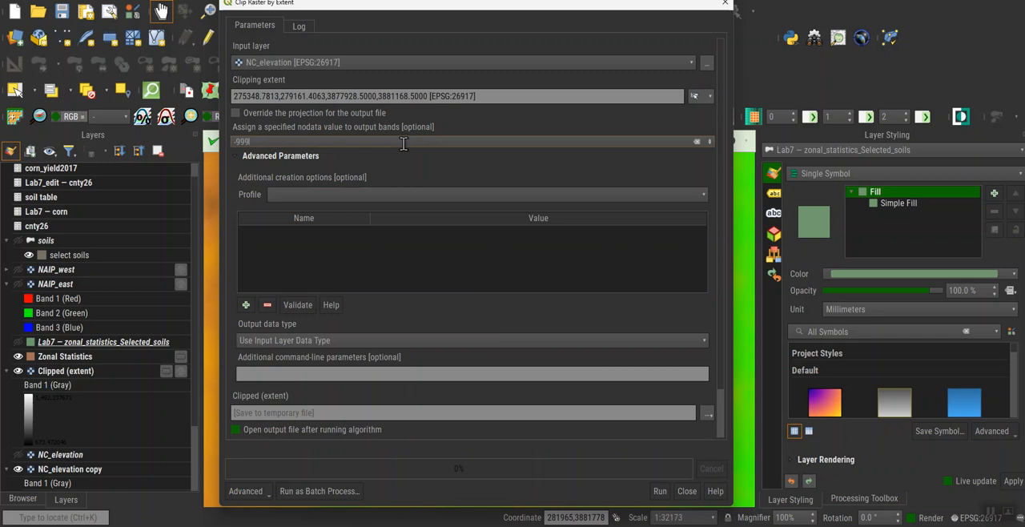
{"action": "left_click", "coordinate": [659, 490]}
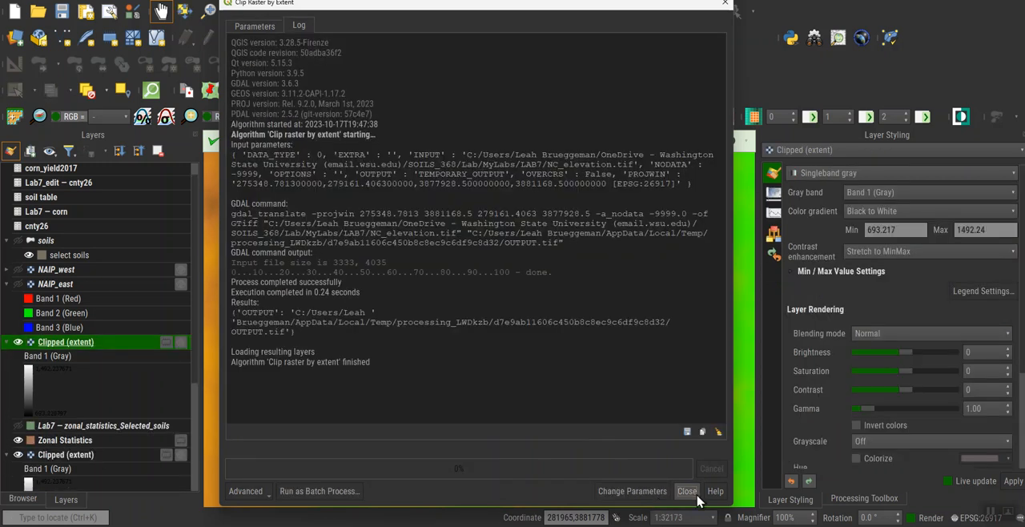
{"action": "left_click", "coordinate": [686, 491]}
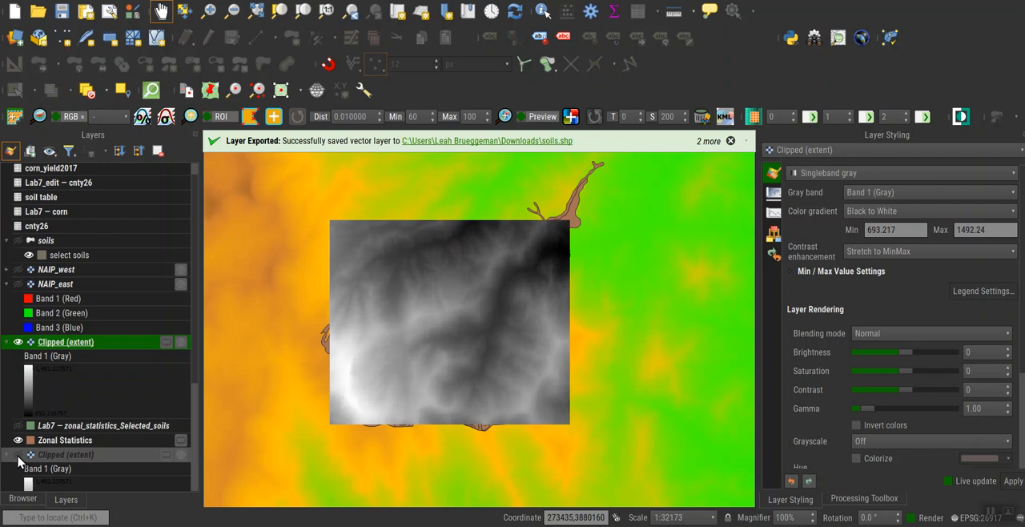
Toggle the earlier Clipped (extent) layer to compare both clips, and remove the selected-soils Clipped (extent) layer from the project.
{"action": "left_click", "coordinate": [18, 439]}
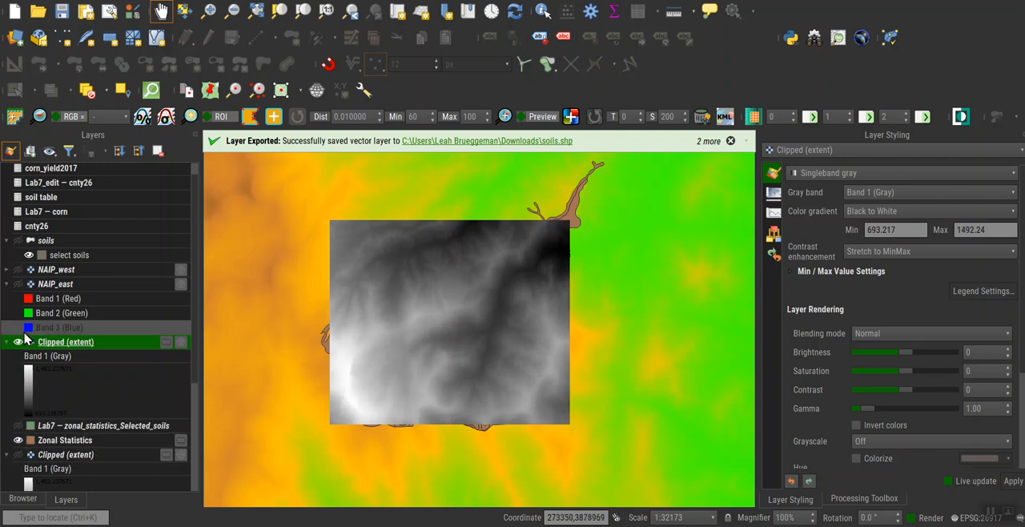
{"action": "left_click", "coordinate": [17, 454]}
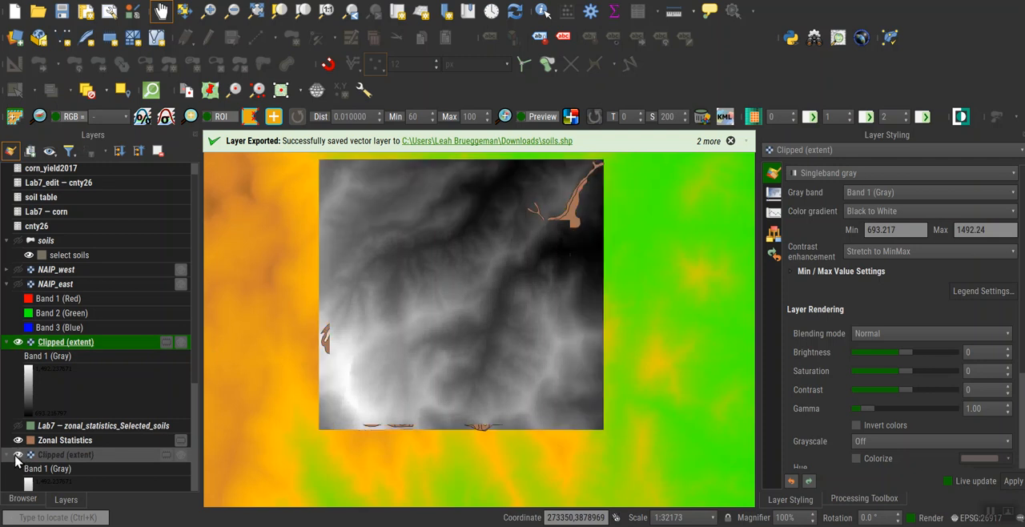
{"action": "left_click", "coordinate": [159, 152]}
{"action": "left_click", "coordinate": [529, 267]}
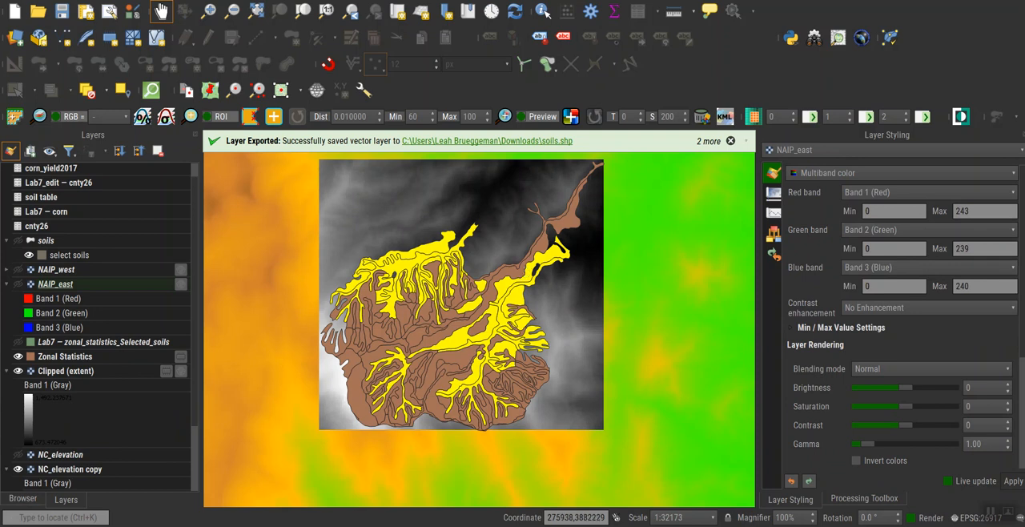
Set up a raster clip by mask layer with NC_elevation as input and Zonal Statistics as the mask.
{"action": "left_click", "coordinate": [224, 0]}
{"action": "mouse_move", "coordinate": [268, 87]}
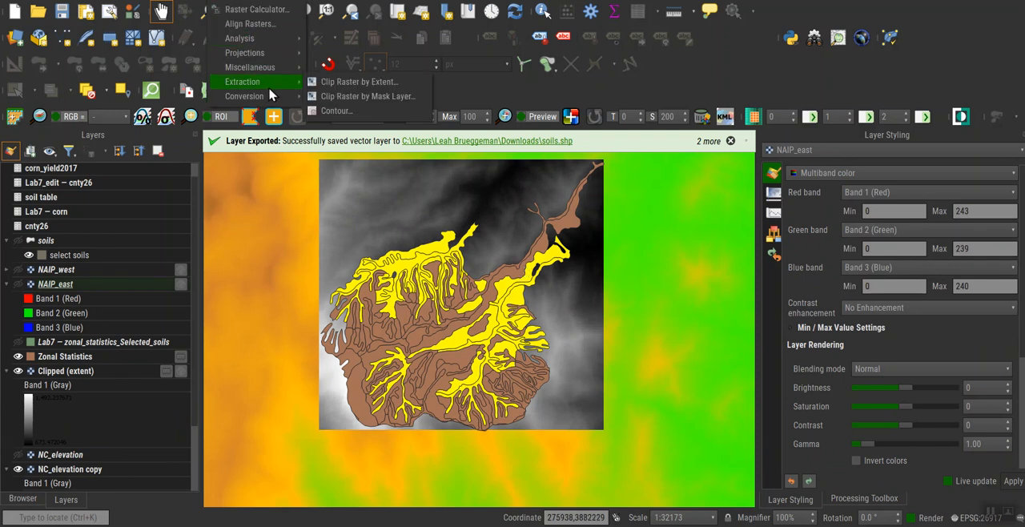
{"action": "left_click", "coordinate": [354, 97]}
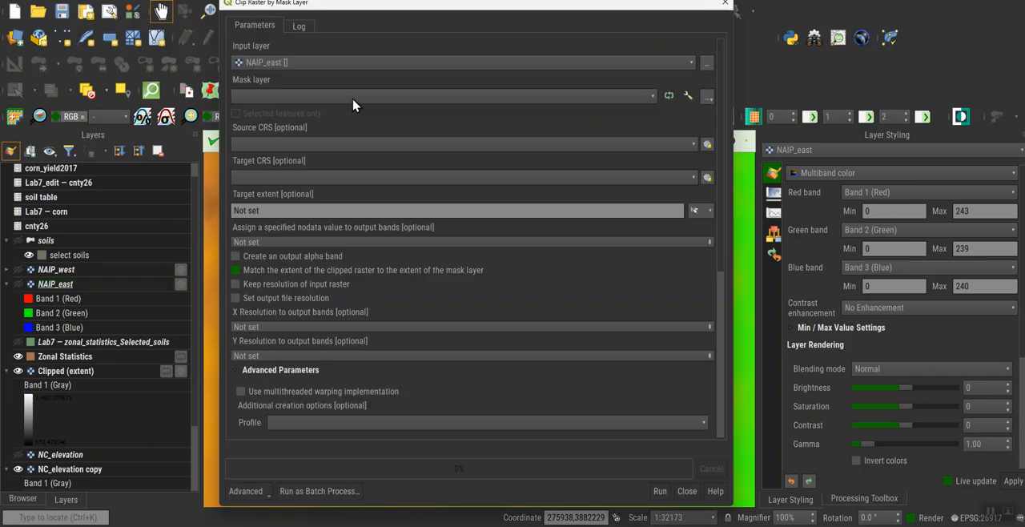
{"action": "left_click", "coordinate": [444, 69]}
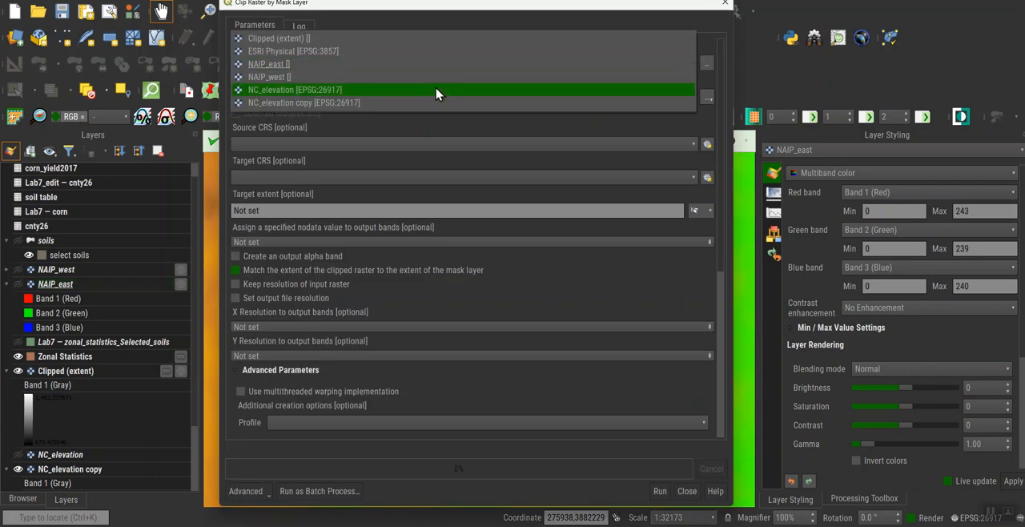
{"action": "left_click", "coordinate": [435, 96]}
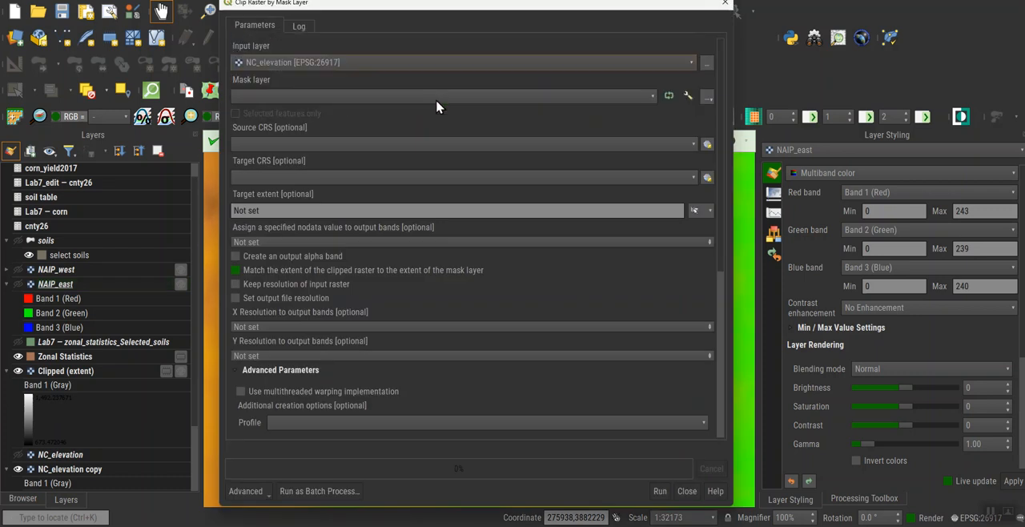
{"action": "left_click", "coordinate": [437, 101]}
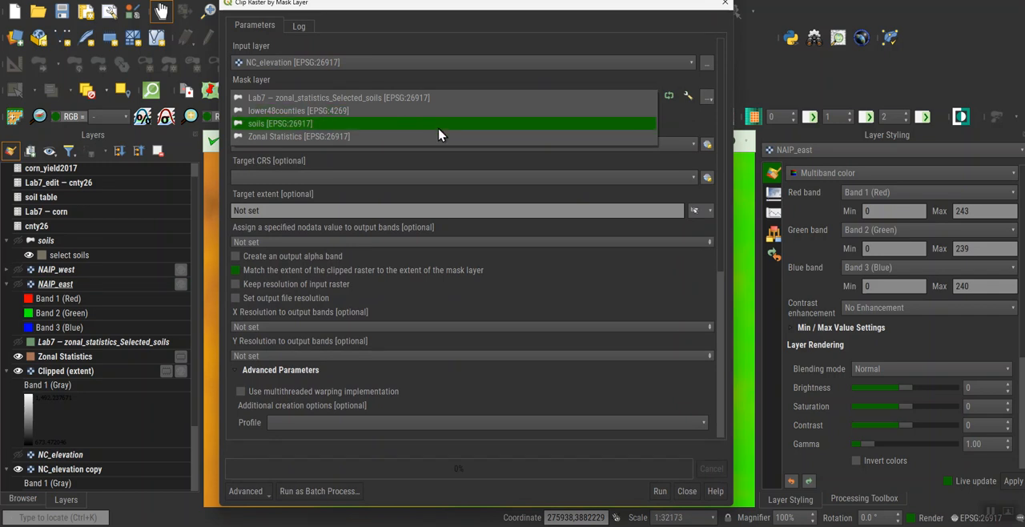
{"action": "left_click", "coordinate": [441, 136]}
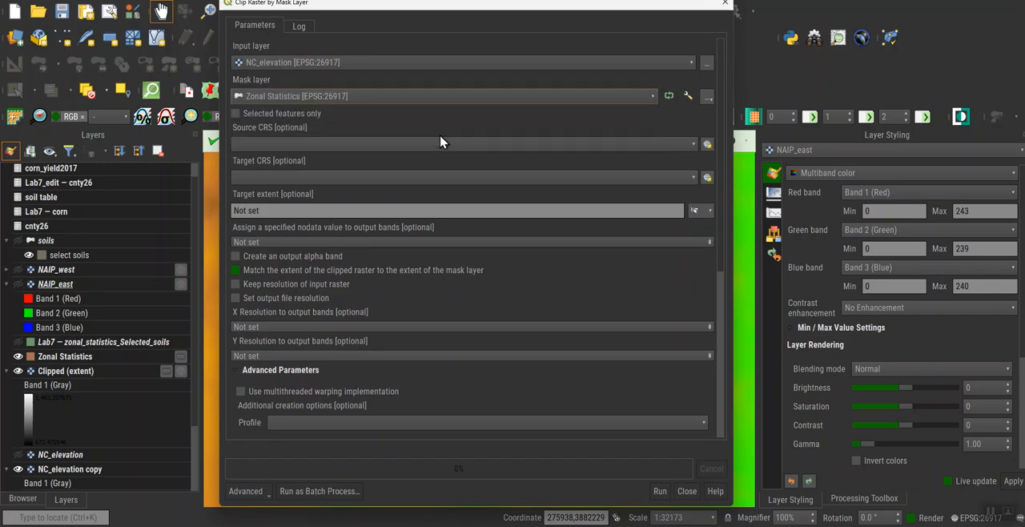
{"action": "left_click", "coordinate": [444, 98]}
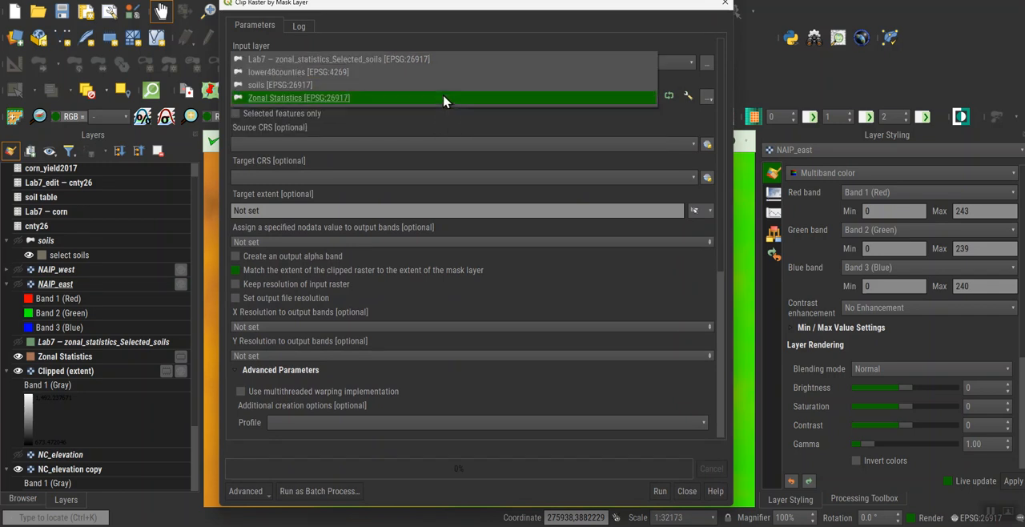
{"action": "left_click", "coordinate": [445, 98]}
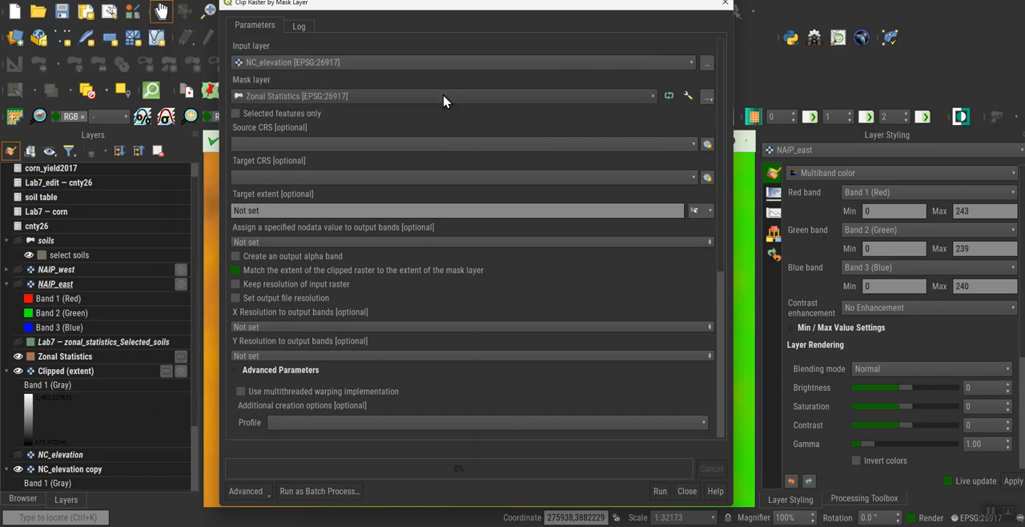
Try to run the mask-layer clip with the target extent calculated from soils, and close the tool.
{"action": "left_click", "coordinate": [710, 210]}
{"action": "mouse_move", "coordinate": [723, 232]}
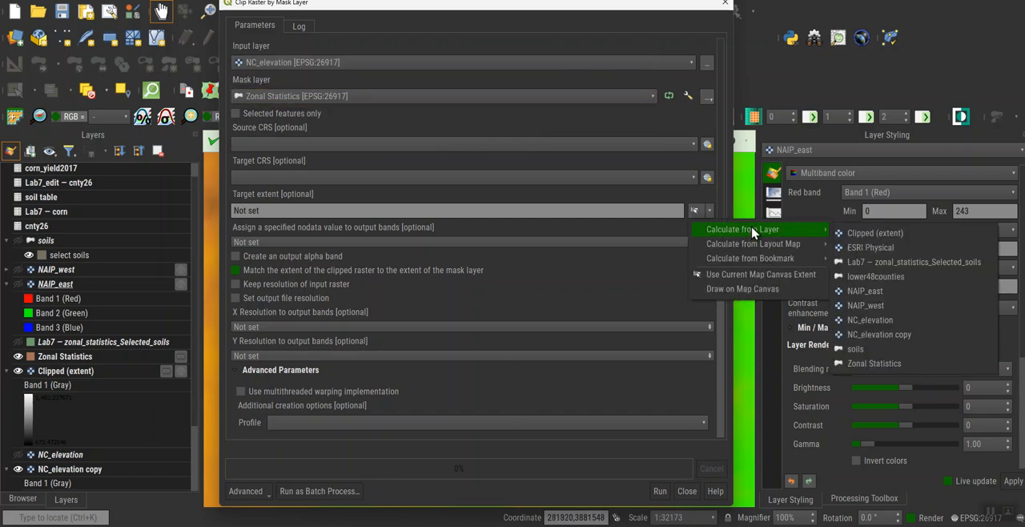
{"action": "left_click", "coordinate": [877, 350]}
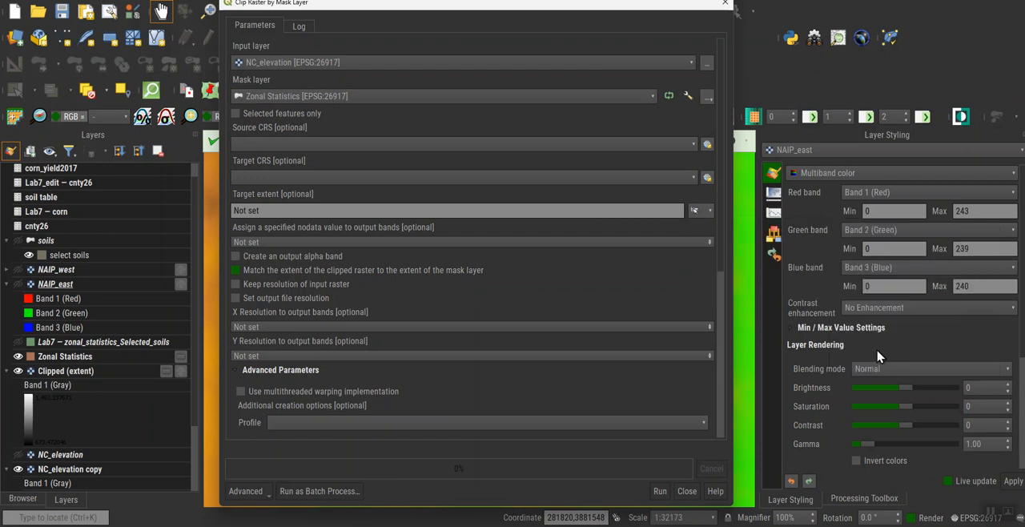
{"action": "left_click", "coordinate": [662, 492]}
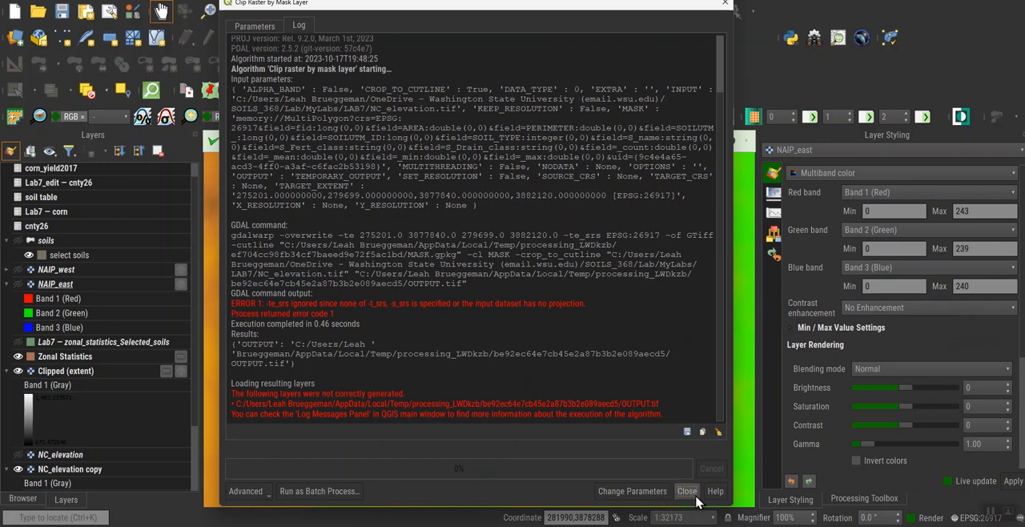
{"action": "left_click", "coordinate": [691, 493]}
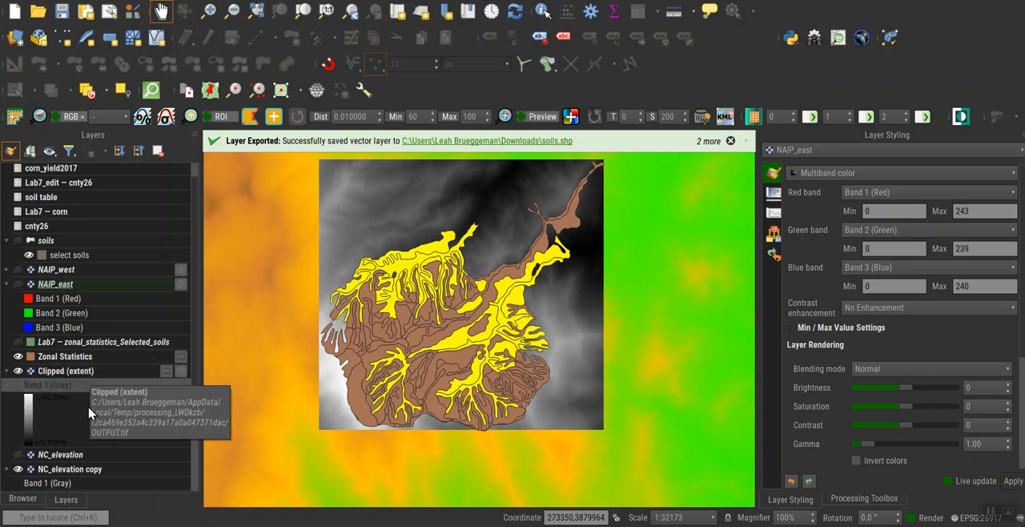
Copy the style of NC_elevation copy onto the Clipped (extent) layer, and hide the NC_elevation copy layer.
{"action": "scroll", "coordinate": [88, 416], "scroll_direction": "down", "scroll_amount": 2}
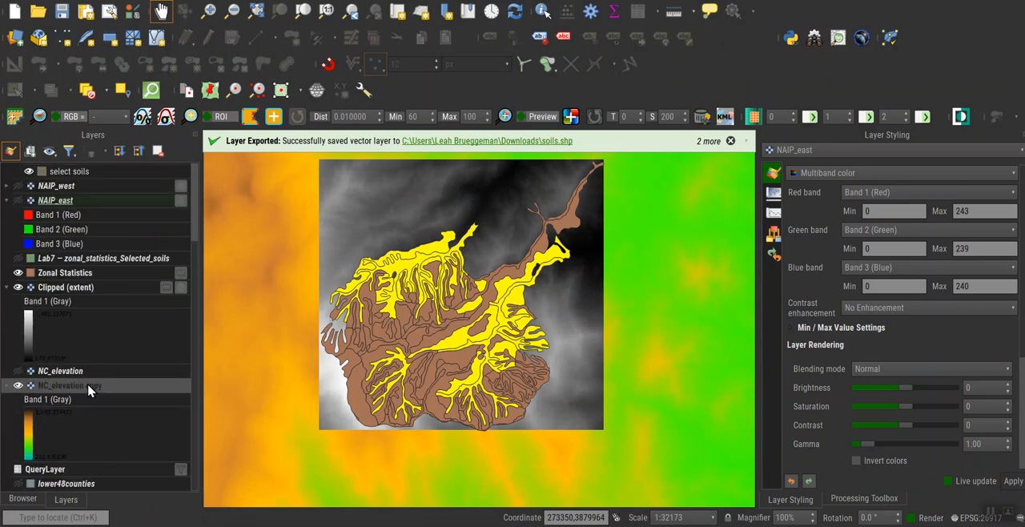
{"action": "right_click", "coordinate": [90, 389]}
{"action": "mouse_move", "coordinate": [184, 349]}
{"action": "left_click", "coordinate": [230, 352]}
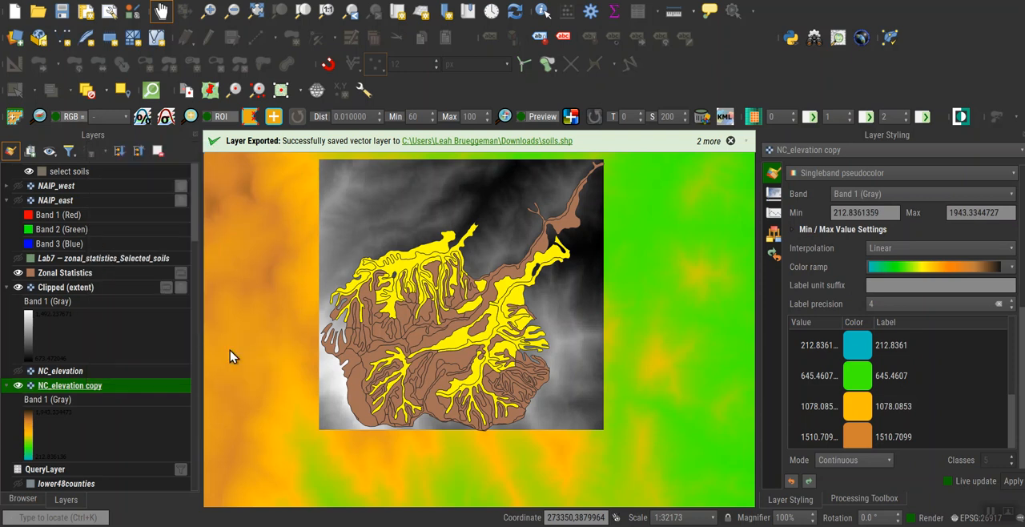
{"action": "right_click", "coordinate": [104, 293]}
{"action": "mouse_move", "coordinate": [190, 483]}
{"action": "left_click", "coordinate": [264, 491]}
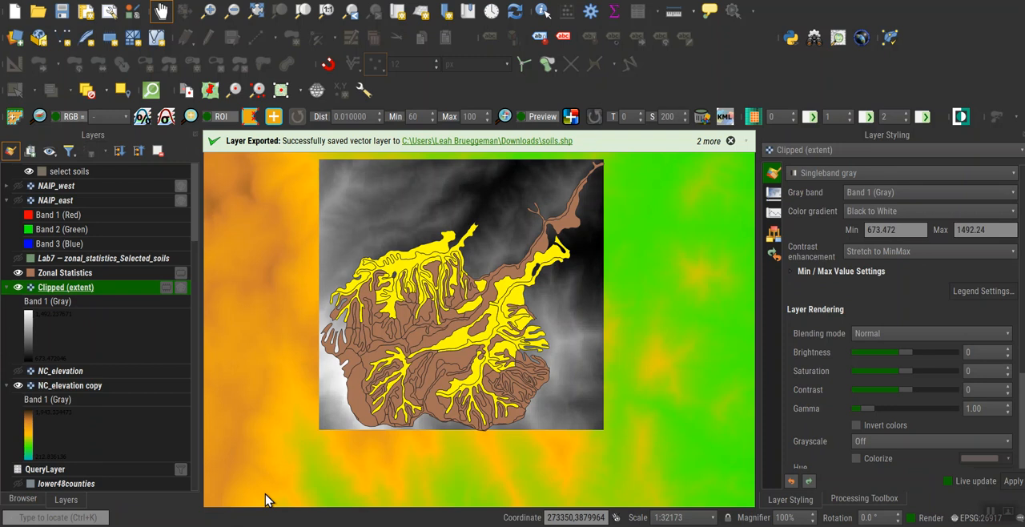
{"action": "left_click", "coordinate": [18, 386]}
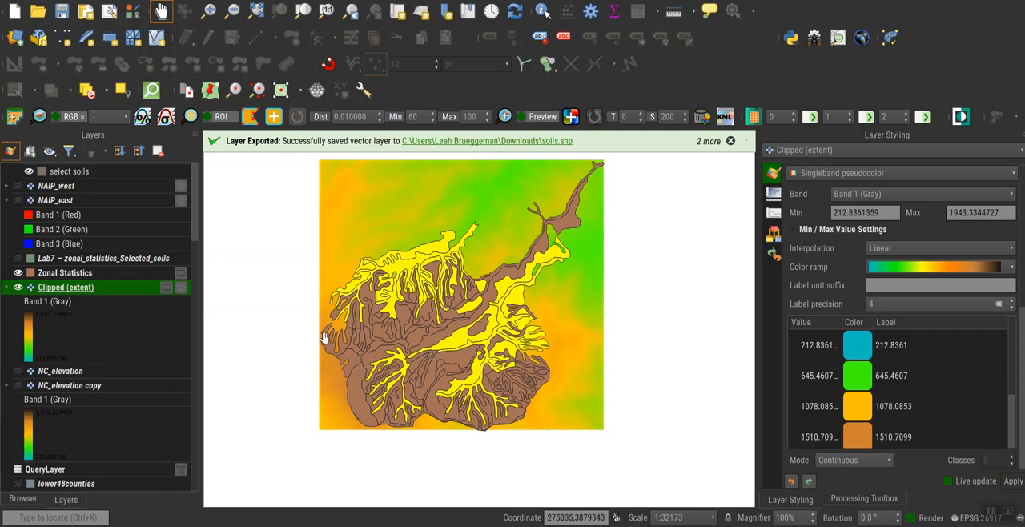
Duplicate the Clipped (extent) layer and set the copy's renderer to Hillshade.
{"action": "scroll", "coordinate": [441, 337], "scroll_direction": "up", "scroll_amount": 2}
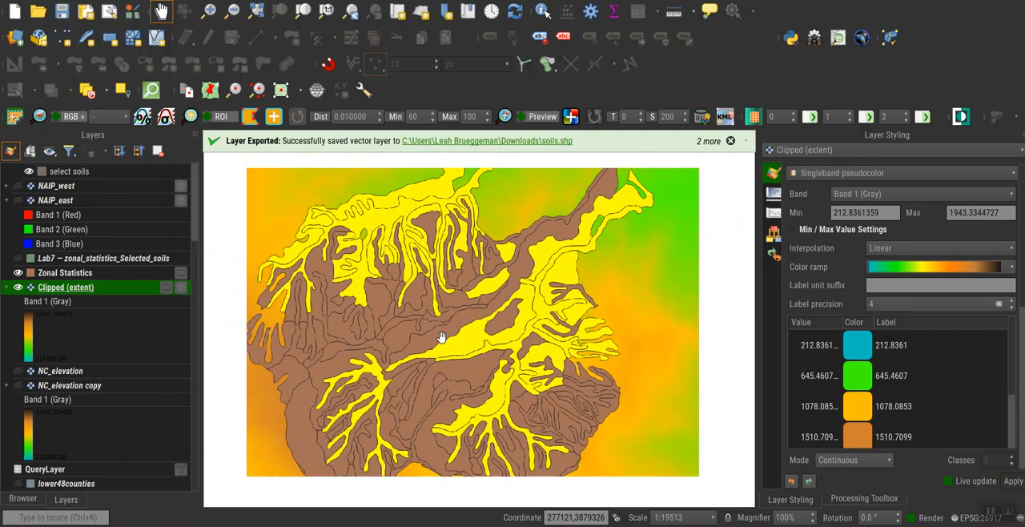
{"action": "scroll", "coordinate": [441, 337], "scroll_direction": "down", "scroll_amount": 2}
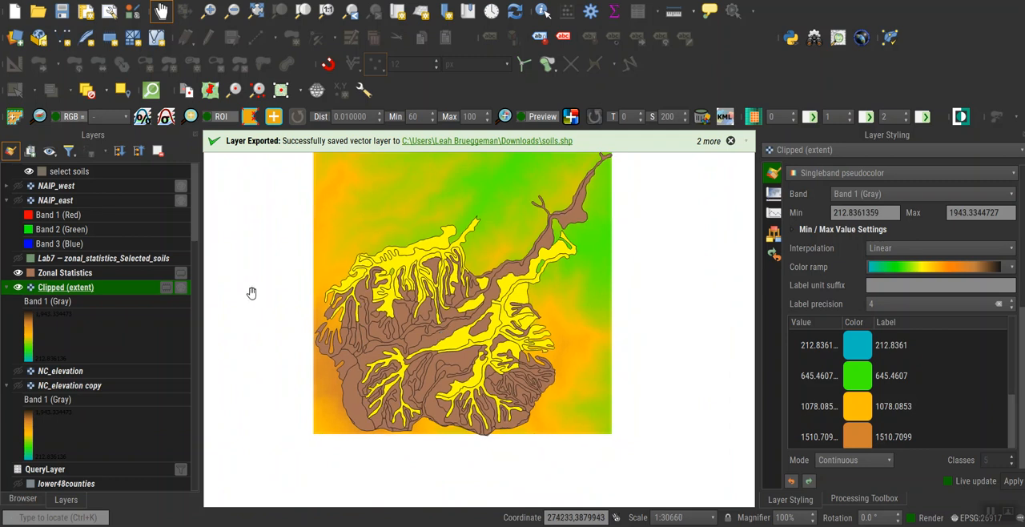
{"action": "right_click", "coordinate": [104, 293]}
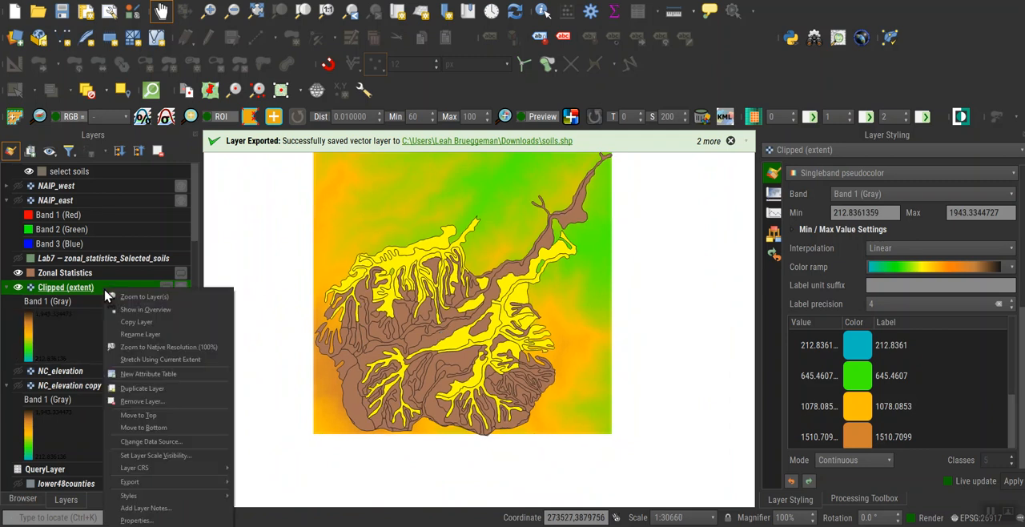
{"action": "left_click", "coordinate": [145, 389]}
{"action": "left_click", "coordinate": [80, 371]}
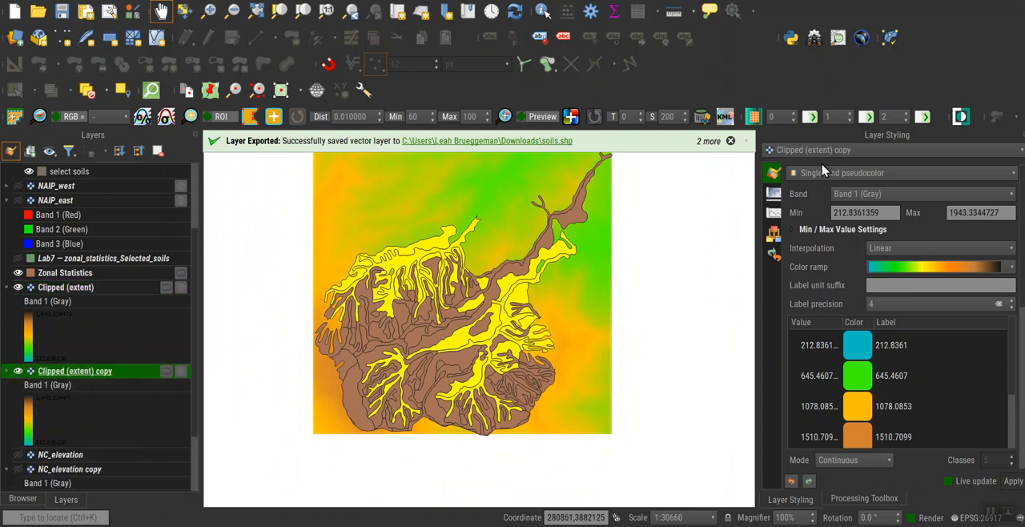
{"action": "left_click", "coordinate": [845, 173]}
{"action": "left_click", "coordinate": [841, 190]}
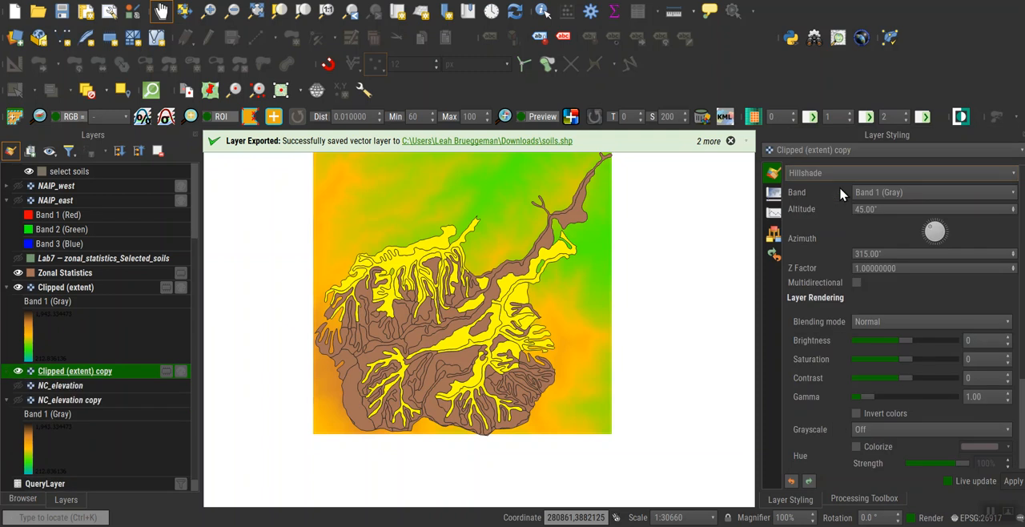
Set the hillshade copy's blending mode to Multiply and move it above the Clipped (extent) layer.
{"action": "left_click", "coordinate": [886, 323]}
{"action": "left_click", "coordinate": [897, 411]}
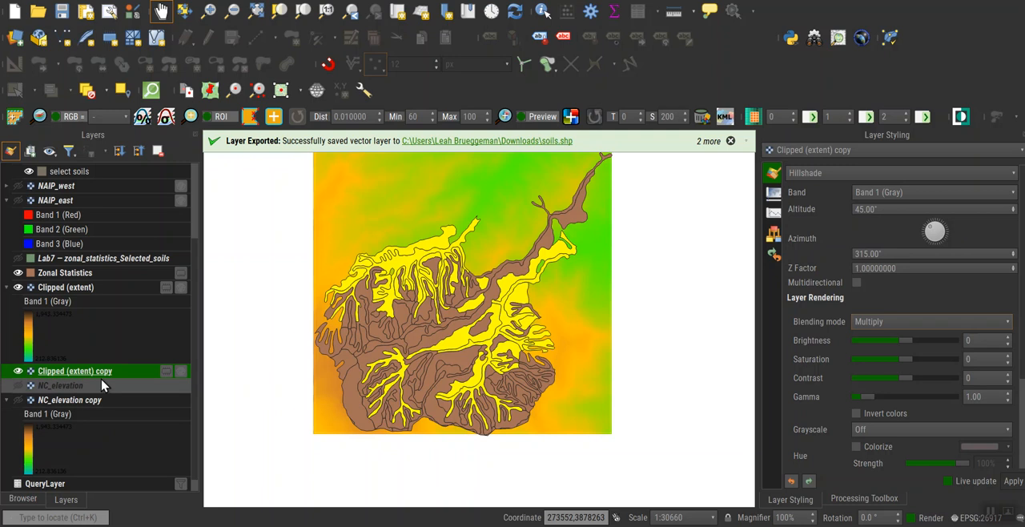
{"action": "left_click_drag", "start_coordinate": [106, 378], "coordinate": [90, 291]}
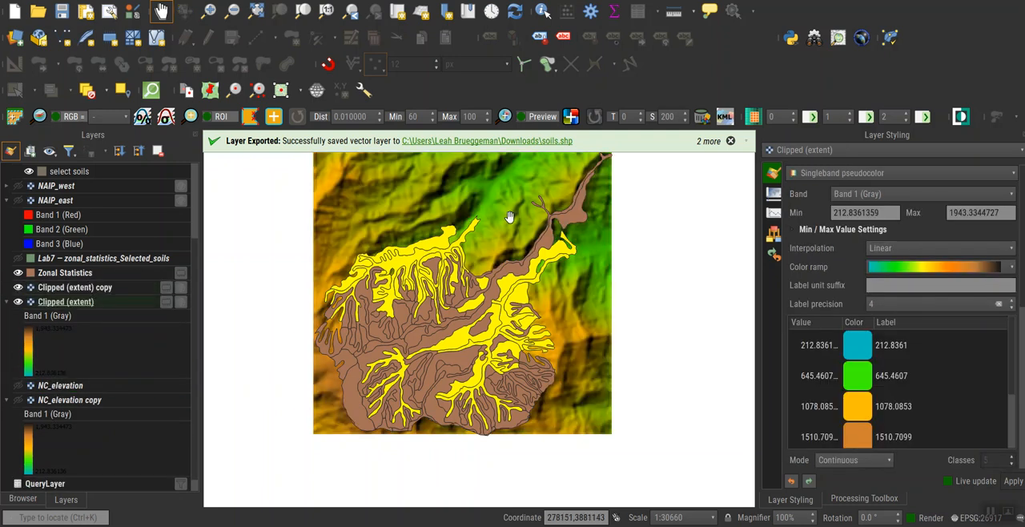
Rename the Clipped (extent) copy layer as hillshade and the Clipped (extent) layer as Elevation.
{"action": "right_click", "coordinate": [80, 293]}
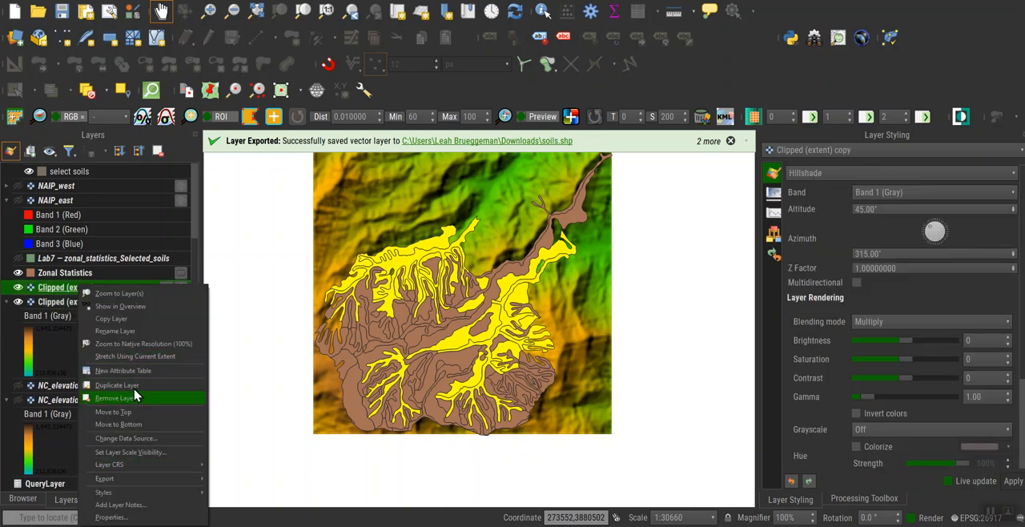
{"action": "left_click", "coordinate": [133, 331]}
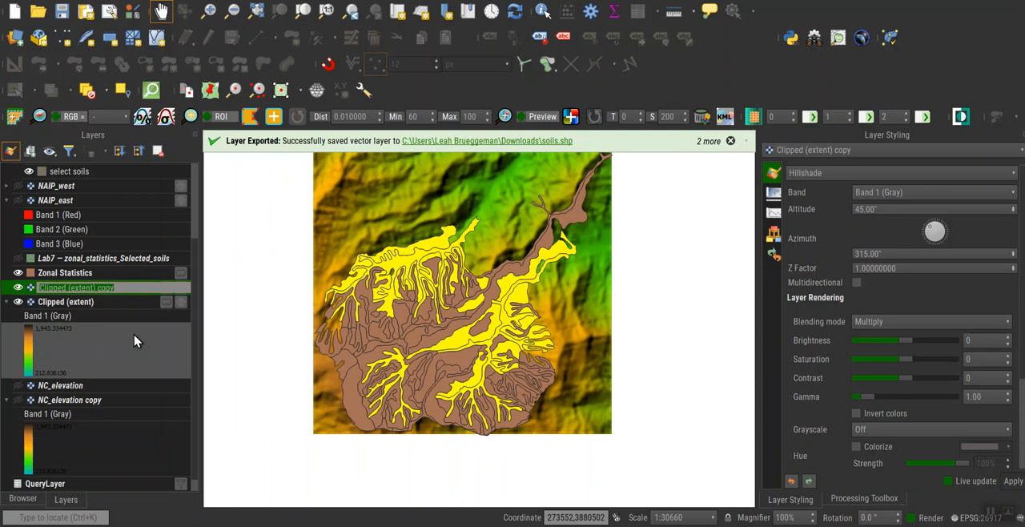
{"action": "type", "text": "Hillshade"}
{"action": "key", "text": "Return"}
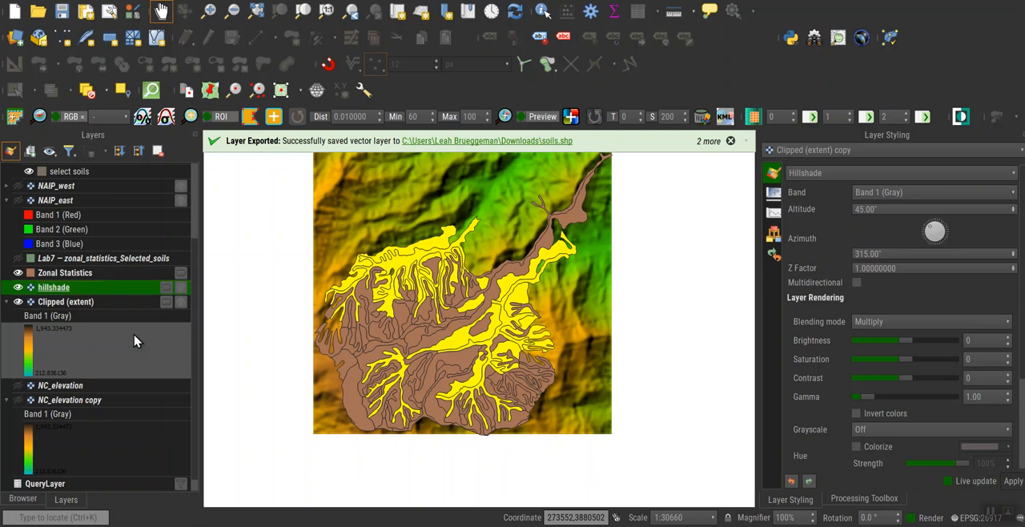
{"action": "right_click", "coordinate": [93, 306]}
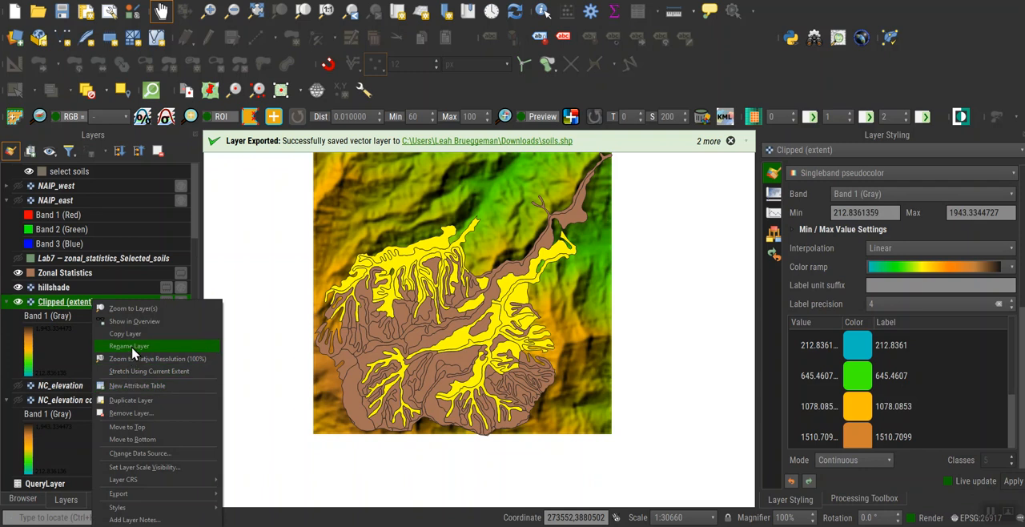
{"action": "left_click", "coordinate": [129, 346]}
{"action": "type", "text": "Elevation"}
{"action": "key", "text": "Return"}
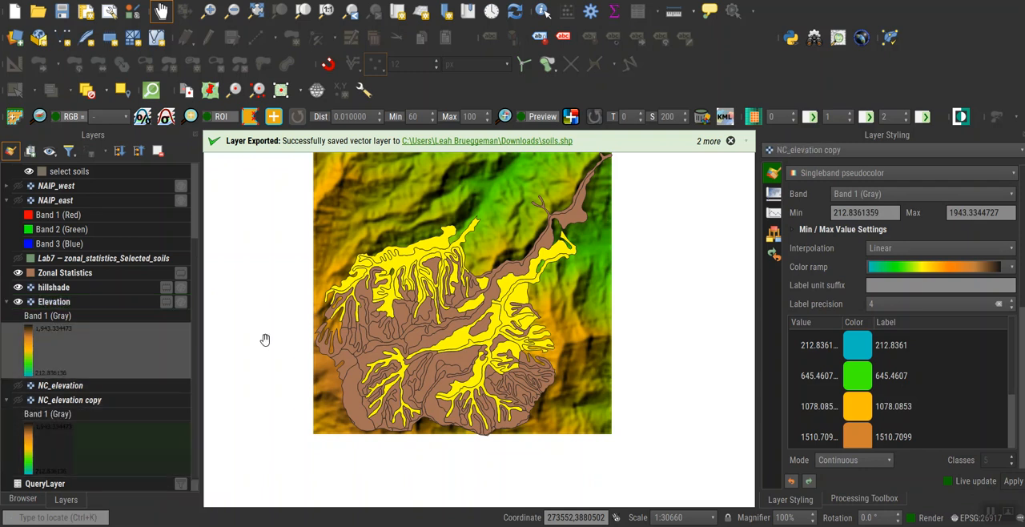
Clear the highlighted soil polygon selection on the map.
{"action": "left_click", "coordinate": [125, 432]}
{"action": "left_click", "coordinate": [337, 373]}
{"action": "left_click_drag", "start_coordinate": [558, 327], "coordinate": [440, 384]}
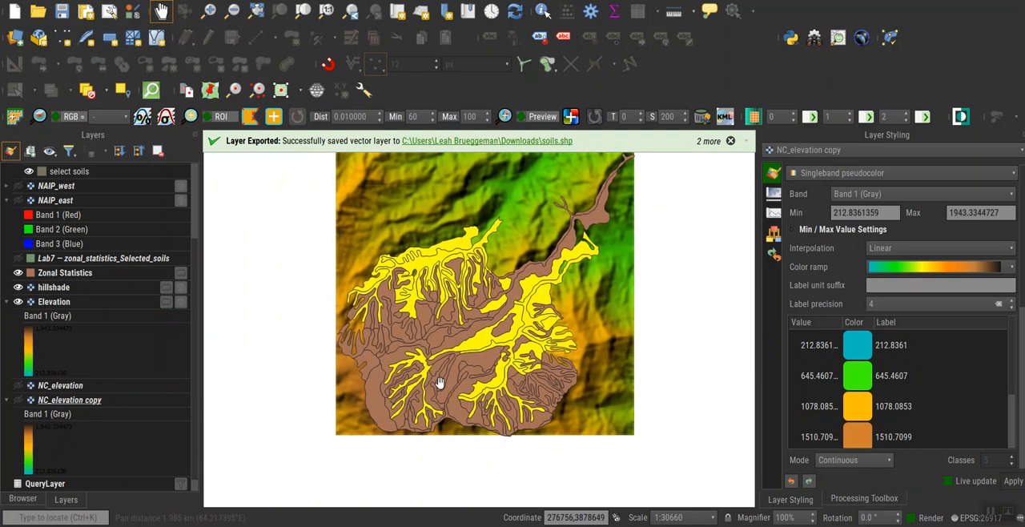
{"action": "left_click", "coordinate": [87, 91]}
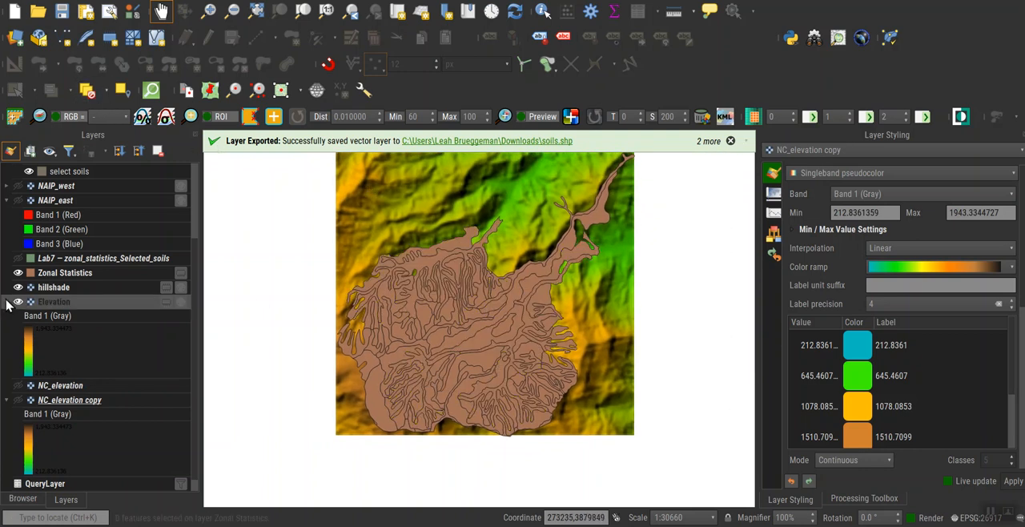
Show the Lab7 — zonal_statistics_Selected_soils layer and hide the Zonal Statistics layer.
{"action": "scroll", "coordinate": [16, 305], "scroll_direction": "up", "scroll_amount": 1}
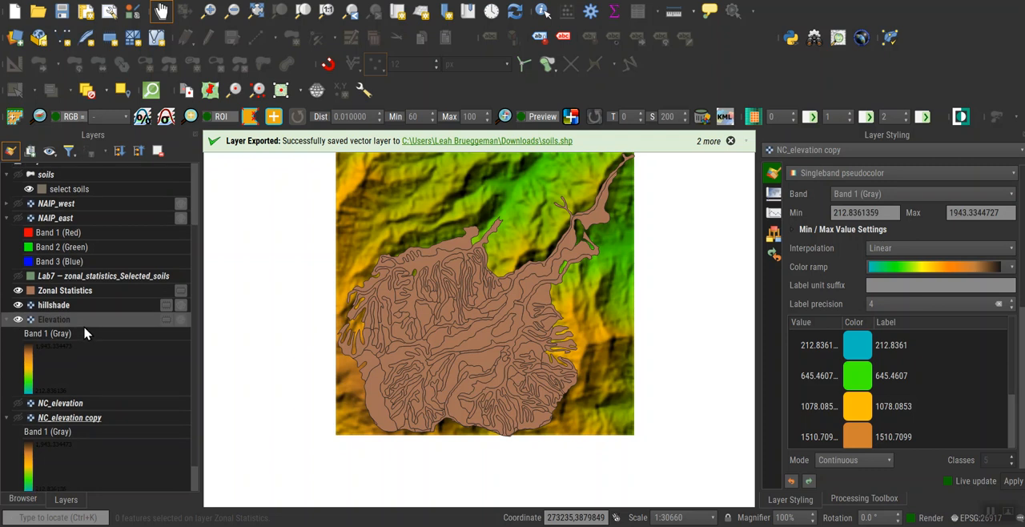
{"action": "left_click", "coordinate": [18, 278]}
{"action": "left_click", "coordinate": [18, 295]}
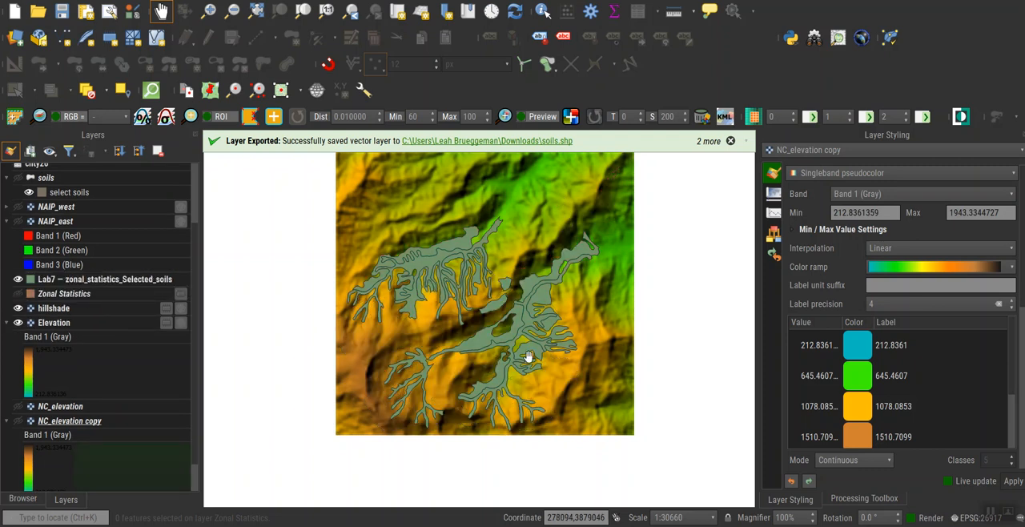
{"action": "scroll", "coordinate": [529, 357], "scroll_direction": "up", "scroll_amount": 1}
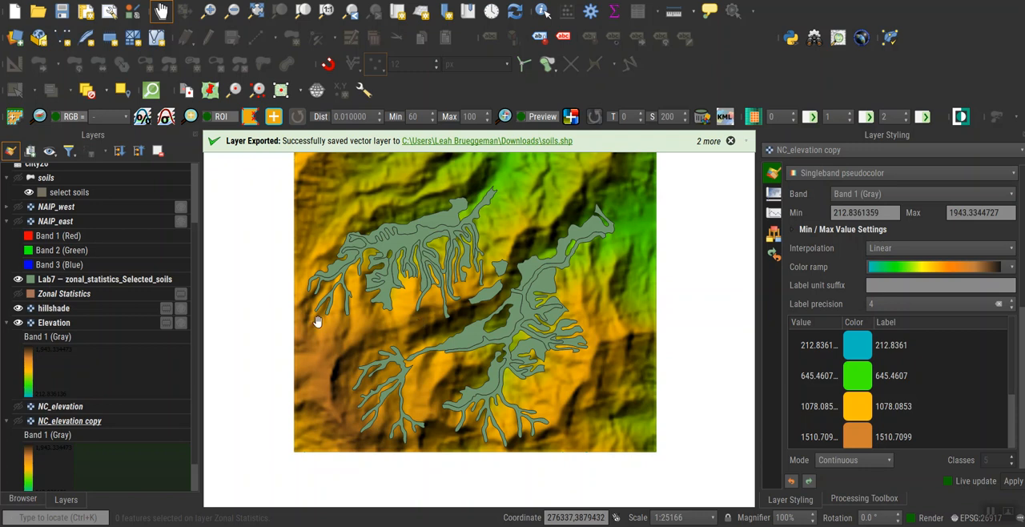
{"action": "left_click", "coordinate": [19, 322]}
{"action": "left_click", "coordinate": [18, 323]}
Set the Simple Fill color opacity of the Lab7 — zonal_statistics_Selected_soils layer to about 51%.
{"action": "left_click", "coordinate": [837, 154]}
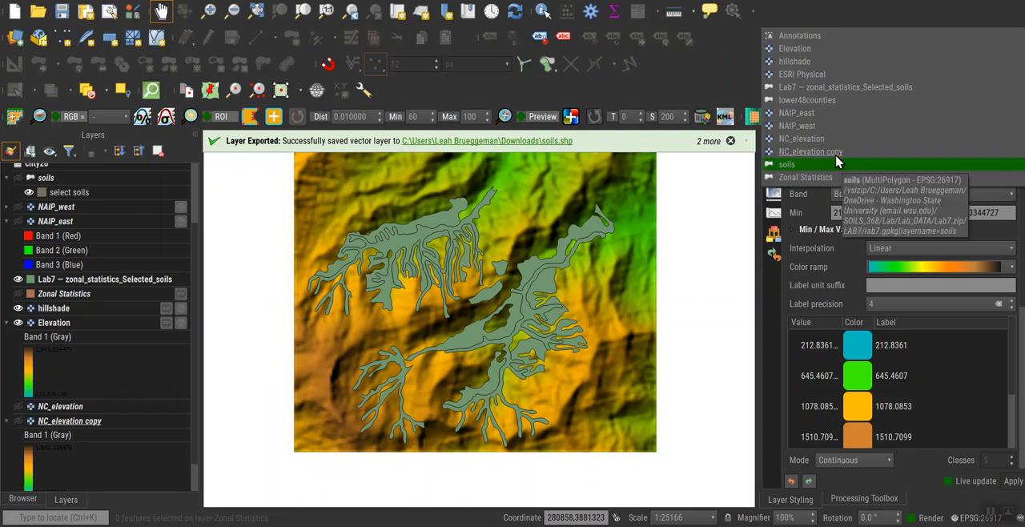
{"action": "key", "text": "Escape"}
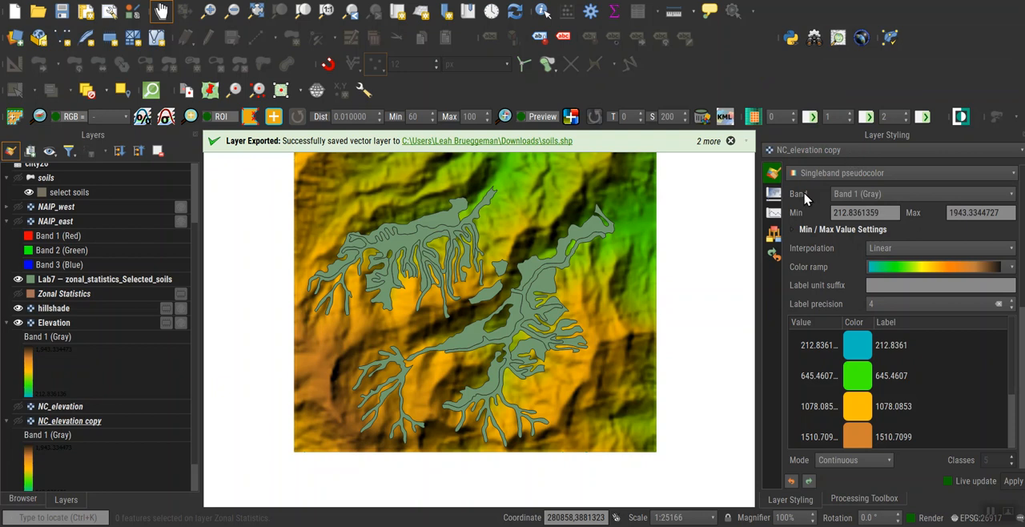
{"action": "left_click", "coordinate": [850, 155]}
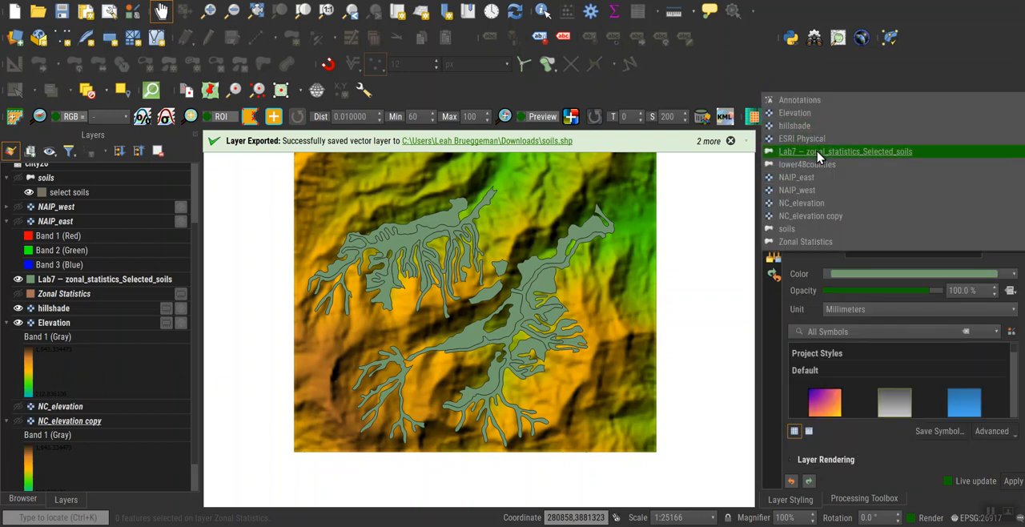
{"action": "left_click", "coordinate": [818, 152]}
{"action": "left_click", "coordinate": [886, 210]}
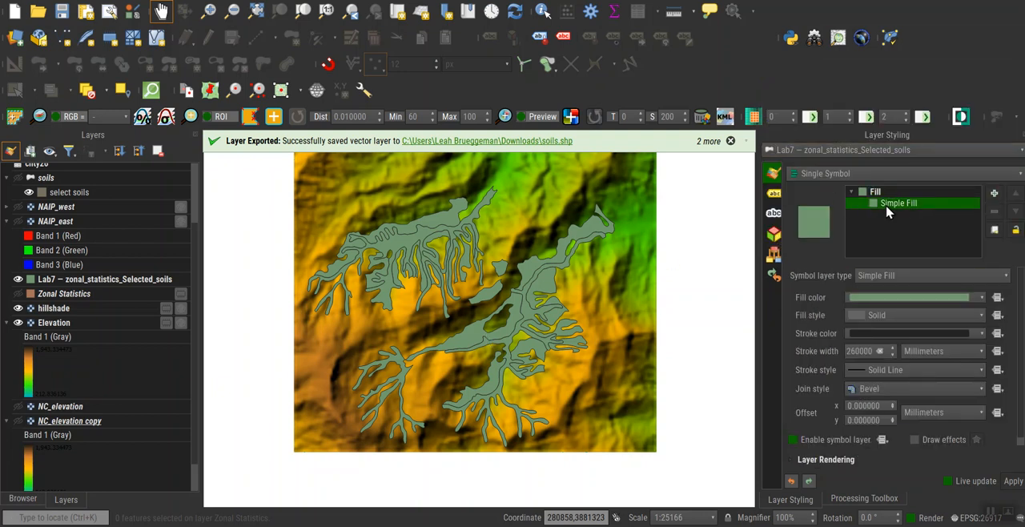
{"action": "left_click", "coordinate": [895, 300]}
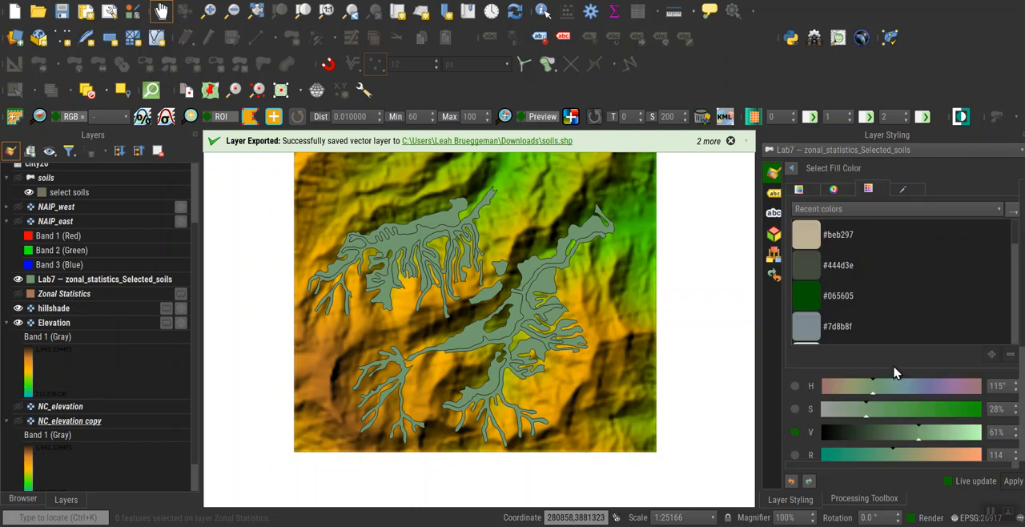
{"action": "scroll", "coordinate": [901, 302], "scroll_direction": "down", "scroll_amount": 6}
{"action": "scroll", "coordinate": [901, 302], "scroll_direction": "down", "scroll_amount": 3}
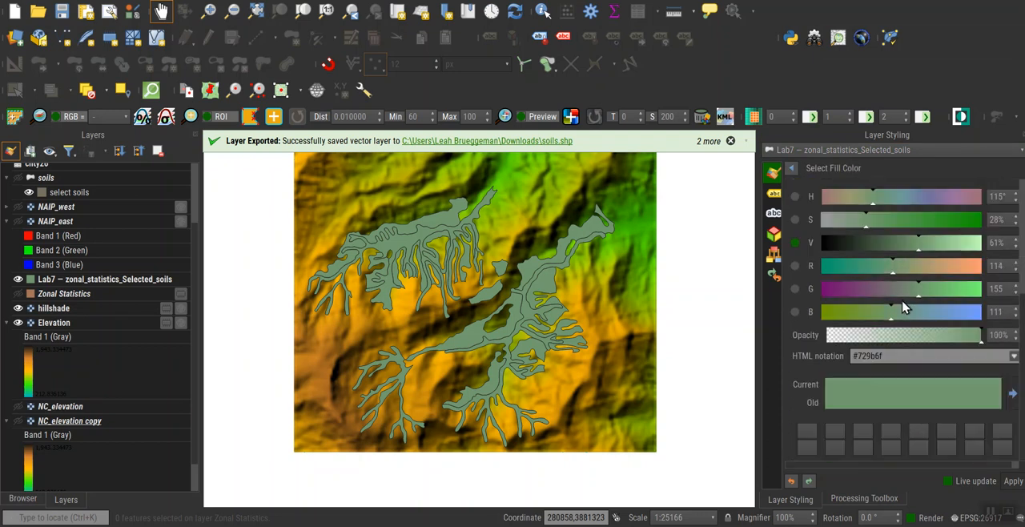
{"action": "left_click", "coordinate": [907, 334]}
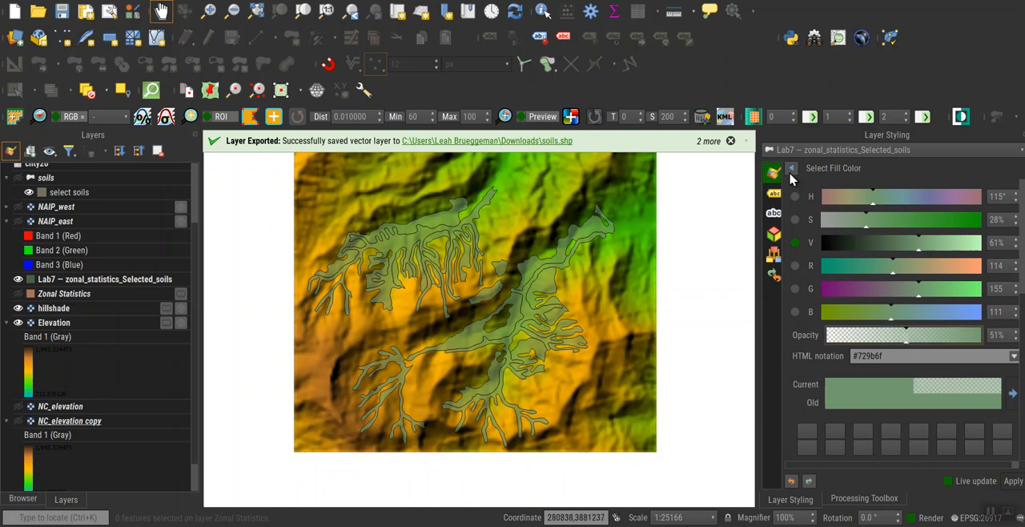
{"action": "left_click", "coordinate": [793, 174]}
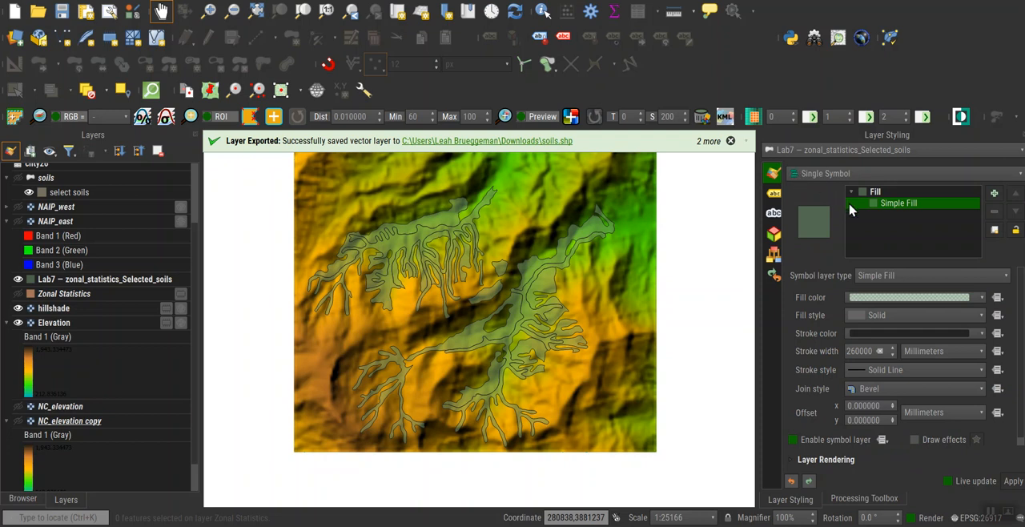
Try the Dense 1 and Diagonal X fill styles on the selected soils layer.
{"action": "left_click", "coordinate": [895, 317]}
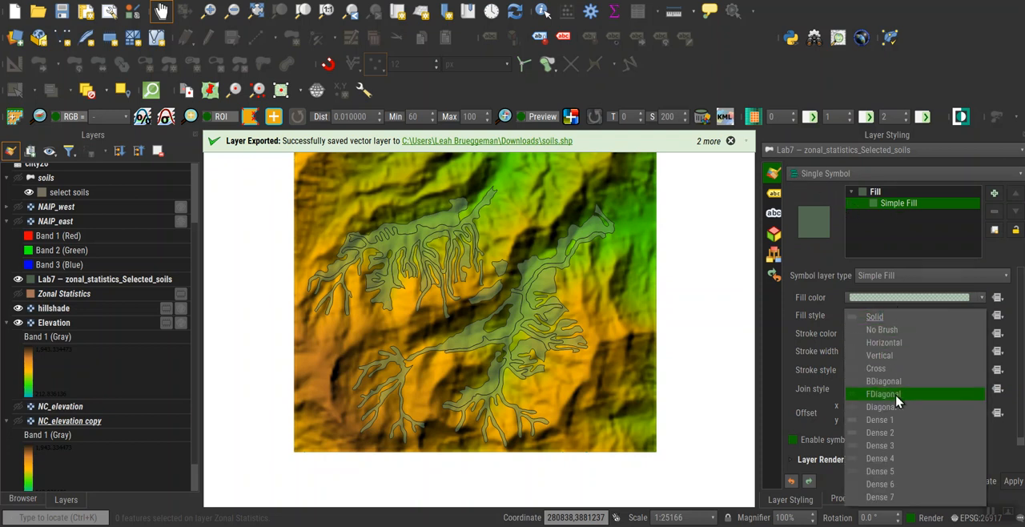
{"action": "left_click", "coordinate": [885, 425]}
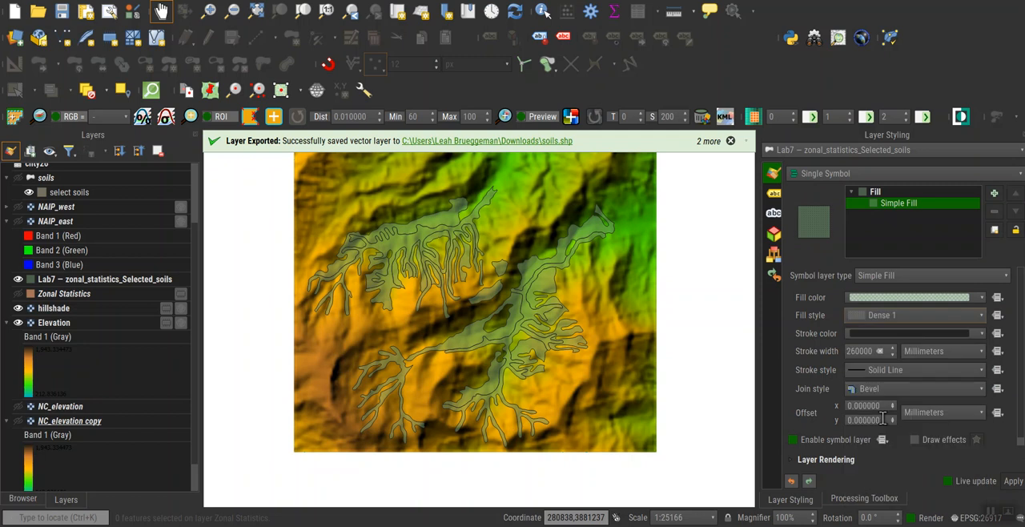
{"action": "left_click", "coordinate": [922, 322]}
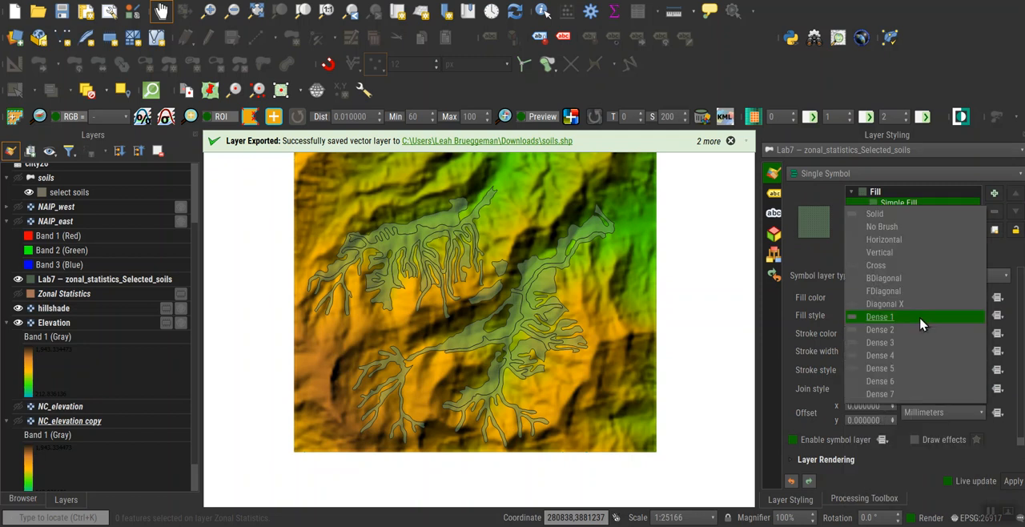
{"action": "left_click", "coordinate": [891, 305]}
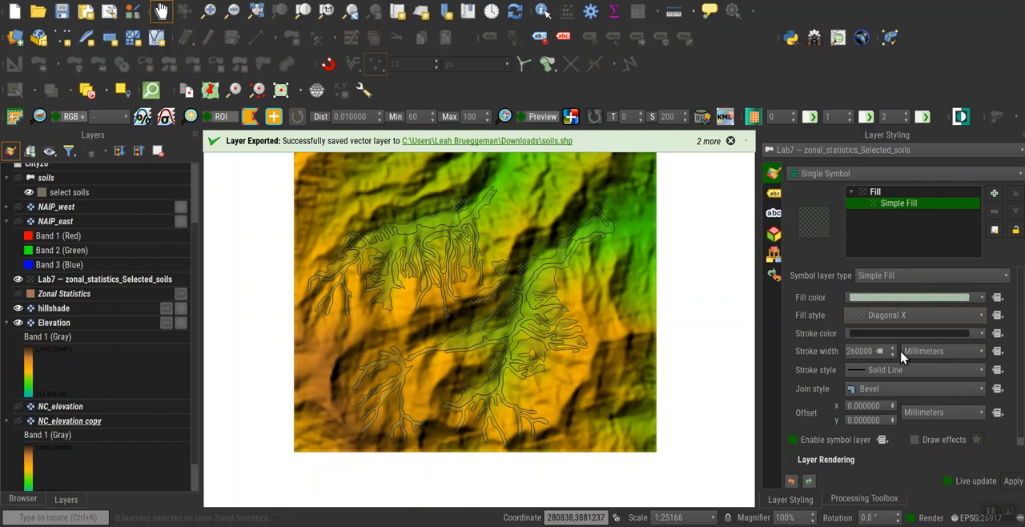
Set the selected soils layer's stroke width to 0.66 mm and its fill style to Solid.
{"action": "scroll", "coordinate": [893, 353], "scroll_direction": "up", "scroll_amount": 2}
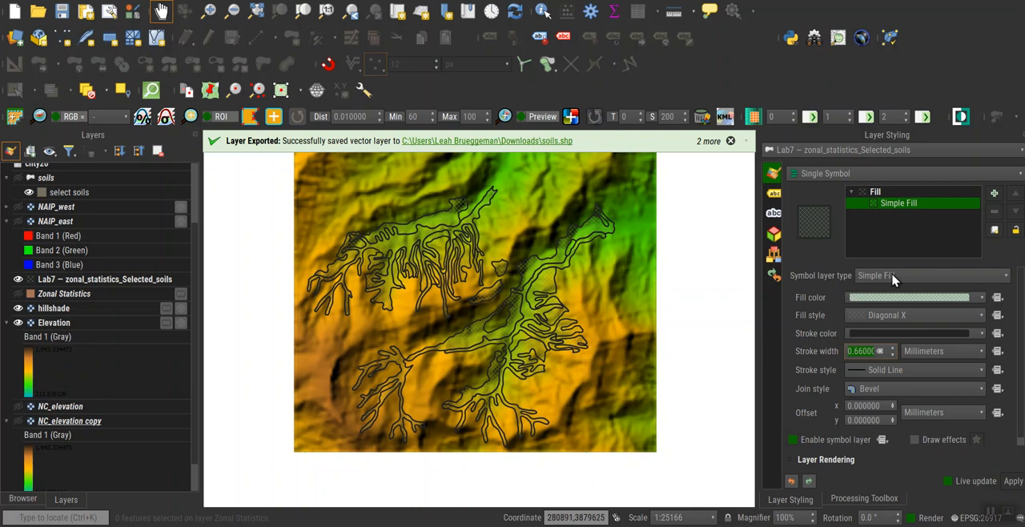
{"action": "left_click", "coordinate": [895, 317]}
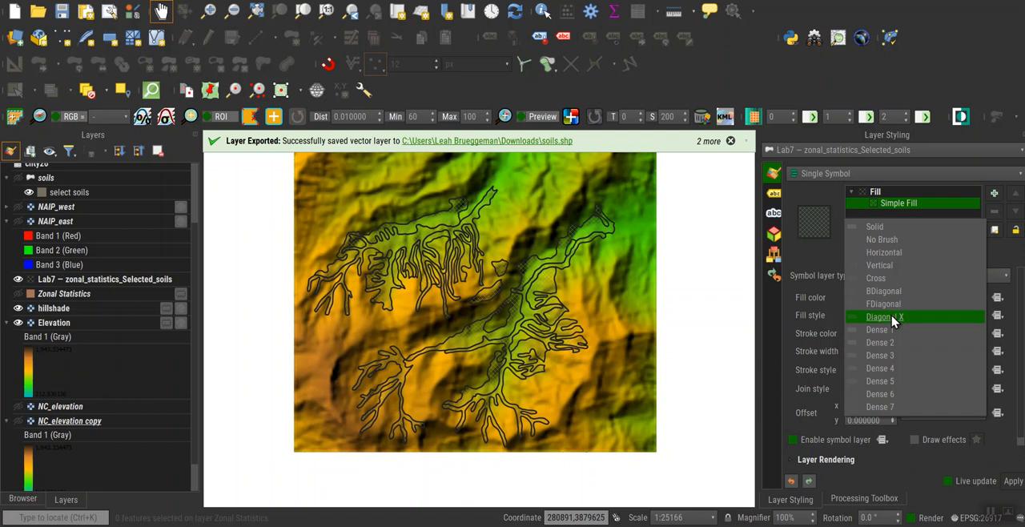
{"action": "left_click", "coordinate": [890, 229]}
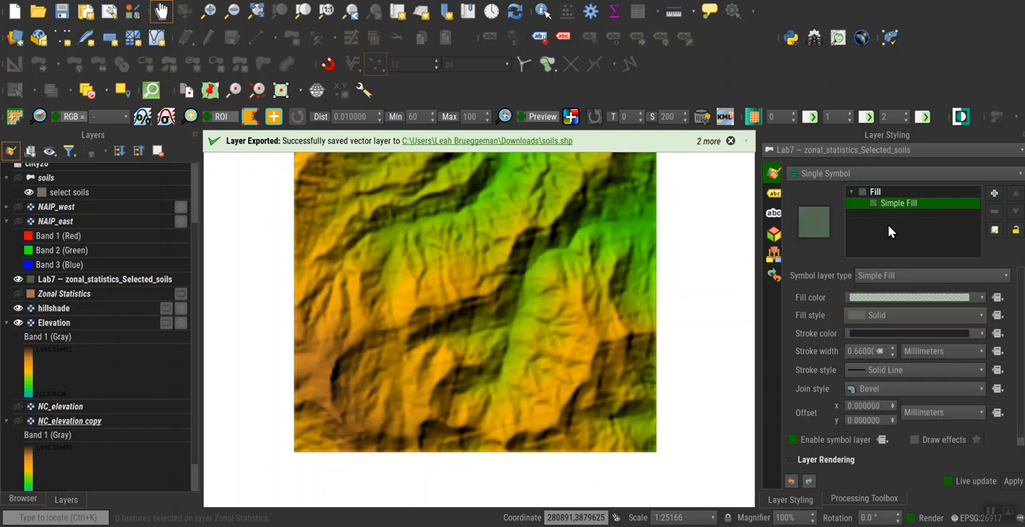
Raise the selected soils layer's fill color opacity to about 62%.
{"action": "left_click", "coordinate": [970, 298]}
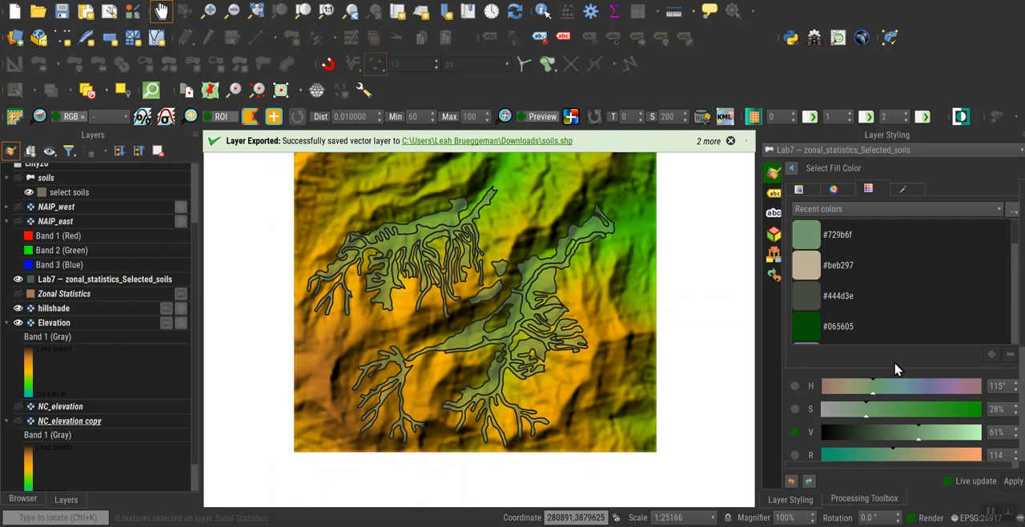
{"action": "scroll", "coordinate": [895, 368], "scroll_direction": "down", "scroll_amount": 5}
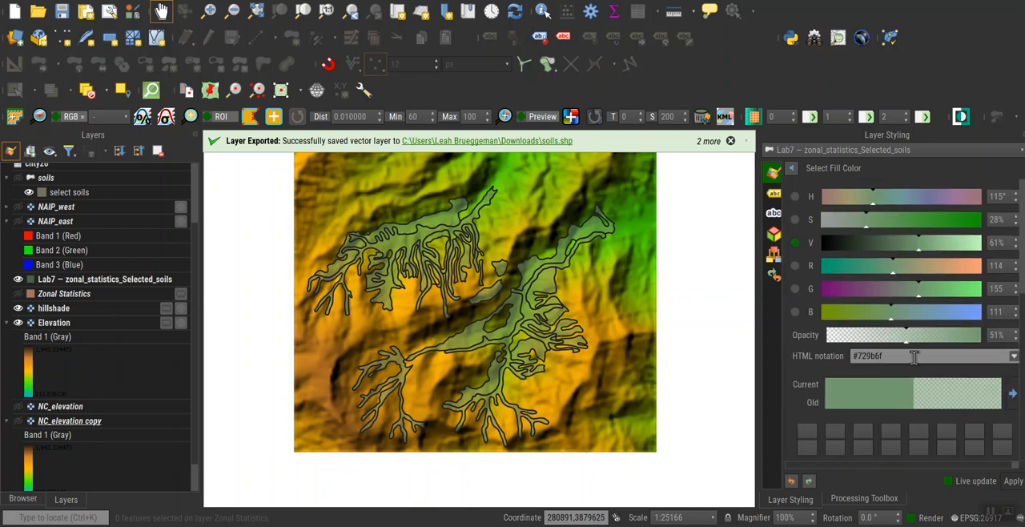
{"action": "left_click_drag", "start_coordinate": [905, 341], "coordinate": [924, 342]}
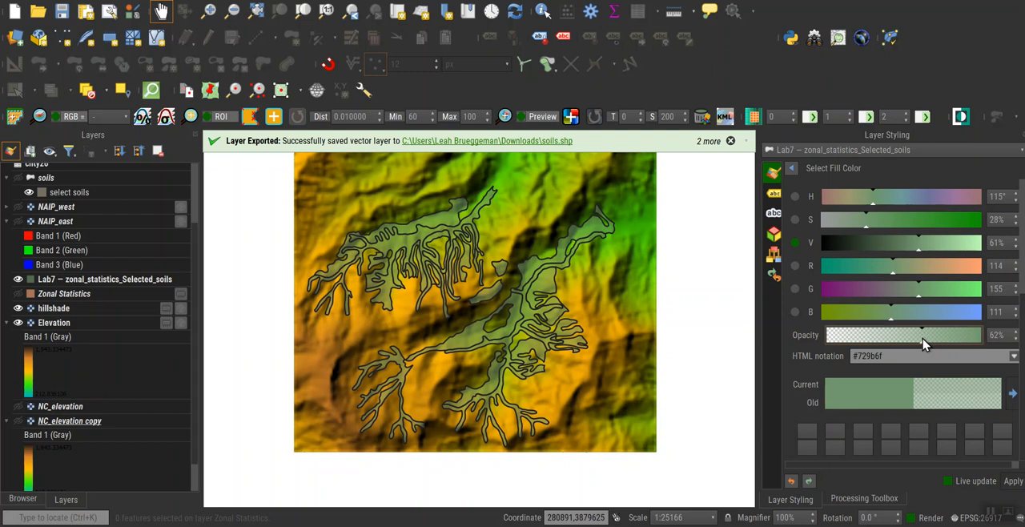
Set the stroke style of the Lab7 — zonal_statistics_Selected_soils layer to No Pen.
{"action": "left_click", "coordinate": [793, 169]}
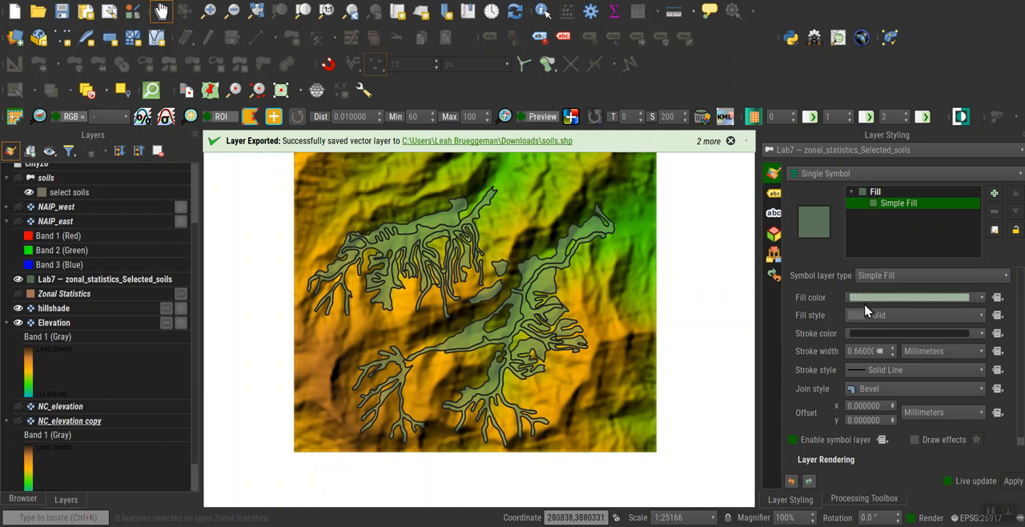
{"action": "left_click", "coordinate": [894, 371]}
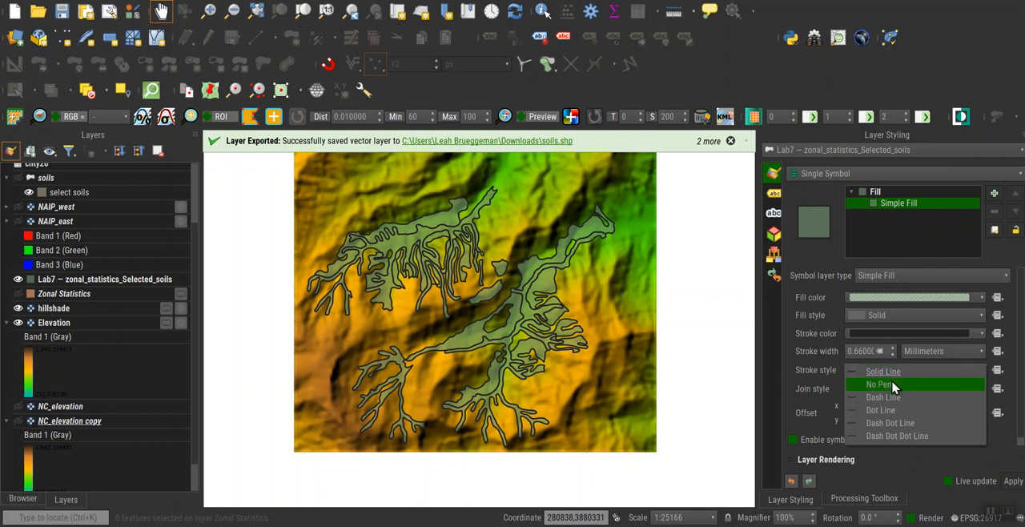
{"action": "left_click", "coordinate": [895, 387]}
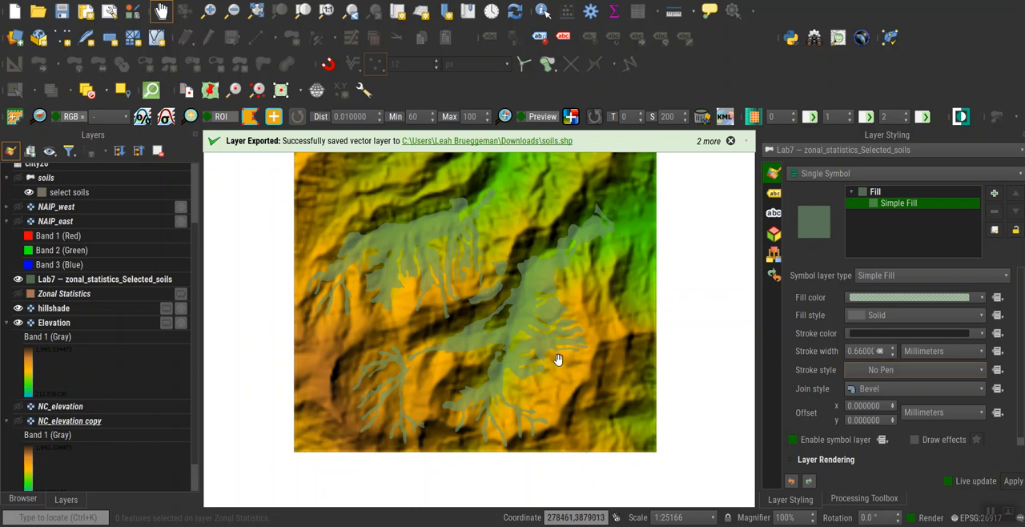
{"action": "scroll", "coordinate": [570, 363], "scroll_direction": "up", "scroll_amount": 1}
{"action": "scroll", "coordinate": [570, 363], "scroll_direction": "up", "scroll_amount": 1}
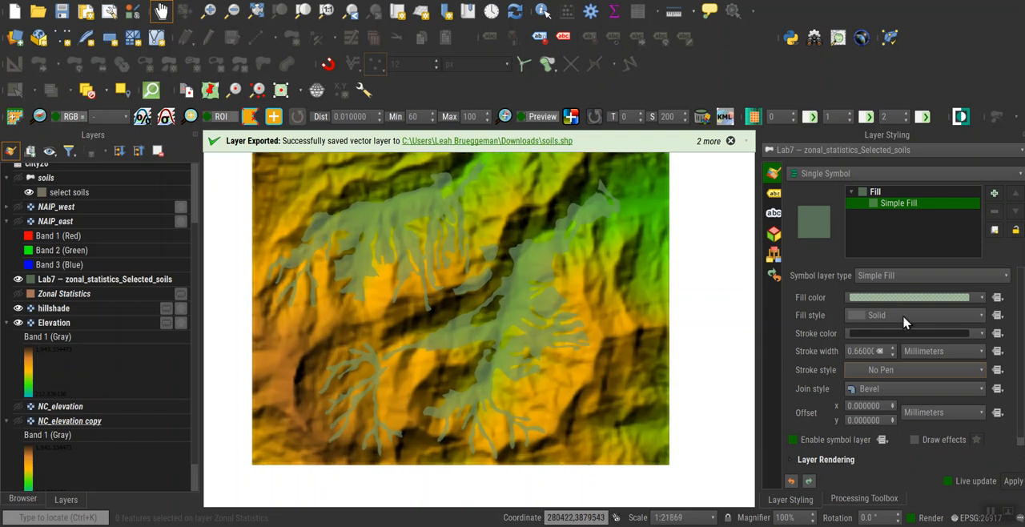
Add a second Simple Fill symbol layer to the selected soils and set its fill style to Diagonal X.
{"action": "left_click", "coordinate": [993, 193]}
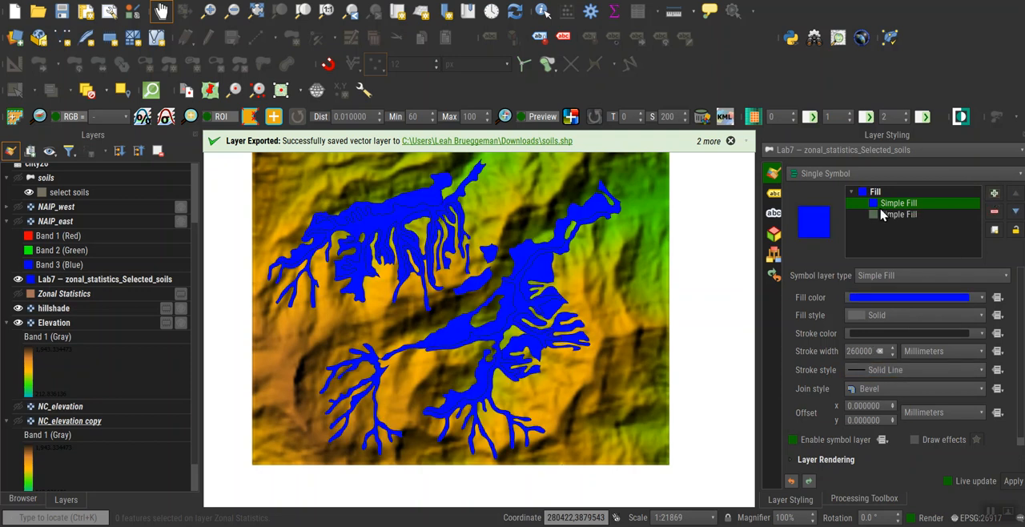
{"action": "left_click", "coordinate": [907, 299]}
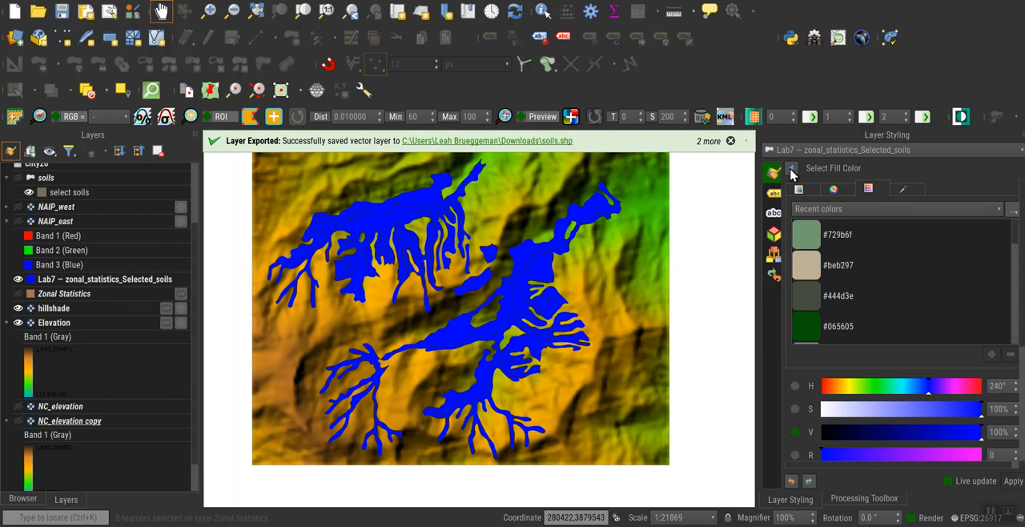
{"action": "left_click", "coordinate": [790, 173]}
{"action": "left_click", "coordinate": [897, 317]}
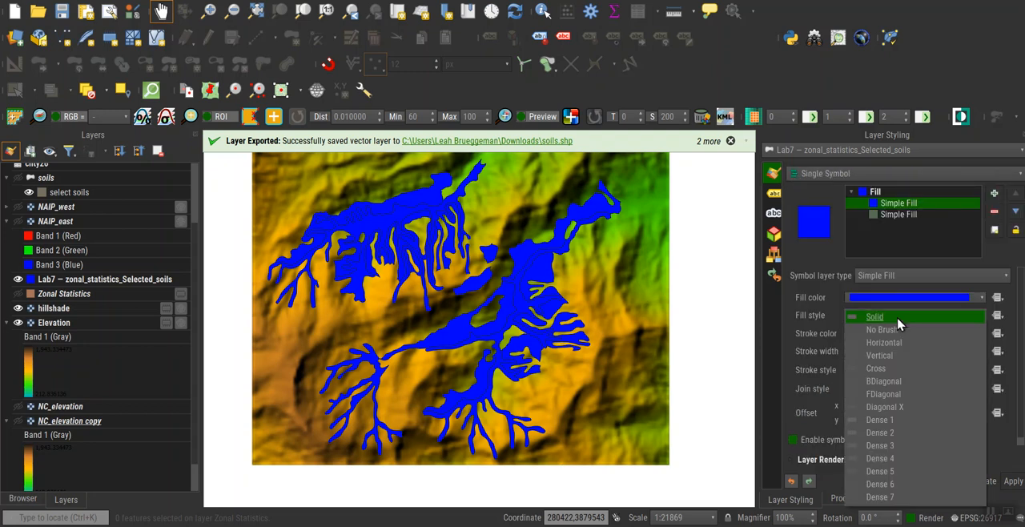
{"action": "left_click", "coordinate": [885, 409]}
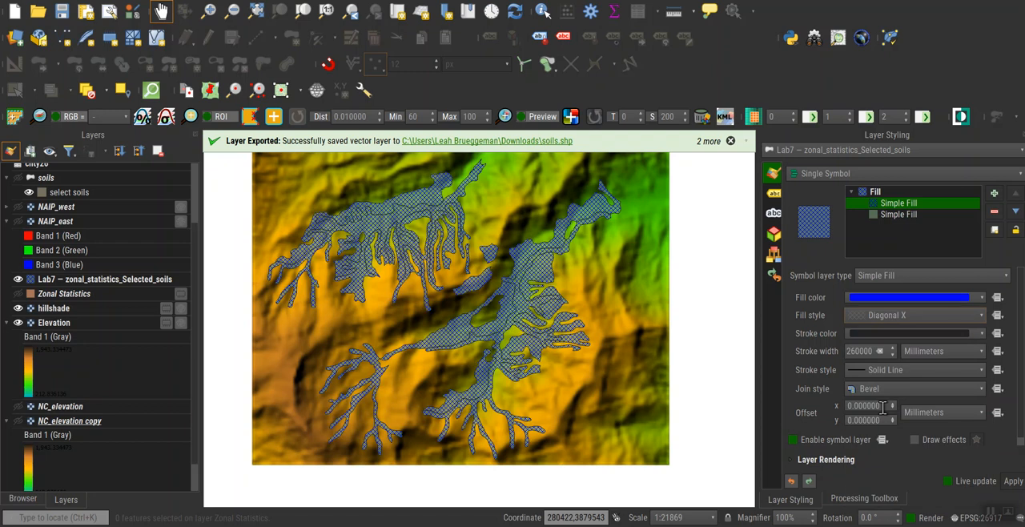
Set the Diagonal X symbol layer's fill color to the recent green #729b6f and its stroke style to No Pen.
{"action": "left_click", "coordinate": [897, 300]}
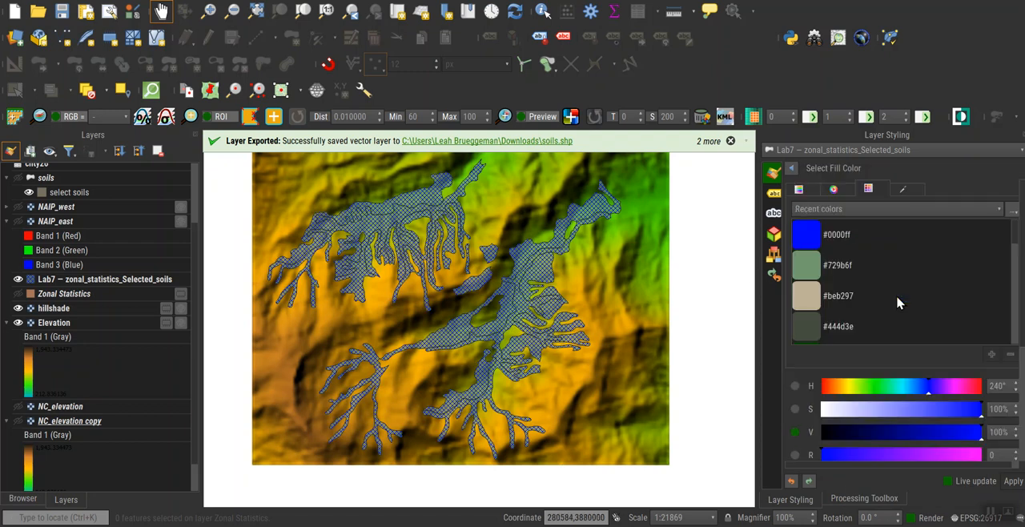
{"action": "left_click", "coordinate": [806, 273]}
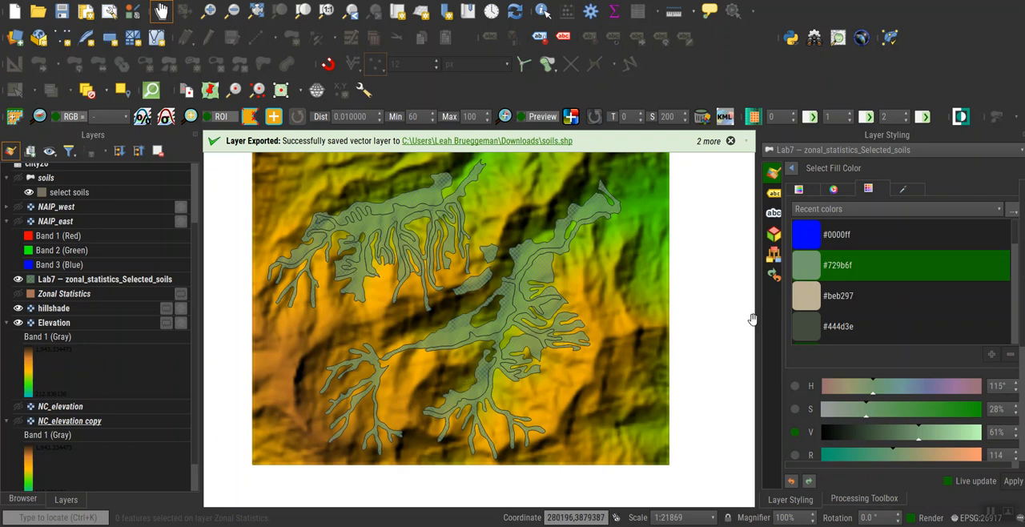
{"action": "left_click", "coordinate": [792, 171]}
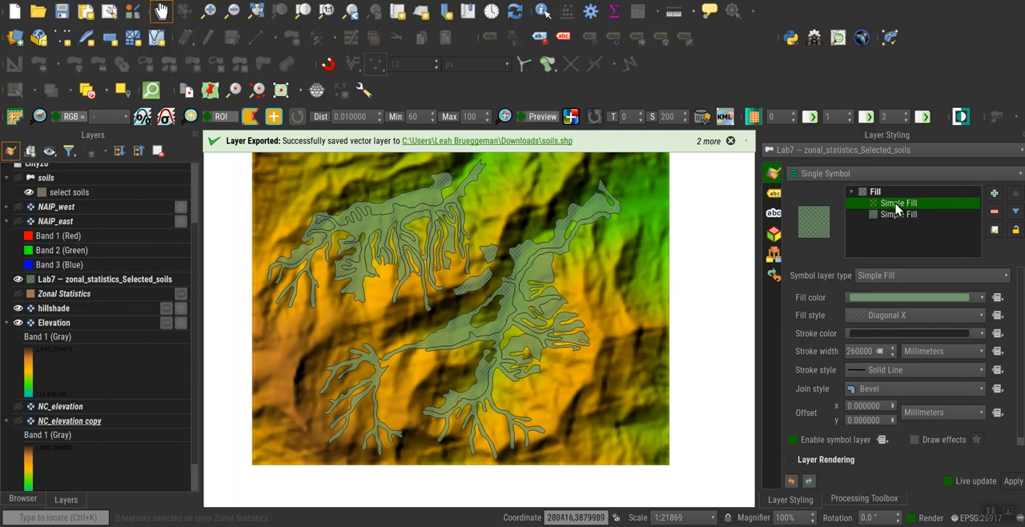
{"action": "left_click", "coordinate": [886, 369]}
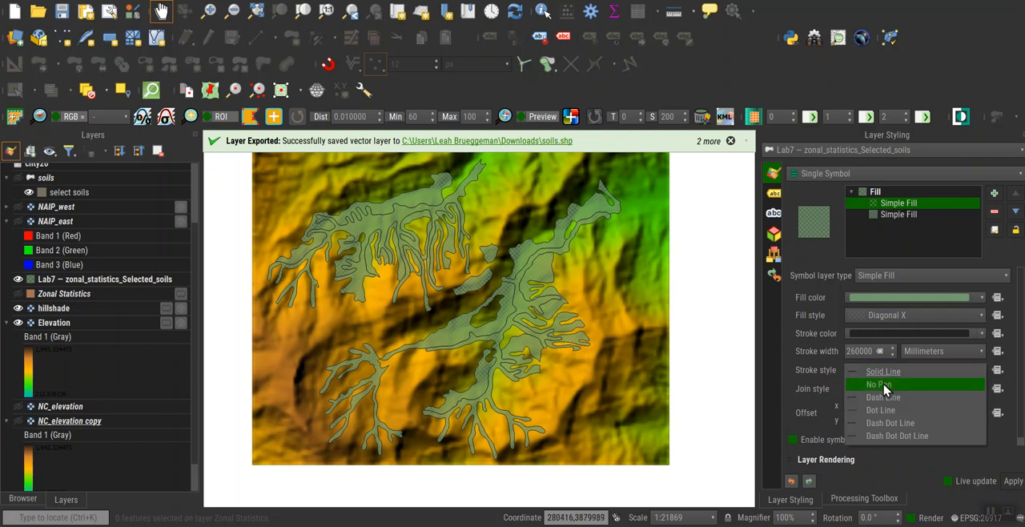
{"action": "left_click", "coordinate": [881, 386]}
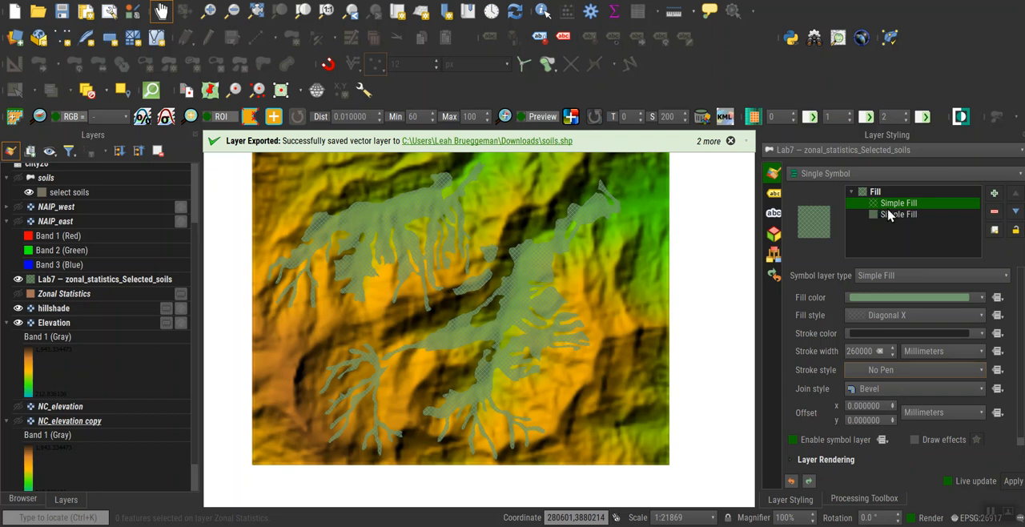
Hide the Elevation layer to show the patterned soils over the hillshade alone, and toggle its visibility to compare.
{"action": "scroll", "coordinate": [526, 360], "scroll_direction": "down", "scroll_amount": 1}
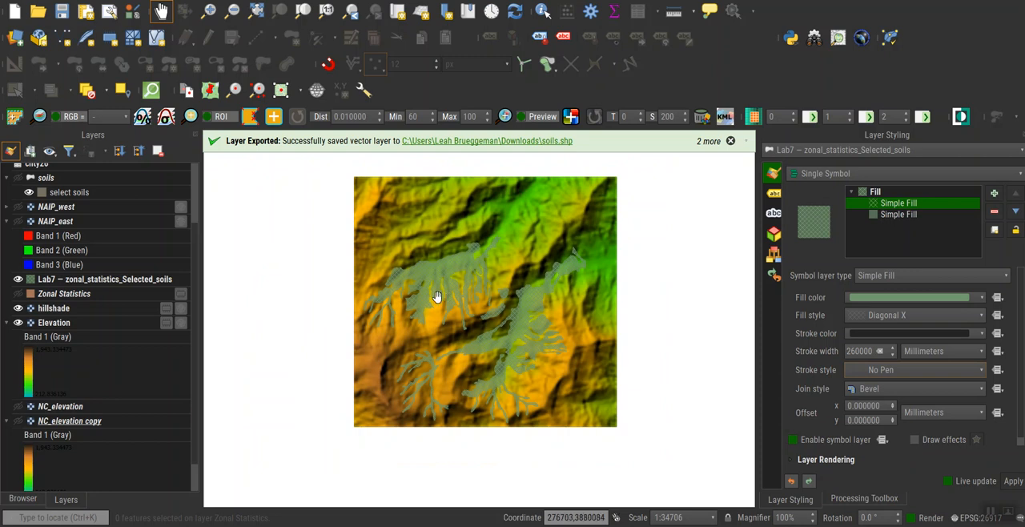
{"action": "left_click", "coordinate": [18, 323]}
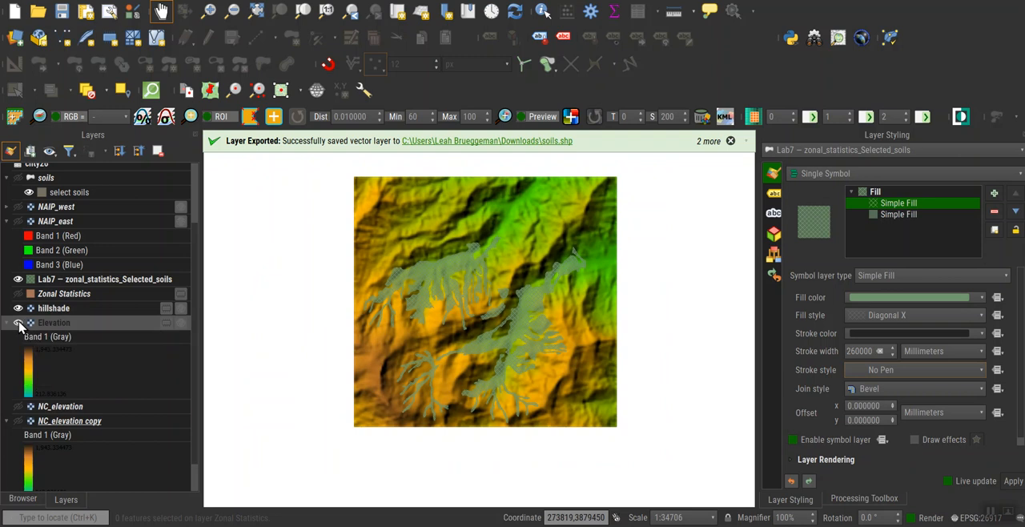
{"action": "scroll", "coordinate": [432, 357], "scroll_direction": "up", "scroll_amount": 1}
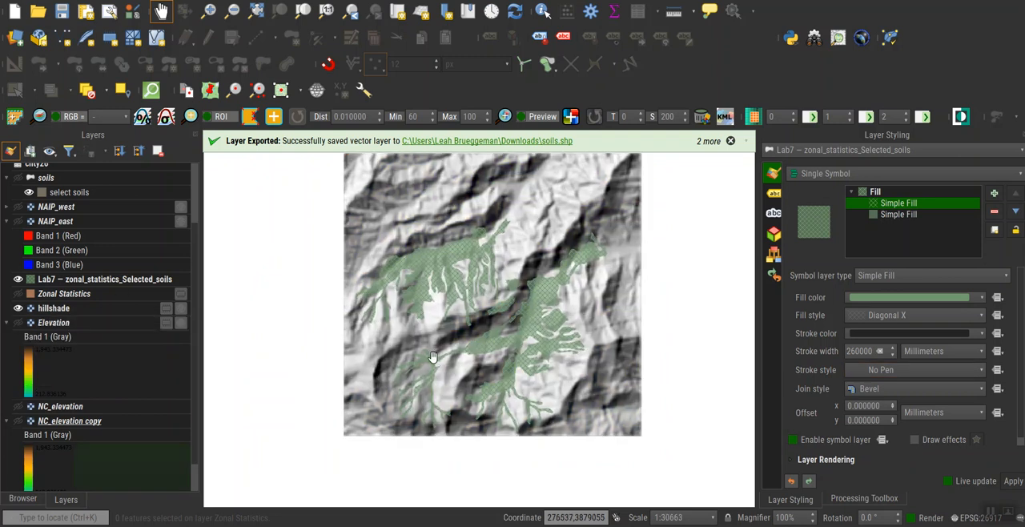
{"action": "scroll", "coordinate": [432, 358], "scroll_direction": "up", "scroll_amount": 1}
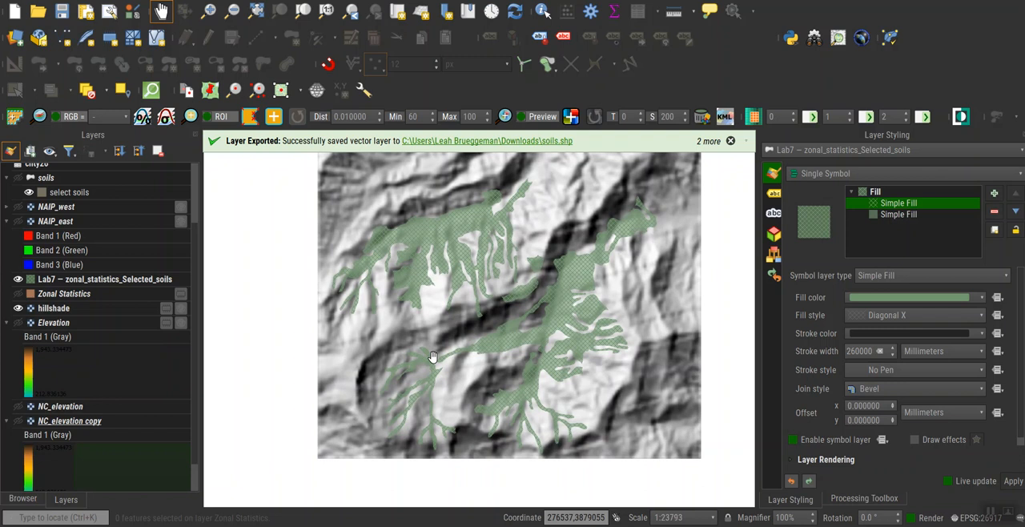
{"action": "left_click", "coordinate": [17, 323]}
{"action": "left_click", "coordinate": [18, 323]}
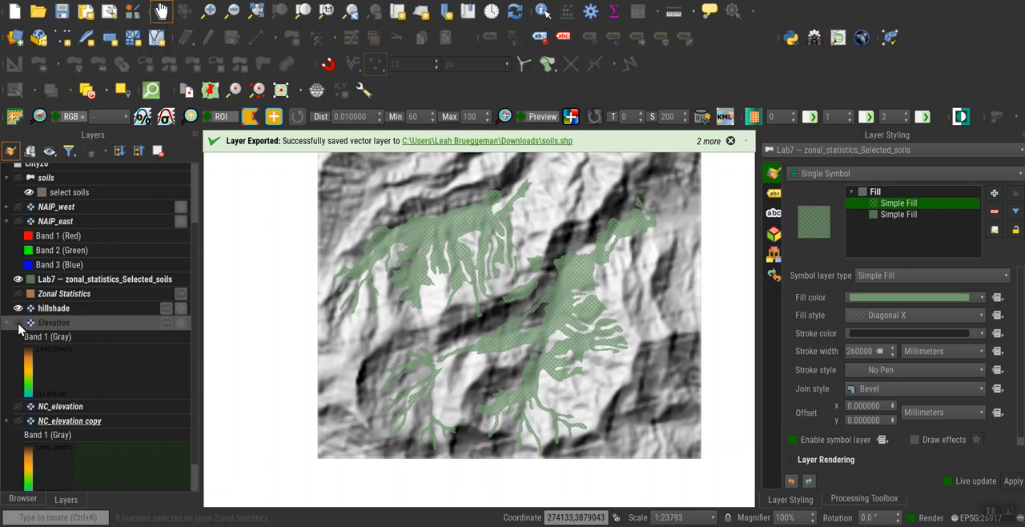